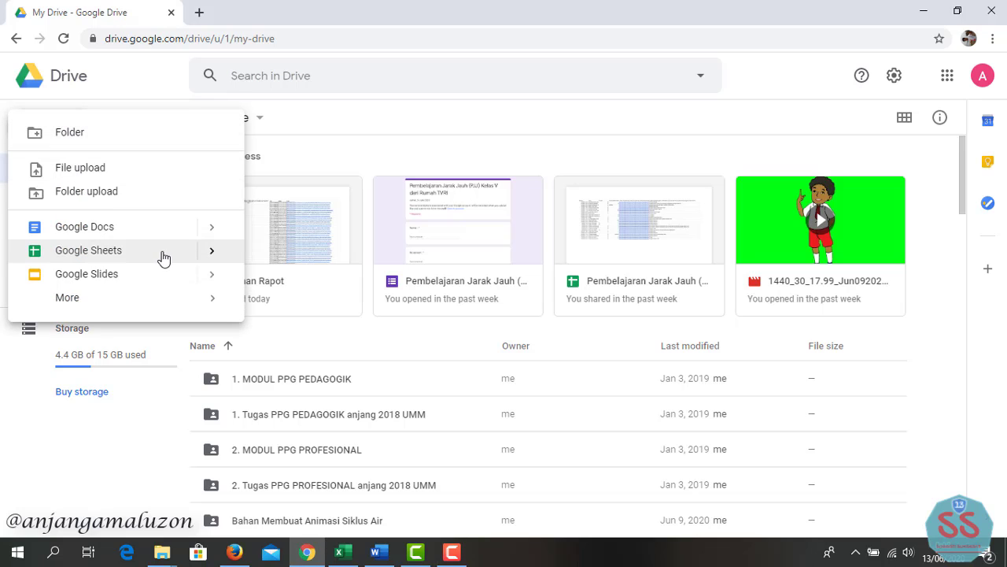
- Create a blank Google Sheets spreadsheet from the Google Drive new-item menu
{"action": "left_click", "coordinate": [212, 252]}
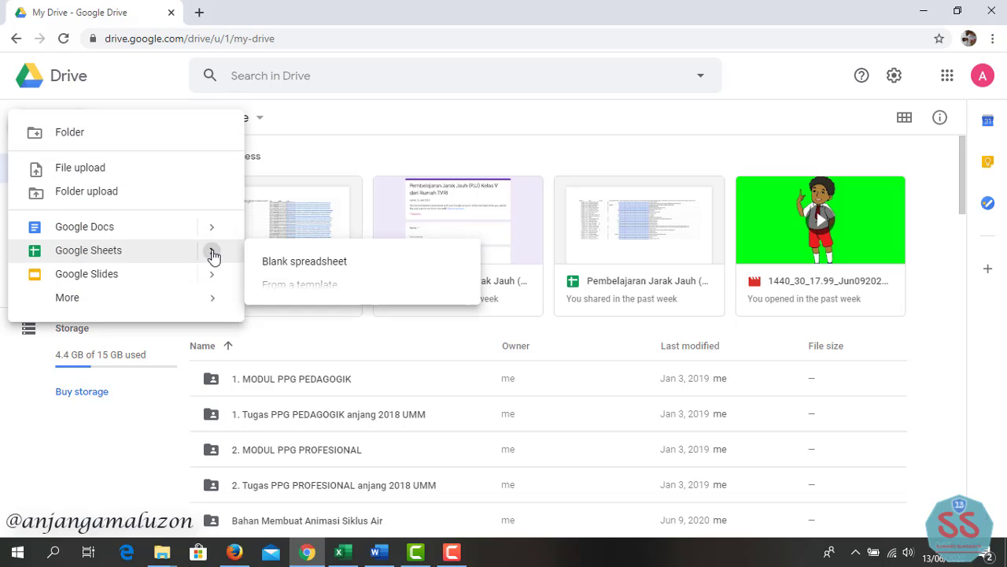
{"action": "left_click", "coordinate": [289, 267]}
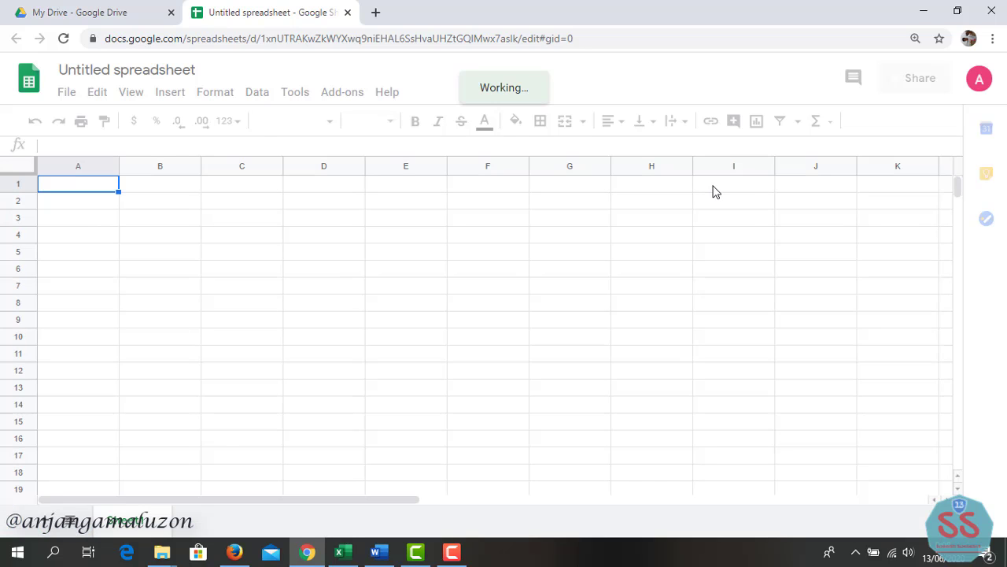
- Enter the headers NIK SISWA, NAMA SISWA and LINK RAPOR across cells I1 to K1
{"action": "left_click", "coordinate": [744, 192]}
{"action": "type", "text": "NI"}
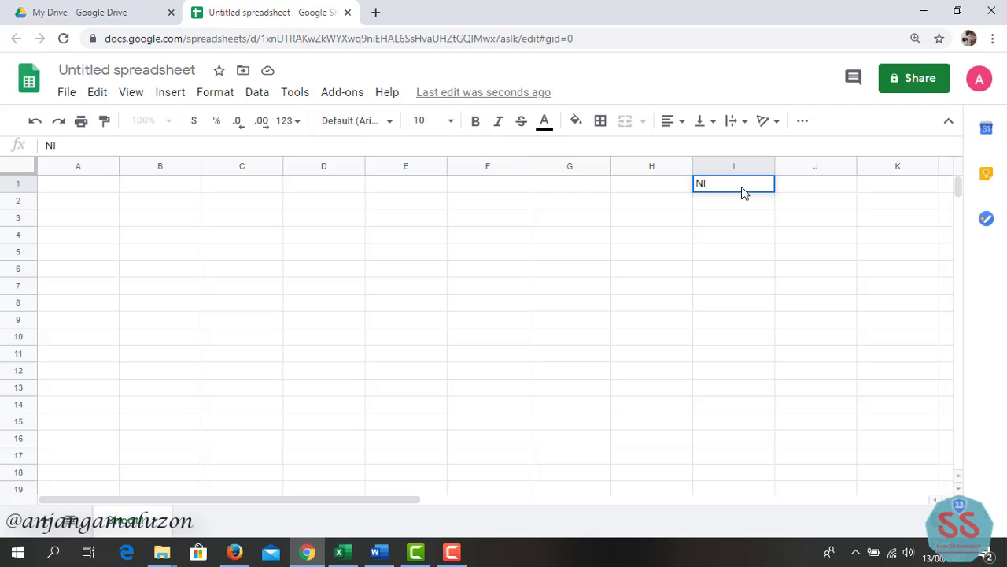
{"action": "type", "text": "K SISWA"}
{"action": "key", "text": "Tab"}
{"action": "type", "text": "NA"}
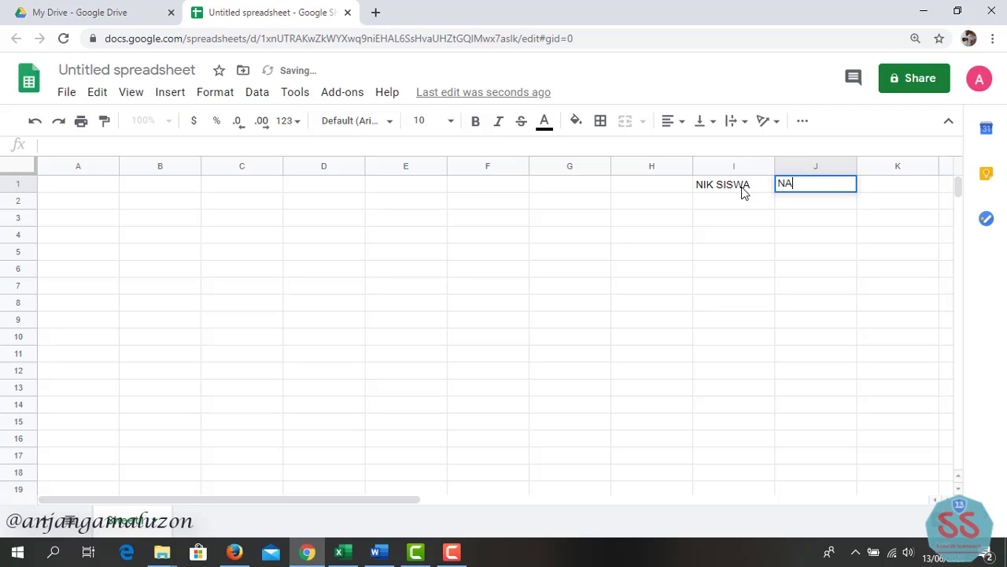
{"action": "type", "text": "MA SISWA"}
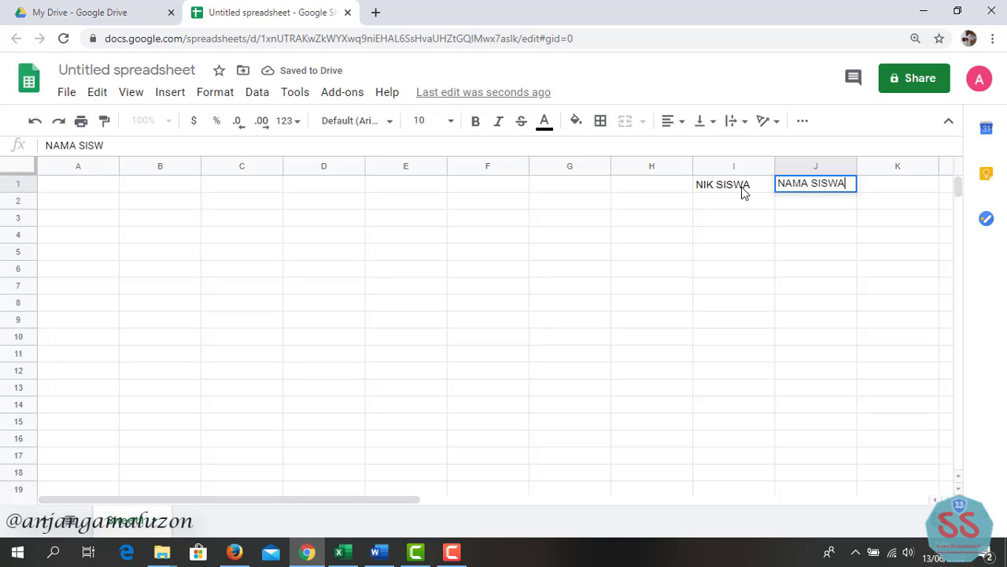
{"action": "key", "text": "Tab"}
{"action": "type", "text": "L"}
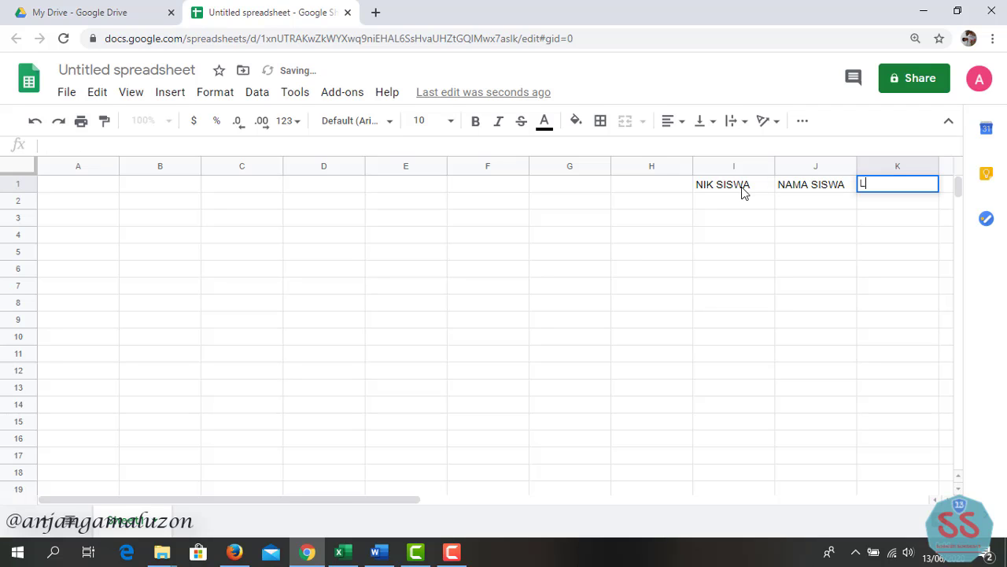
{"action": "type", "text": "INK RAPOR"}
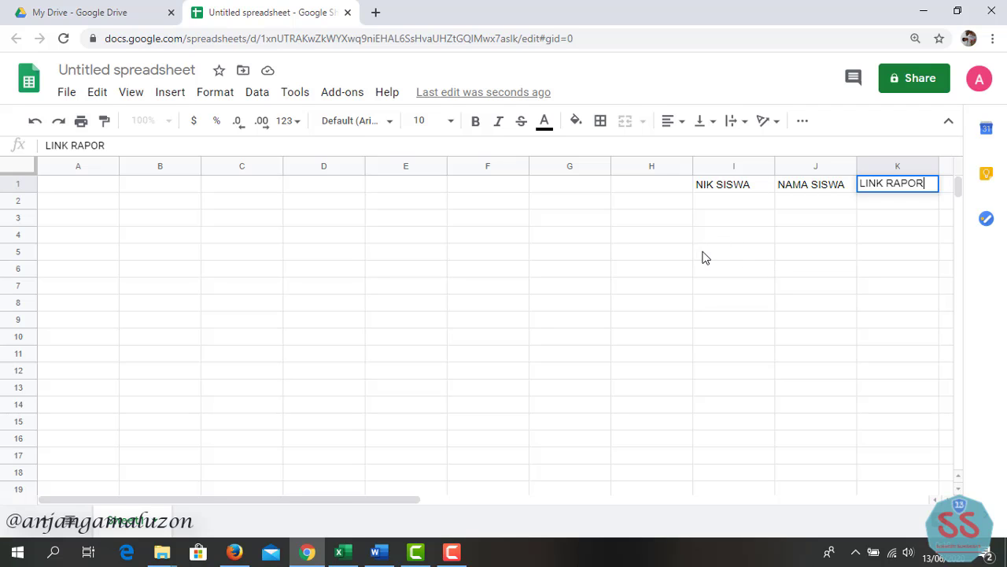
{"action": "left_click", "coordinate": [717, 203]}
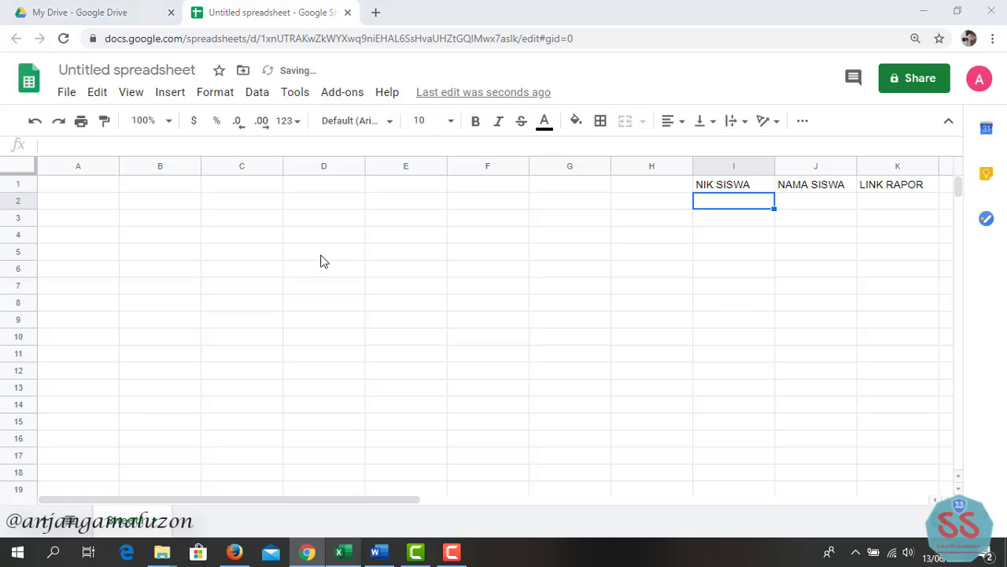
{"action": "key", "text": "alt+Tab"}
- Copy the student NIKs, names and report links in B2:D37 of the data rapot workbook
{"action": "left_click_drag", "start_coordinate": [142, 199], "coordinate": [658, 512]}
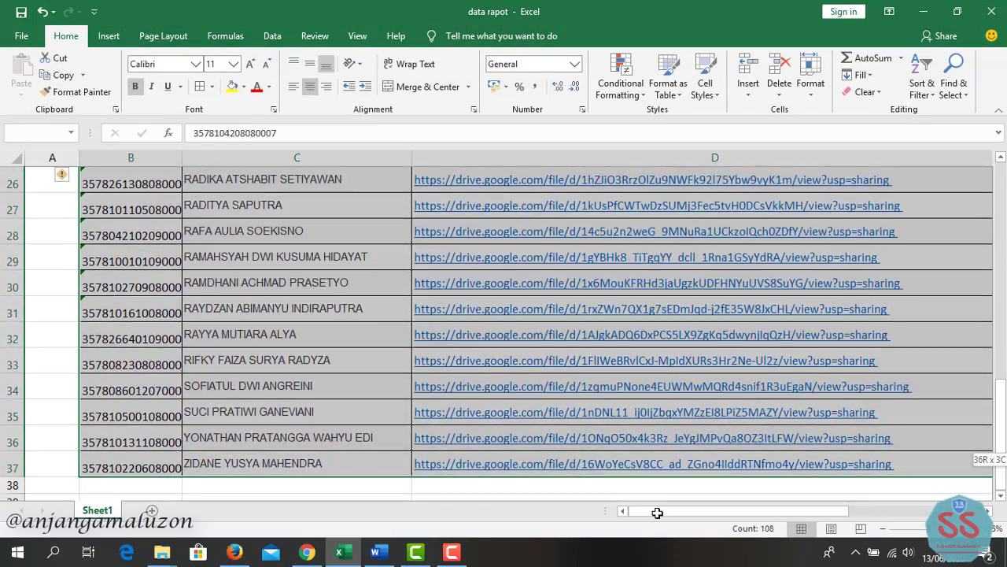
{"action": "scroll", "coordinate": [661, 472], "scroll_direction": "down", "scroll_amount": 1}
{"action": "key", "text": "ctrl+c"}
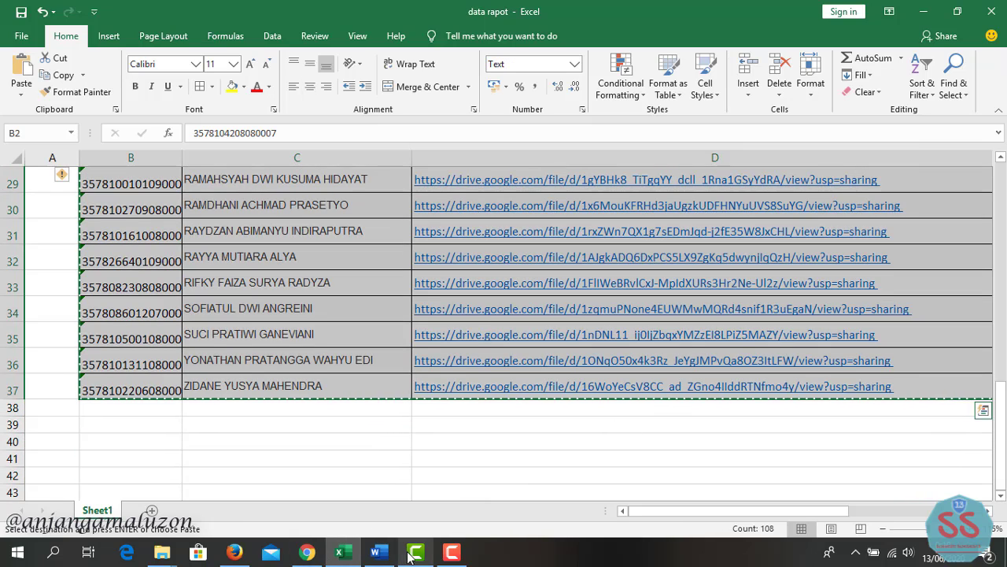
{"action": "left_click", "coordinate": [307, 553]}
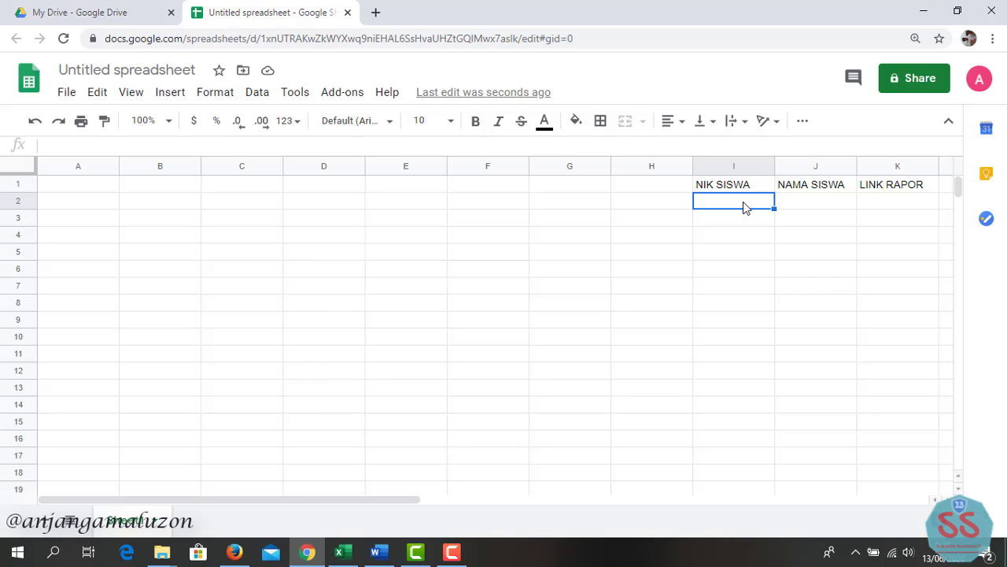
- Paste the student data under the headers and widen columns I and K to fit
{"action": "key", "text": "ctrl+v"}
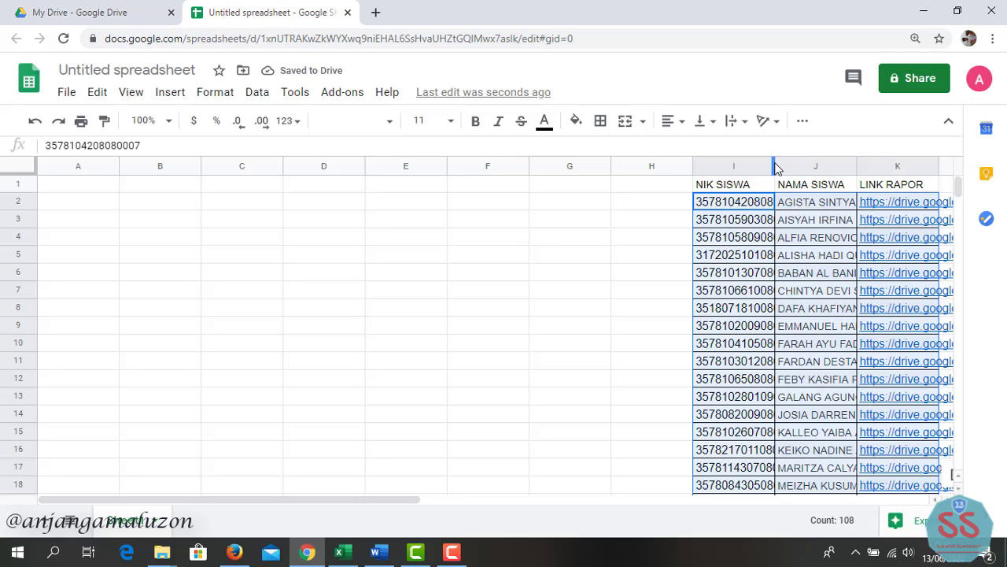
{"action": "left_click_drag", "start_coordinate": [776, 168], "coordinate": [865, 165]}
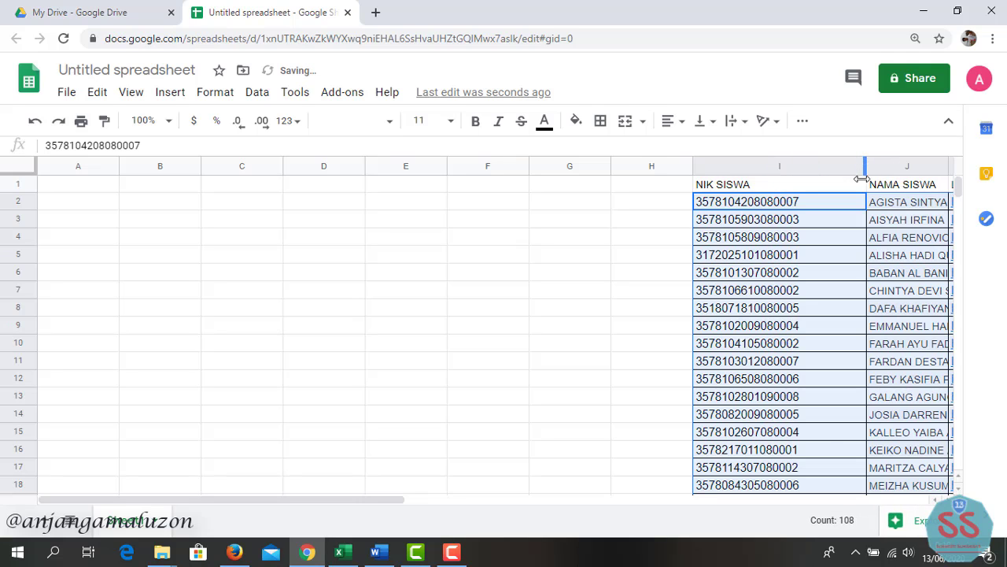
{"action": "scroll", "coordinate": [863, 186], "scroll_direction": "down", "scroll_amount": 1}
{"action": "scroll", "coordinate": [863, 189], "scroll_direction": "up", "scroll_amount": 1}
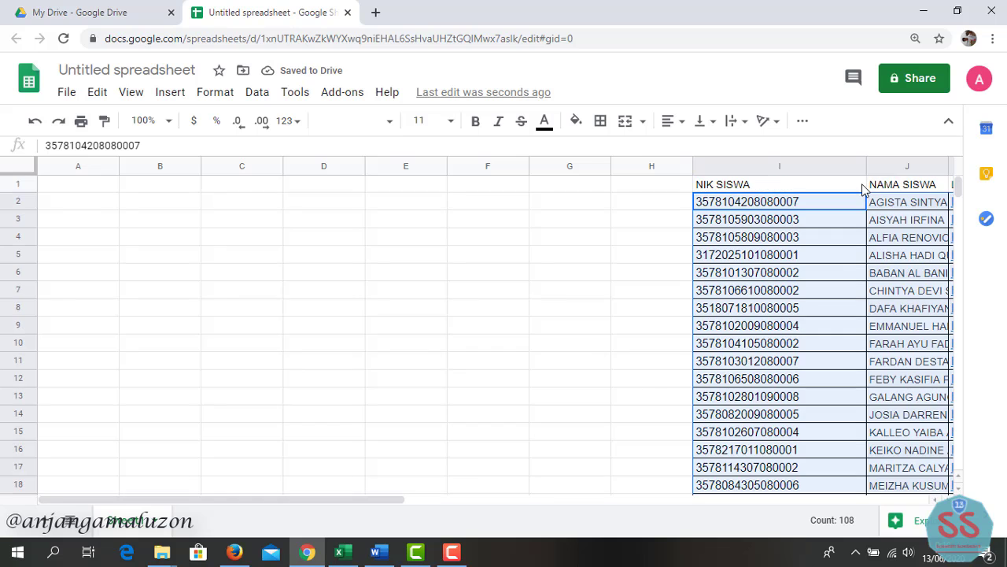
{"action": "left_click_drag", "start_coordinate": [344, 500], "coordinate": [536, 499]}
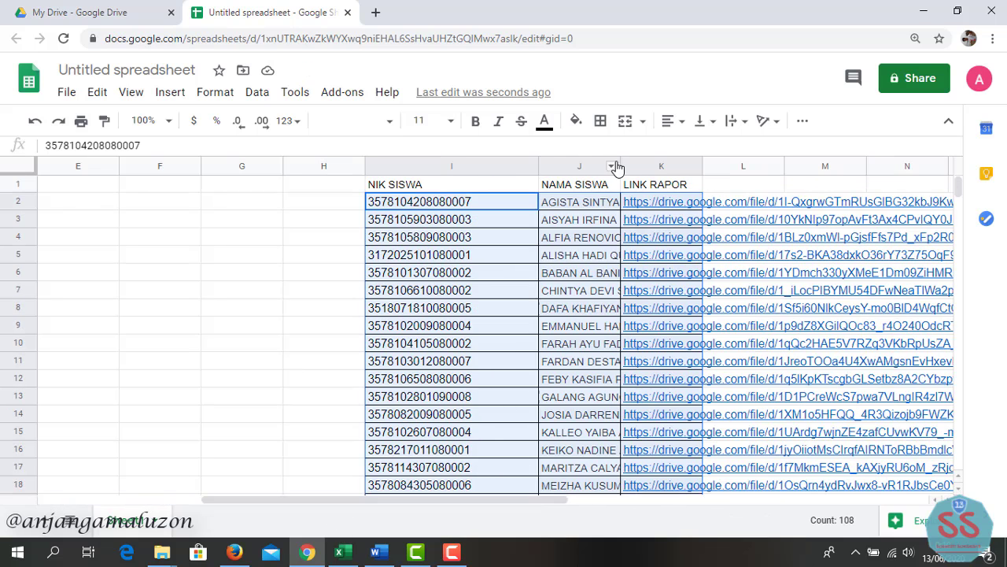
{"action": "left_click_drag", "start_coordinate": [703, 168], "coordinate": [717, 169]}
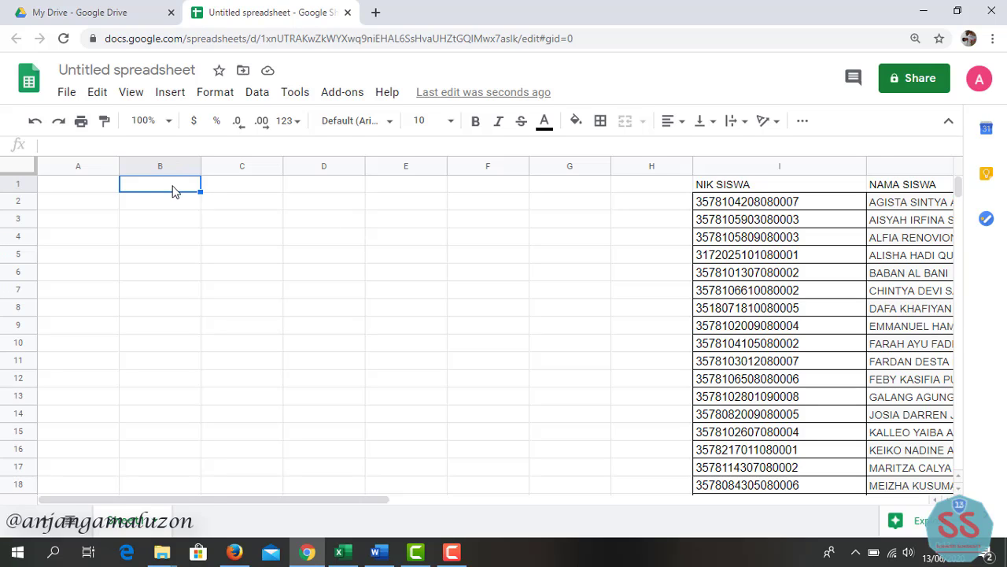
- Label B1 'MASUKKAN NIK SISWA' and D1 'LINK UNDUHAN RAPOR'
{"action": "type", "text": "MASUKKAN"}
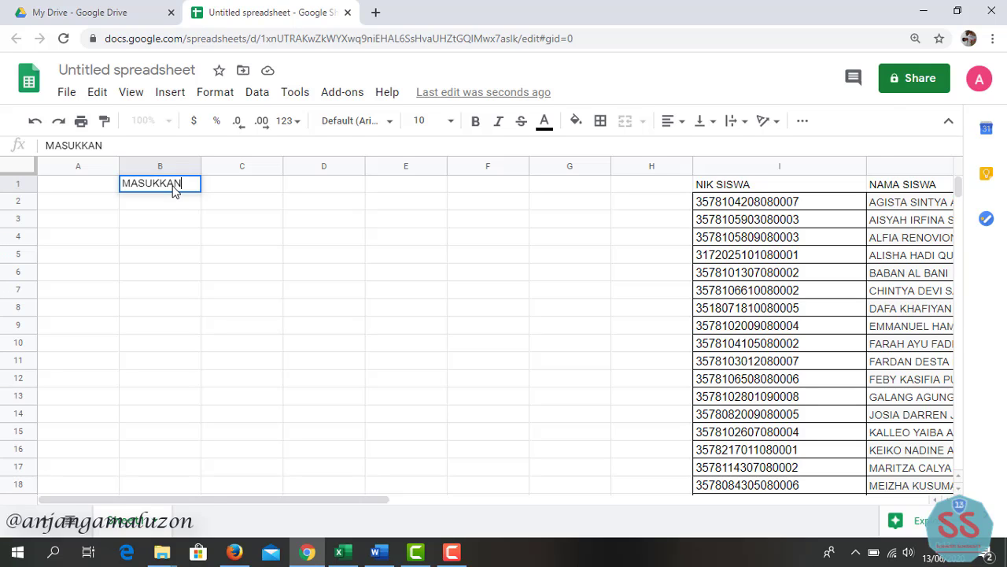
{"action": "type", "text": " NIK SISWA"}
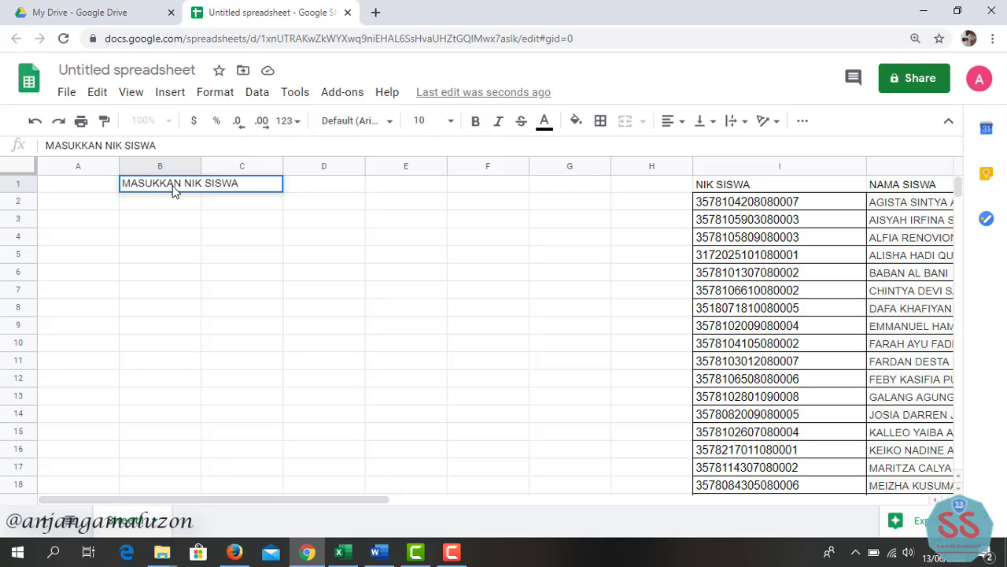
{"action": "key", "text": "Return"}
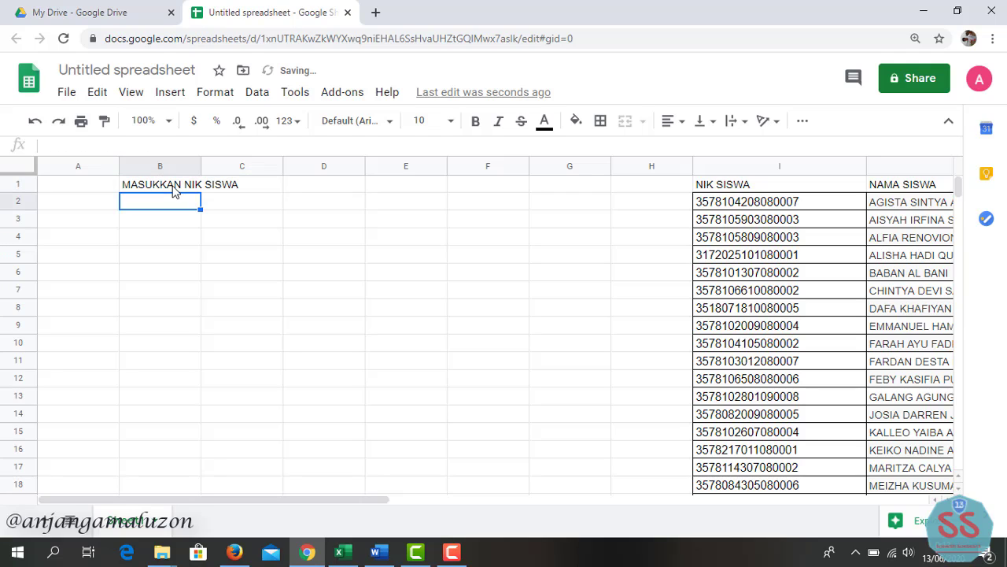
{"action": "key", "text": "Up"}
{"action": "key", "text": "Right"}
{"action": "key", "text": "Right"}
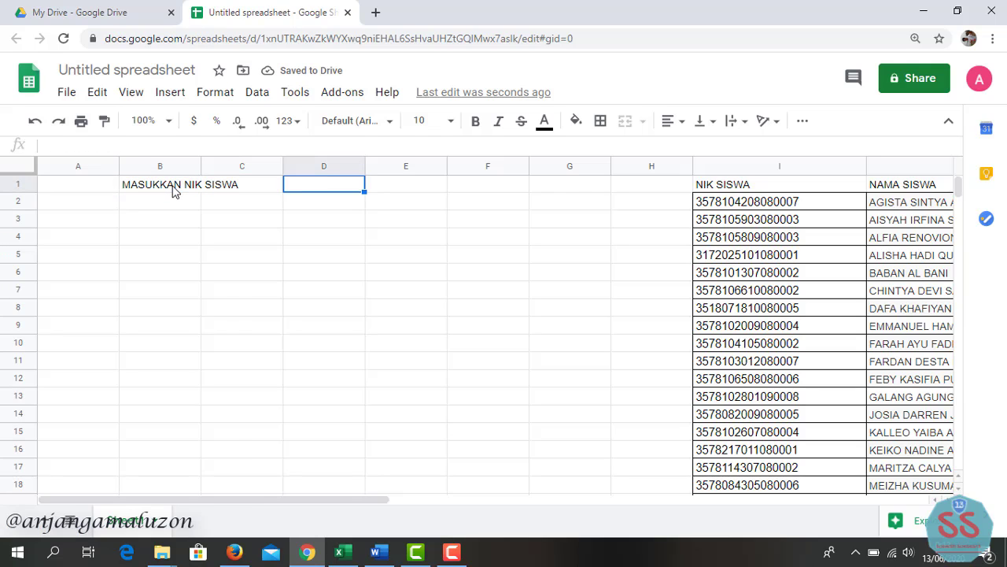
{"action": "type", "text": "LINK"}
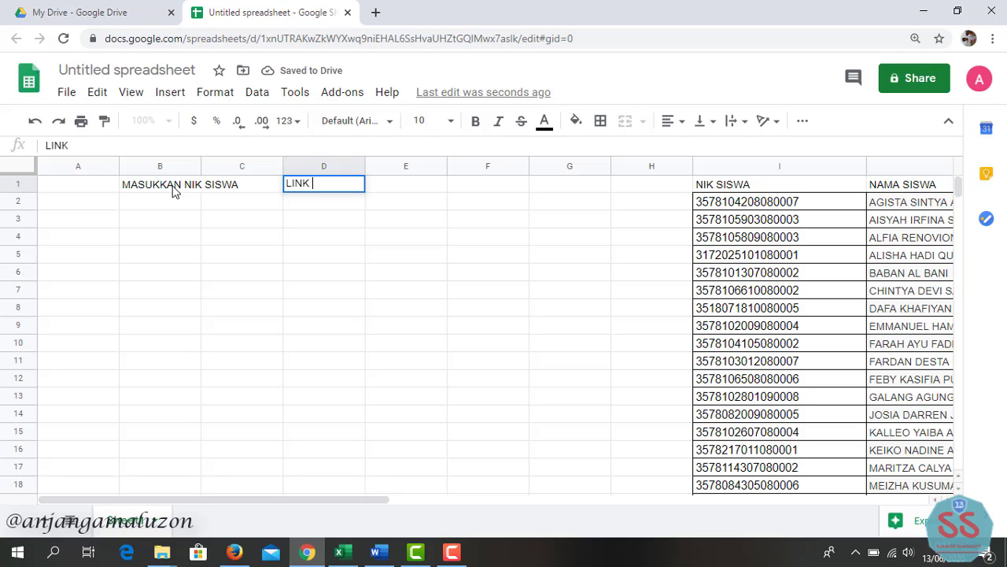
{"action": "type", "text": " UNDUHAN RAP"}
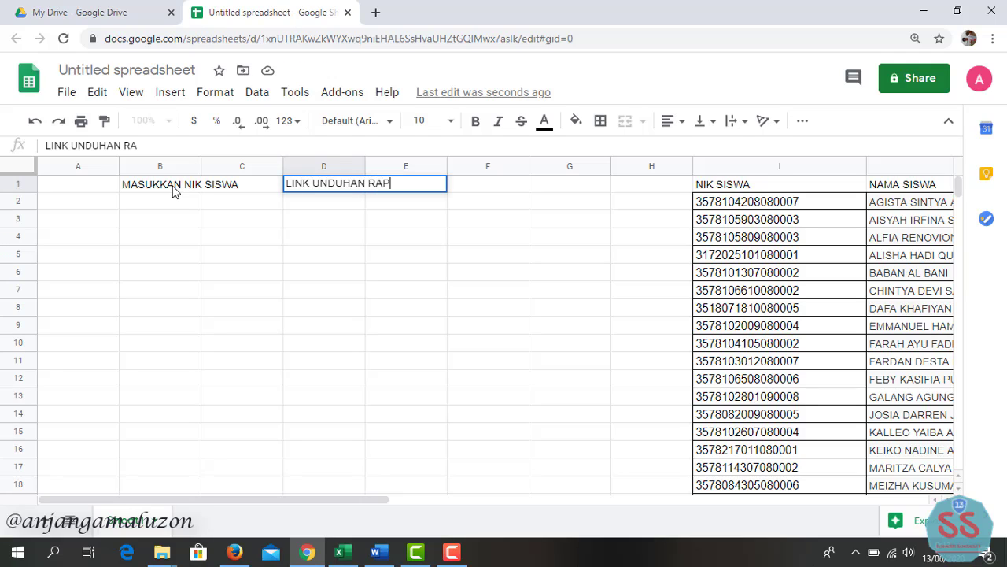
{"action": "type", "text": "OR"}
{"action": "left_click", "coordinate": [177, 202]}
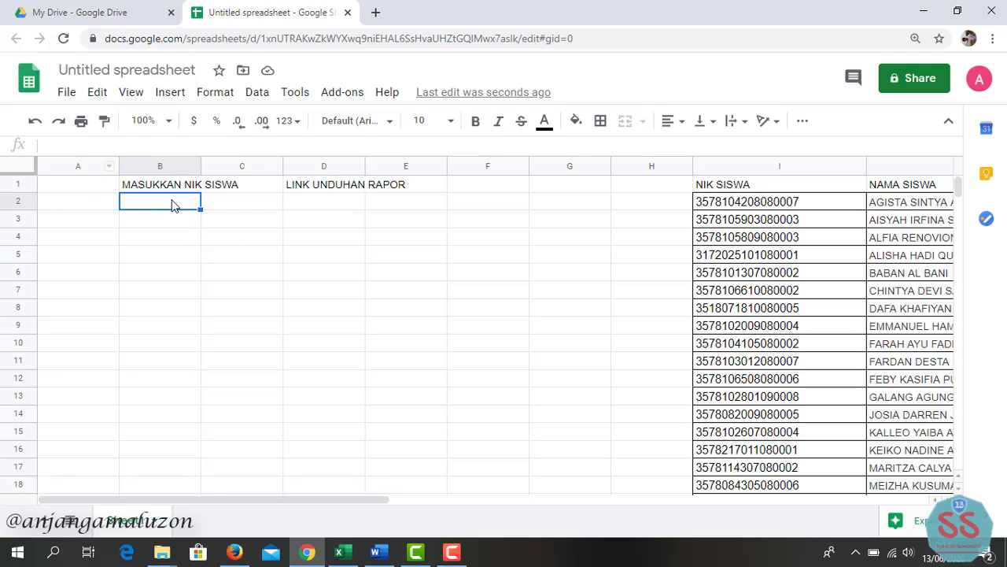
- Add a data validation rule to B2 allowing numbers between 1 and 36, showing a warning
{"action": "right_click", "coordinate": [172, 204]}
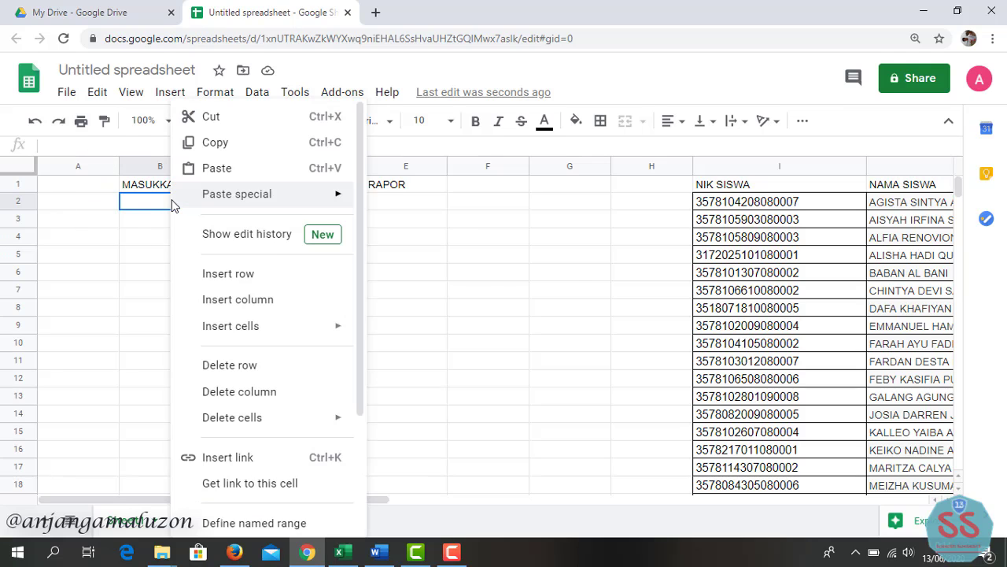
{"action": "scroll", "coordinate": [276, 480], "scroll_direction": "down", "scroll_amount": 3}
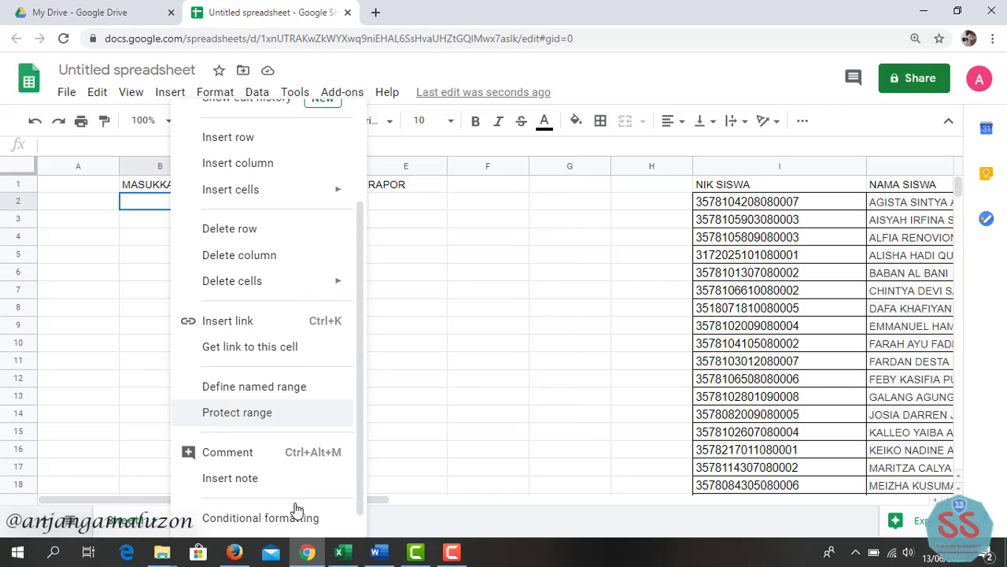
{"action": "left_click", "coordinate": [239, 519]}
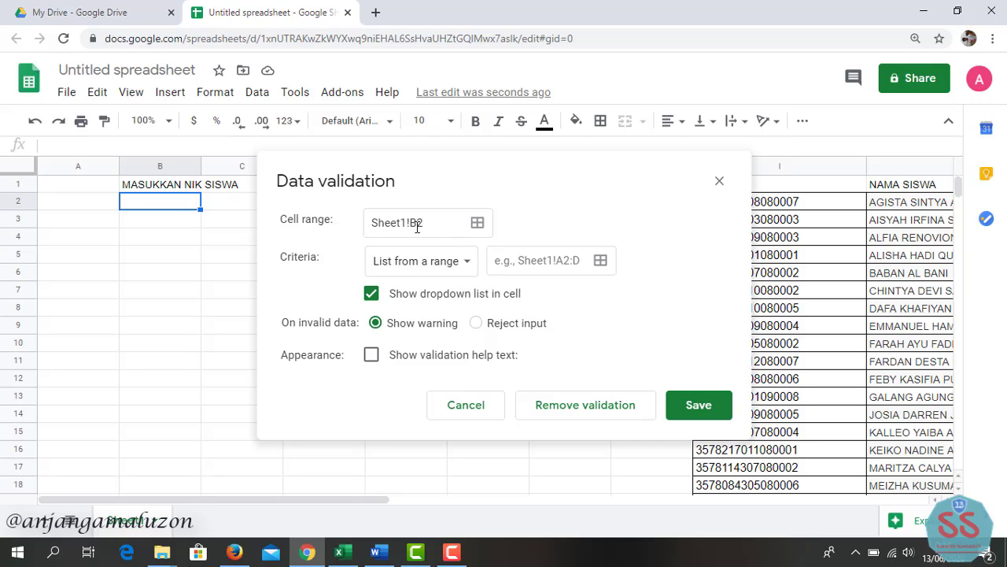
{"action": "left_click", "coordinate": [529, 257]}
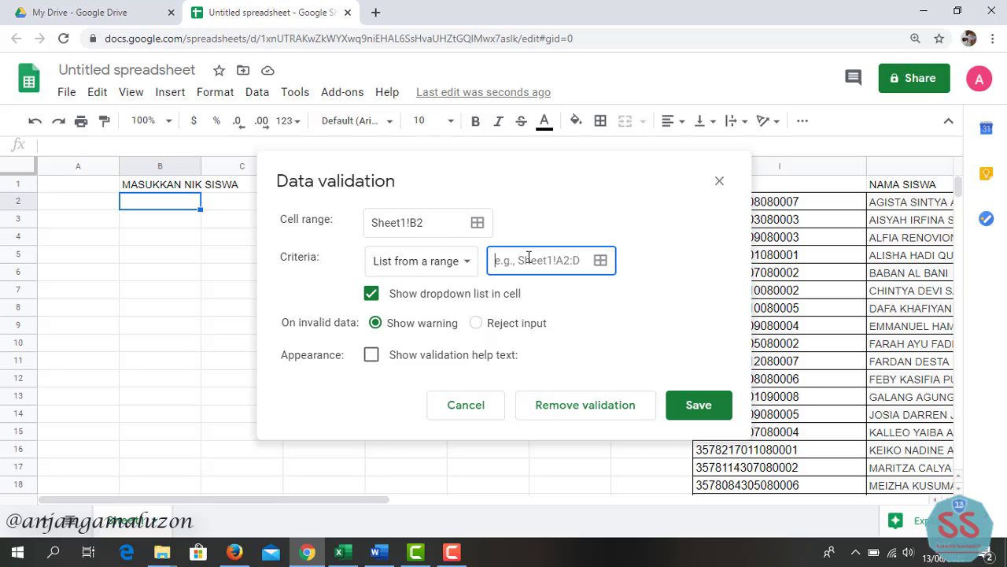
{"action": "left_click", "coordinate": [461, 262]}
{"action": "left_click", "coordinate": [447, 317]}
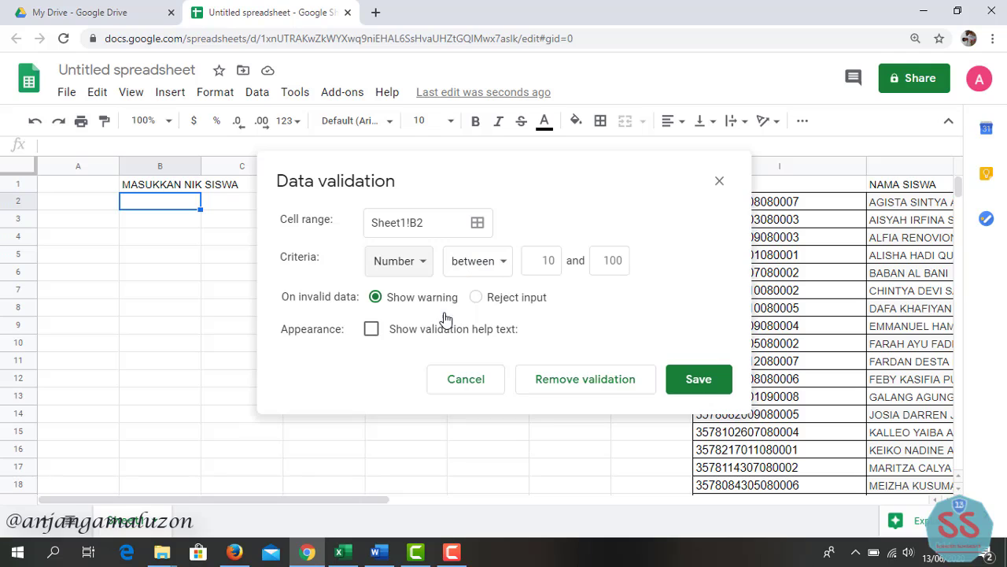
{"action": "left_click", "coordinate": [544, 260]}
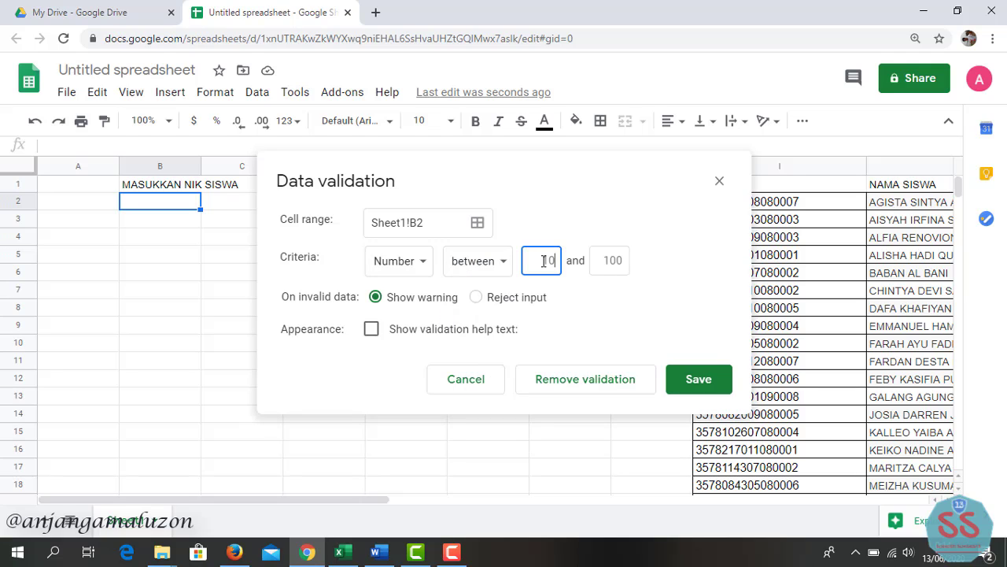
{"action": "type", "text": "1"}
{"action": "left_click", "coordinate": [600, 264]}
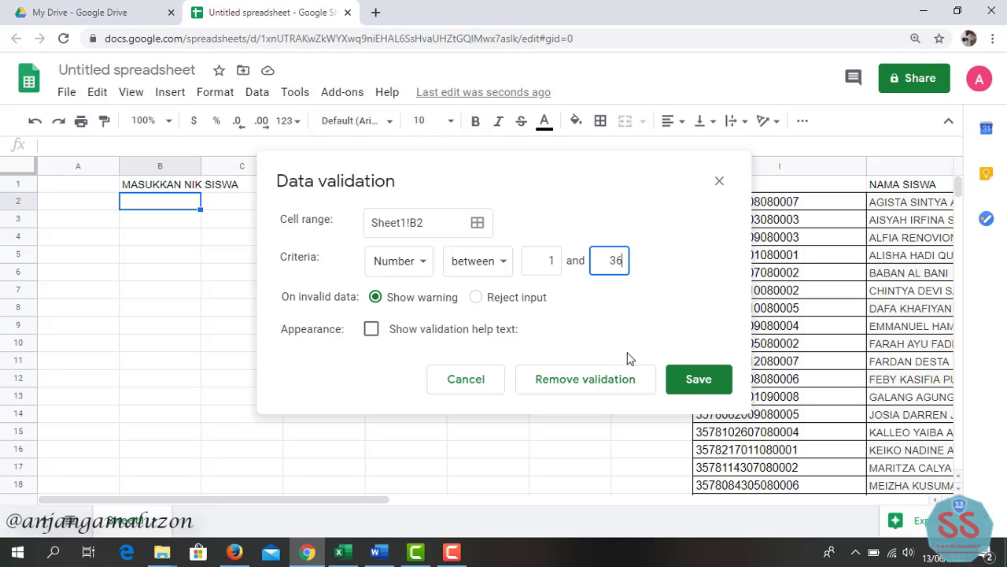
{"action": "left_click", "coordinate": [712, 383]}
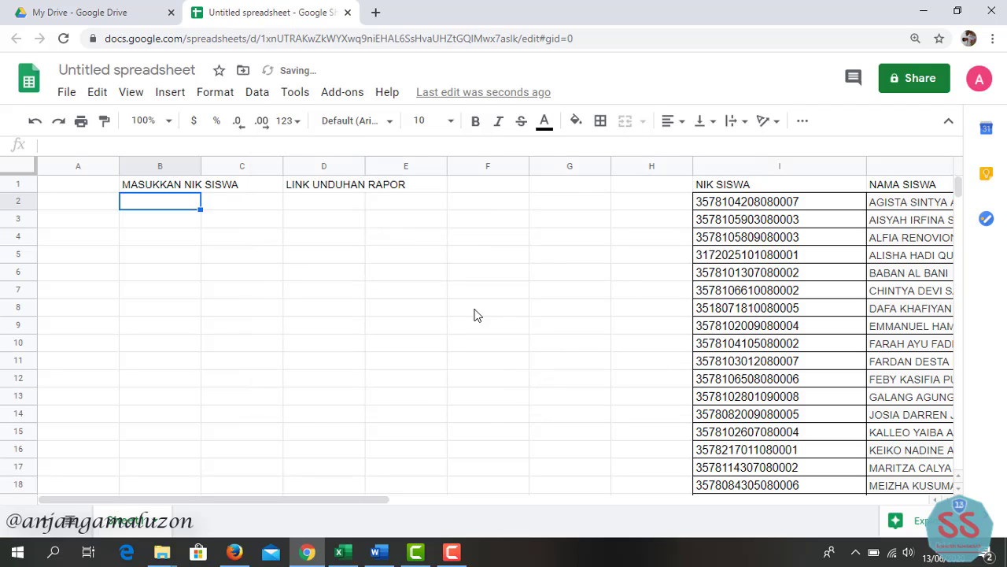
- Enter =VLOOKUP(B2;I1:L37;2;false) in C2 to look up the student name
{"action": "left_click", "coordinate": [259, 207]}
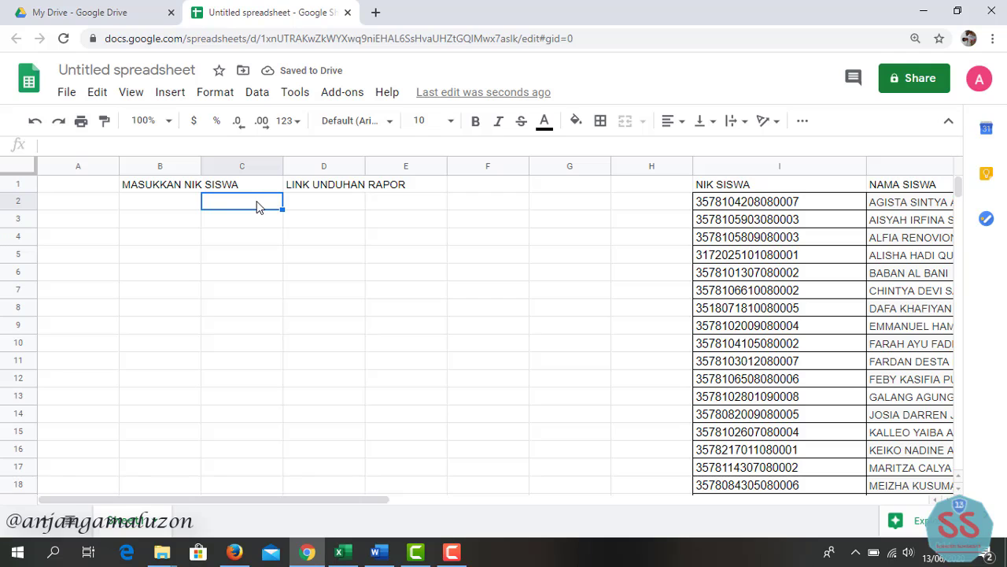
{"action": "type", "text": "=vlook"}
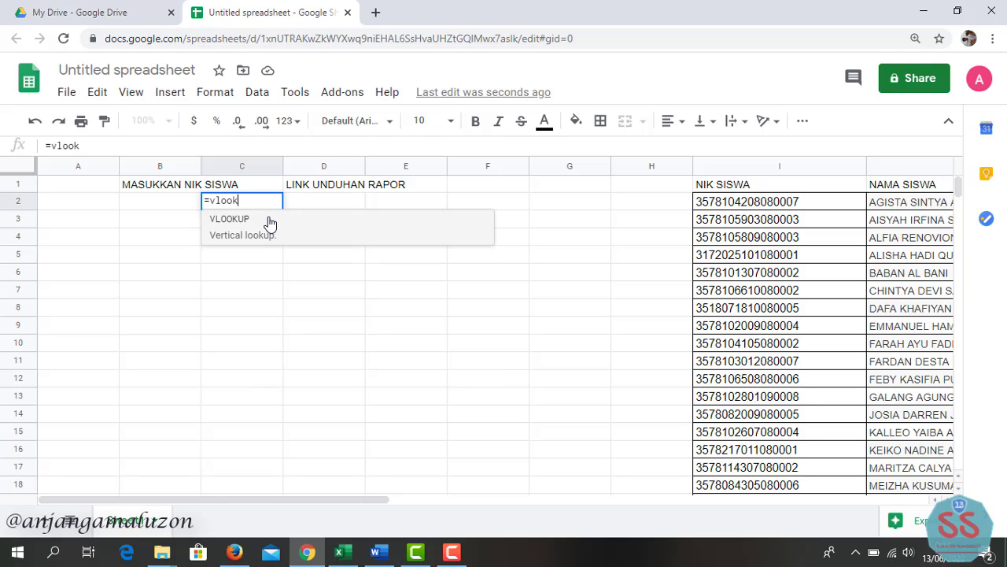
{"action": "left_click", "coordinate": [270, 221]}
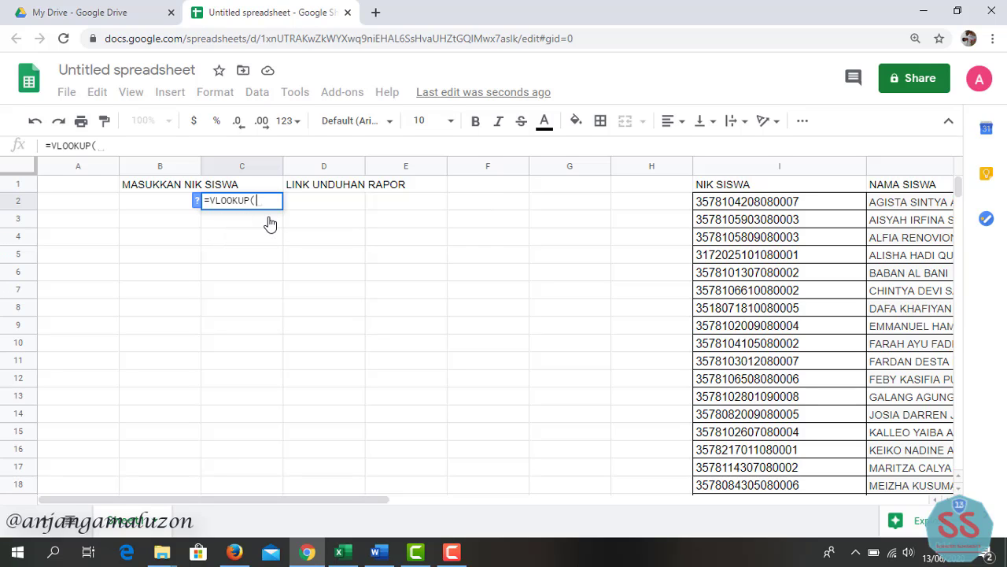
{"action": "left_click", "coordinate": [167, 202]}
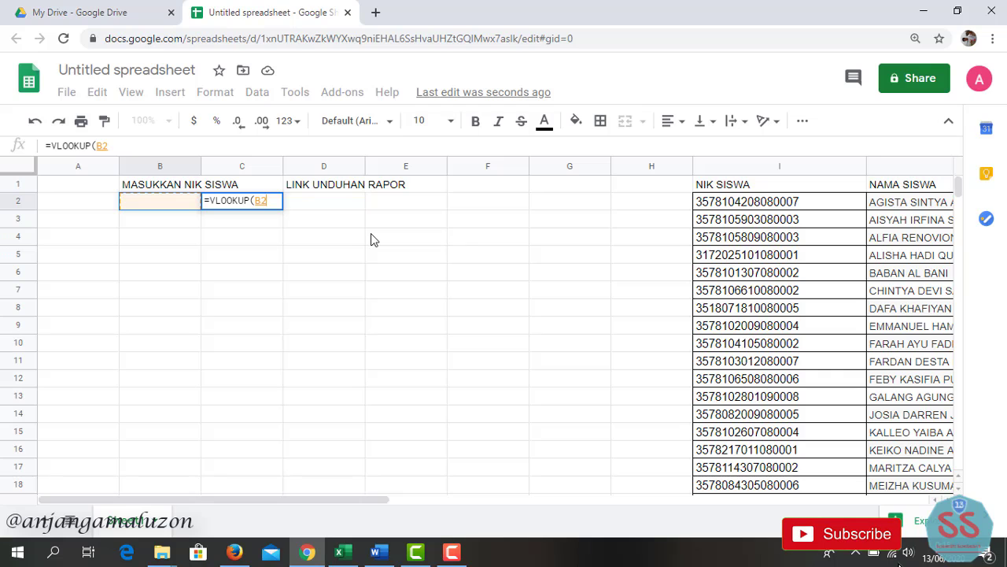
{"action": "type", "text": ";"}
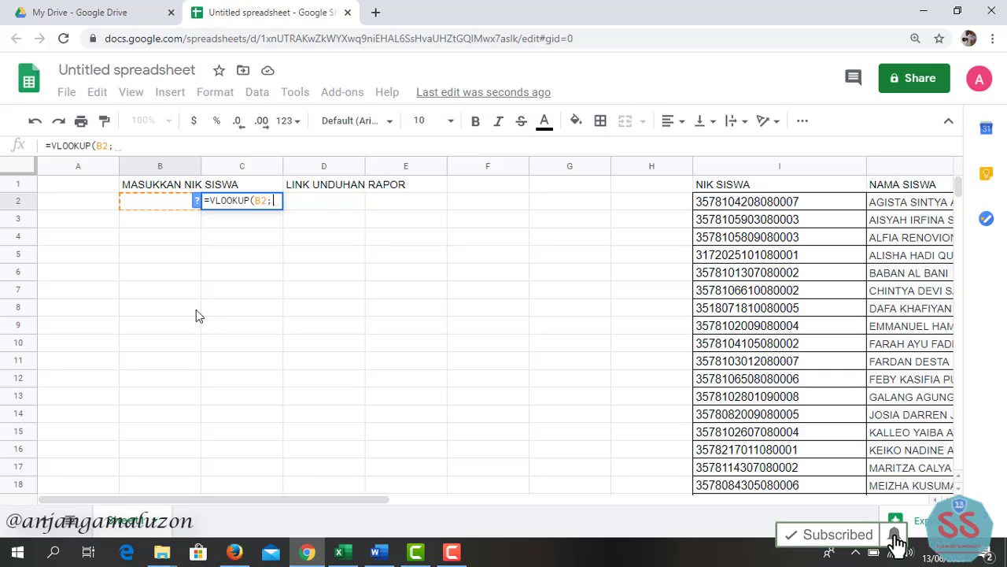
{"action": "left_click", "coordinate": [737, 188]}
{"action": "left_click_drag", "start_coordinate": [777, 226], "coordinate": [893, 462]}
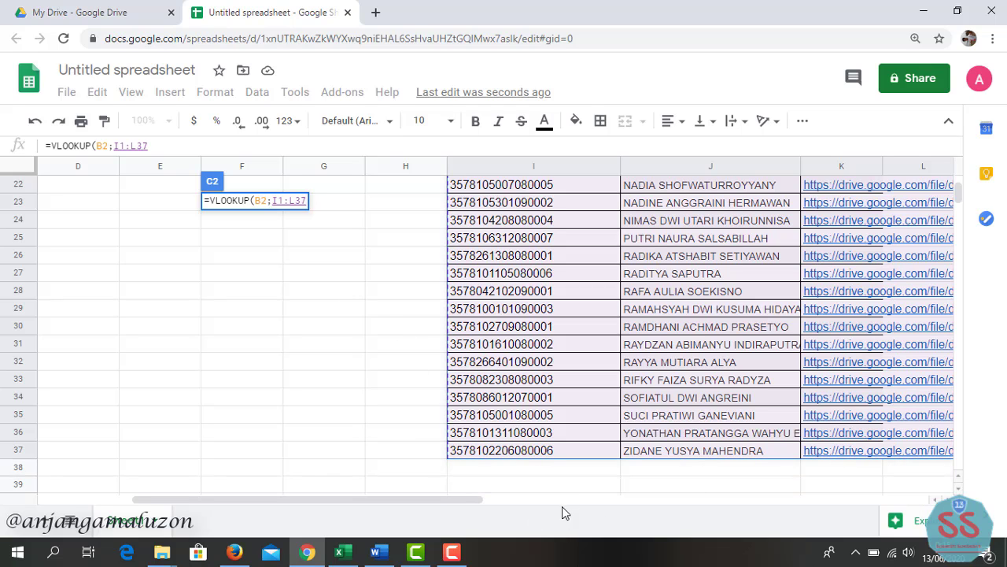
{"action": "left_click_drag", "start_coordinate": [462, 501], "coordinate": [321, 459]}
{"action": "scroll", "coordinate": [307, 370], "scroll_direction": "up", "scroll_amount": 1}
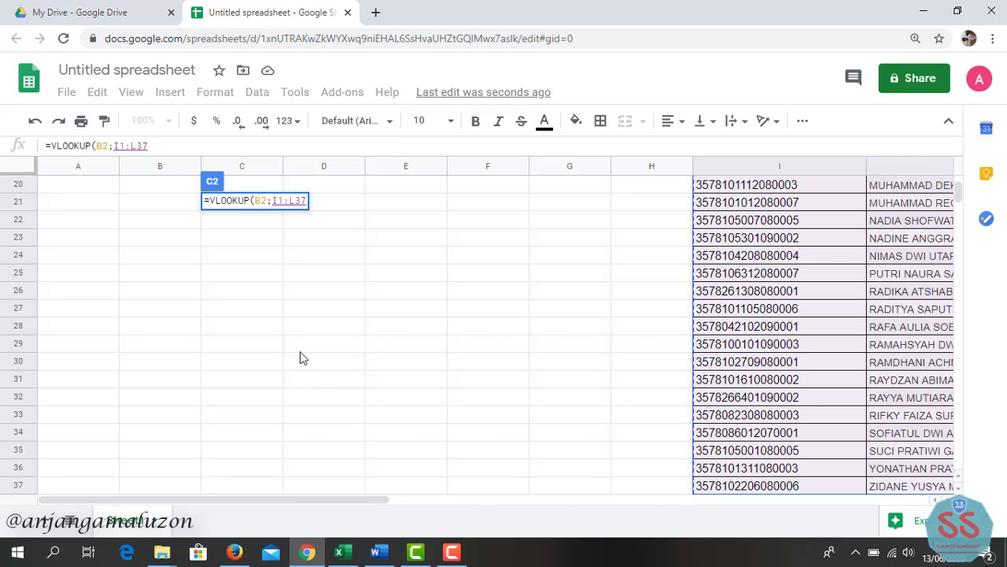
{"action": "scroll", "coordinate": [303, 350], "scroll_direction": "up", "scroll_amount": 5}
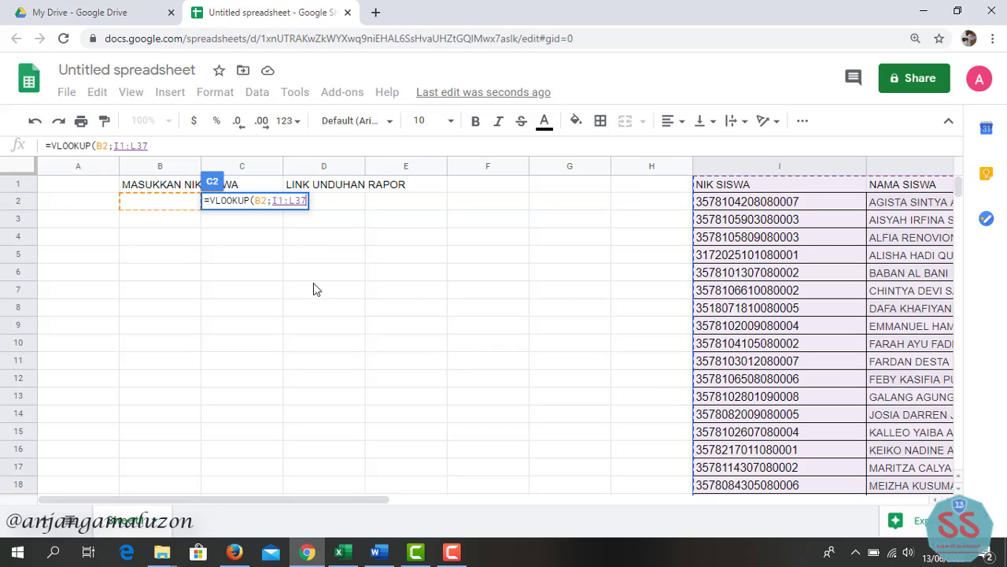
{"action": "type", "text": ";"}
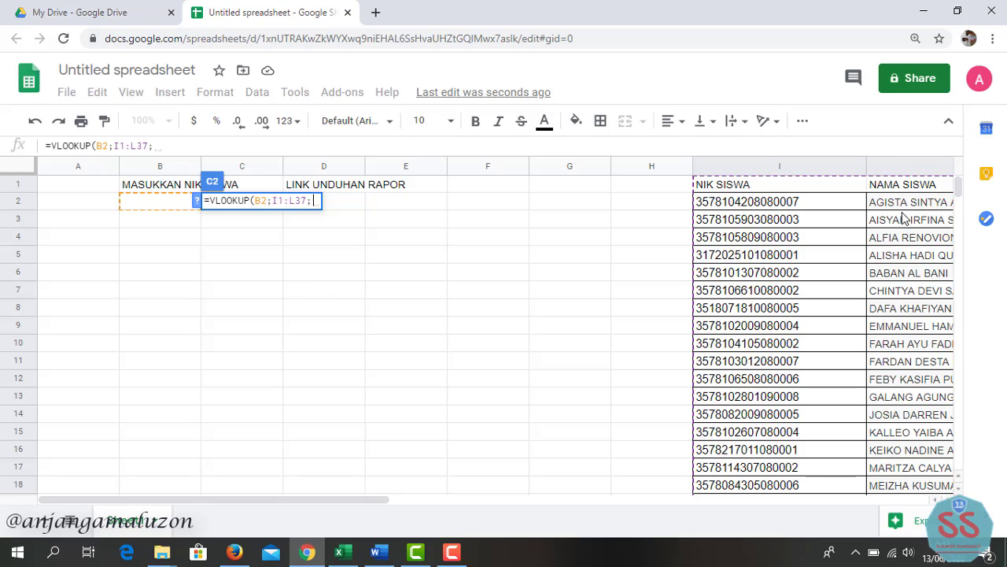
{"action": "type", "text": "2"}
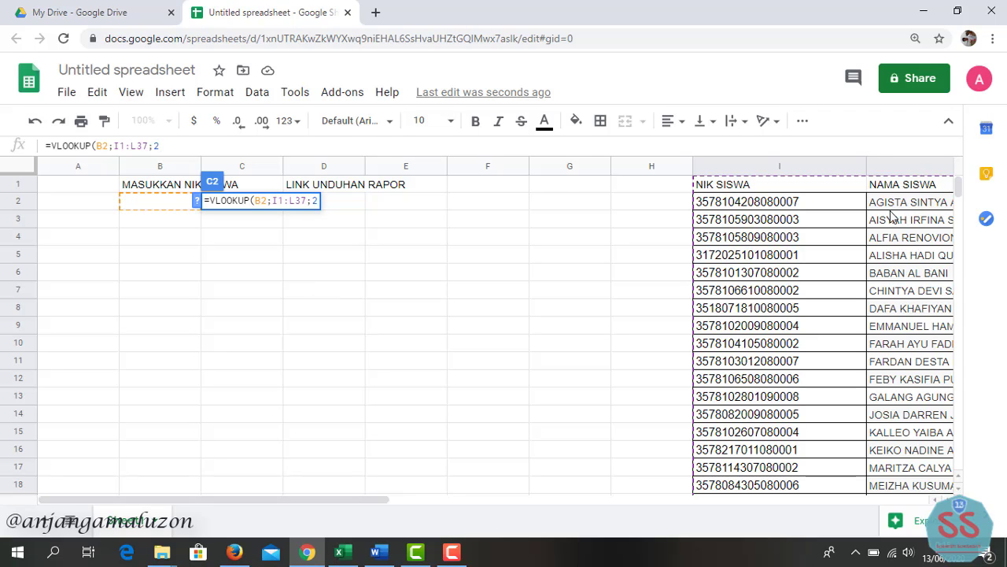
{"action": "type", "text": ";"}
{"action": "type", "text": "fal"}
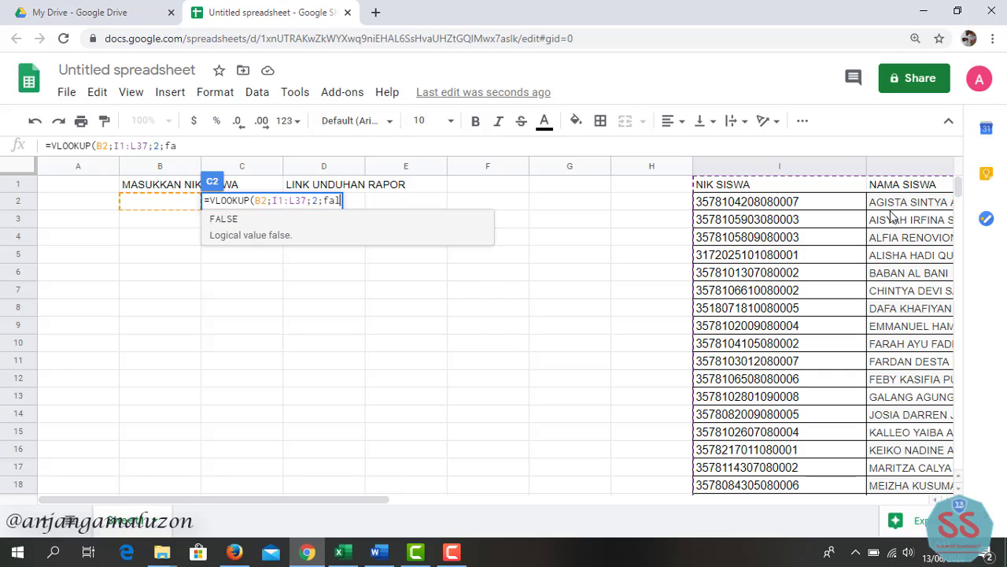
{"action": "type", "text": "se)"}
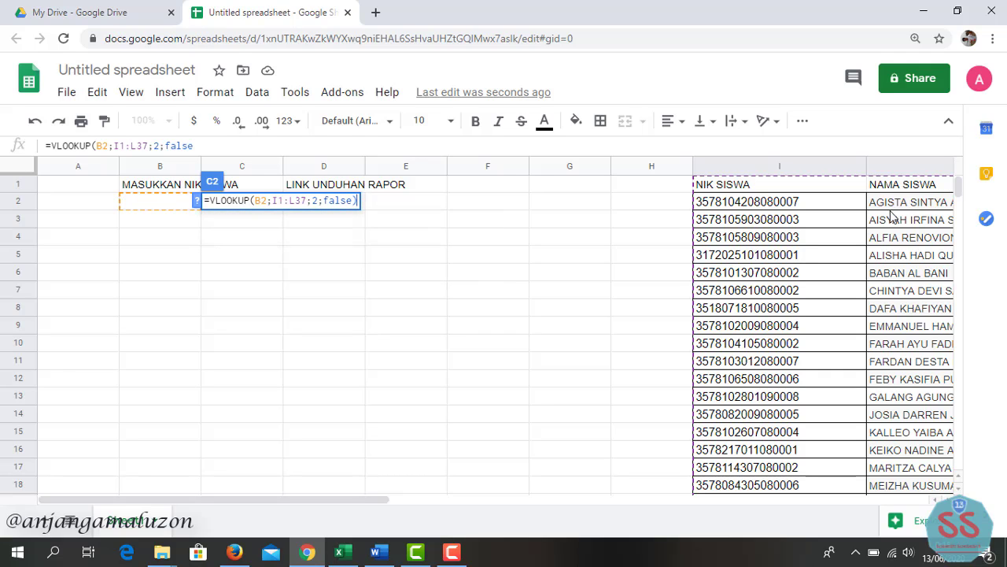
{"action": "key", "text": "Return"}
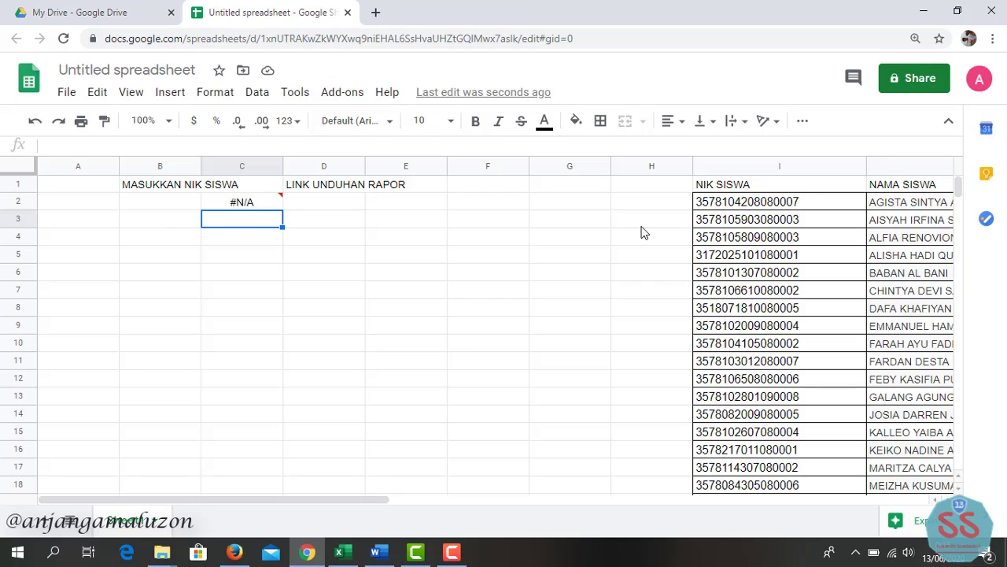
- Paste a sample NIK from column I into B2 and widen columns B and C
{"action": "left_click", "coordinate": [805, 362]}
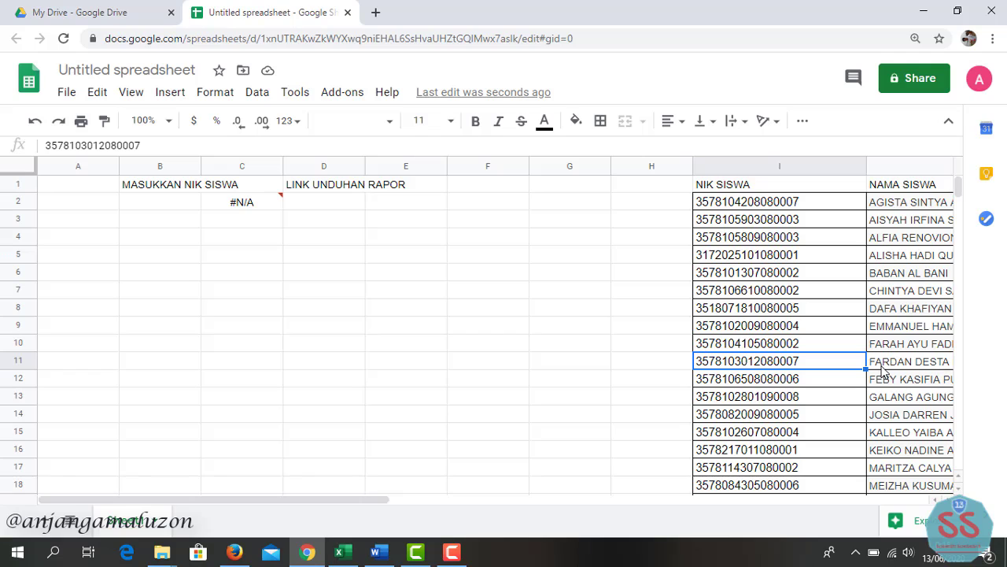
{"action": "left_click", "coordinate": [155, 203]}
{"action": "key", "text": "ctrl+v"}
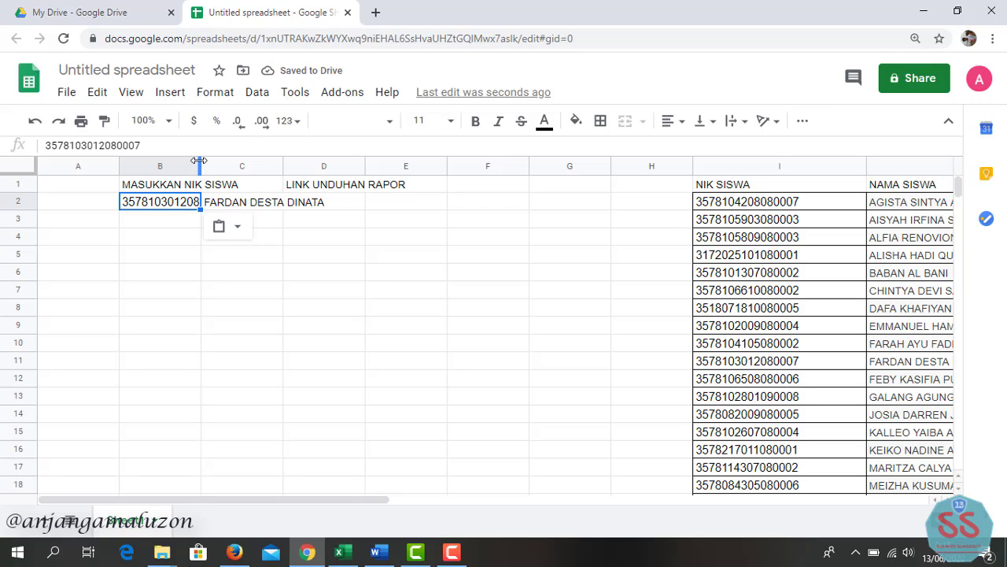
{"action": "left_click_drag", "start_coordinate": [199, 161], "coordinate": [233, 161]}
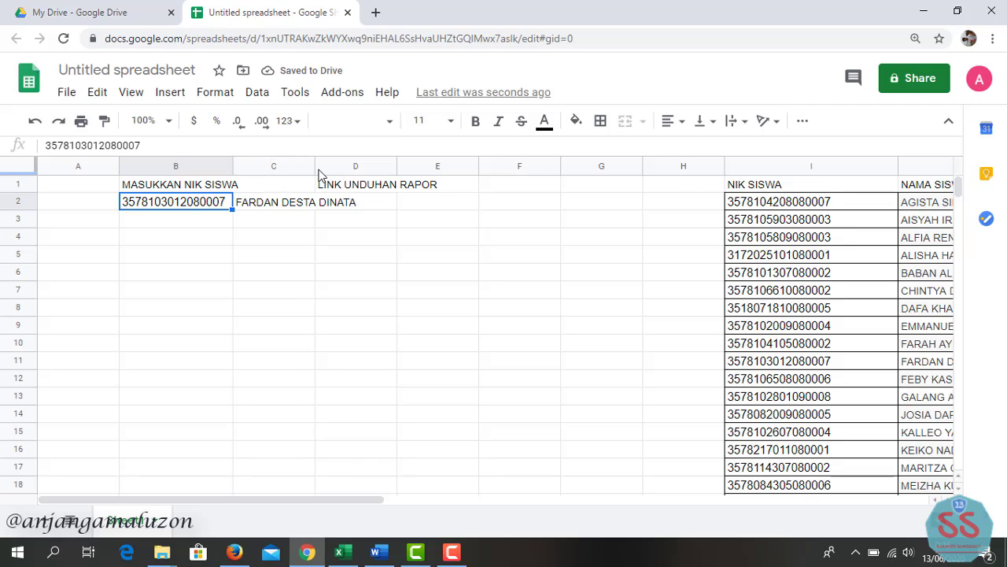
{"action": "left_click_drag", "start_coordinate": [318, 169], "coordinate": [398, 172]}
{"action": "left_click", "coordinate": [417, 203]}
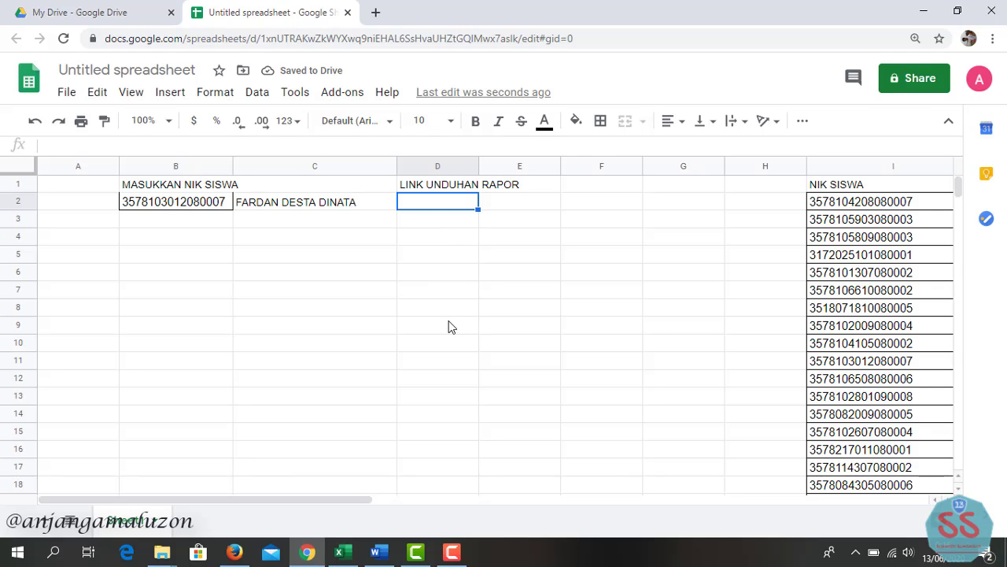
- Enter =VLOOKUP(B2;I1:N37;3;false) in D2 to return the report download link
{"action": "type", "text": "=vlook"}
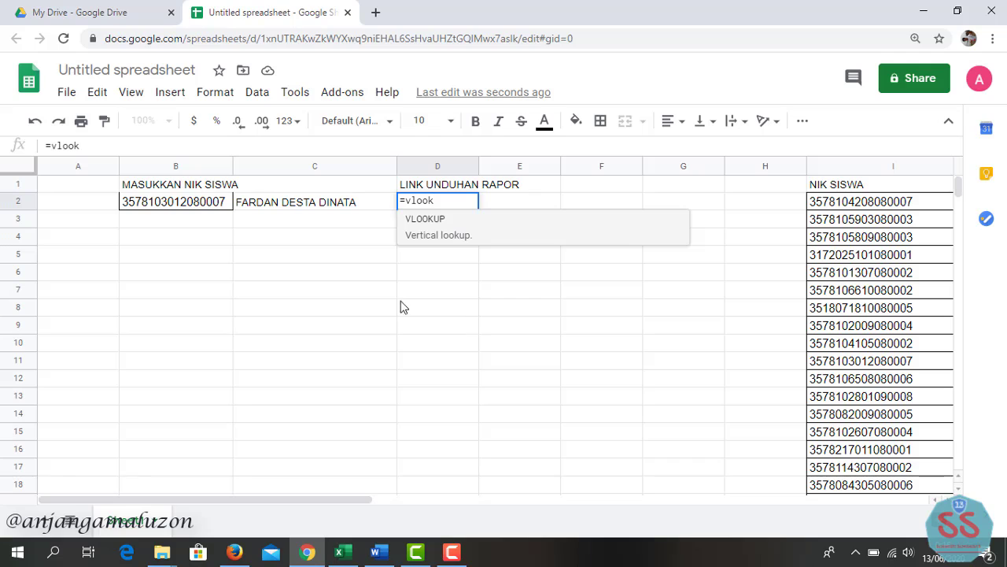
{"action": "left_click", "coordinate": [449, 219]}
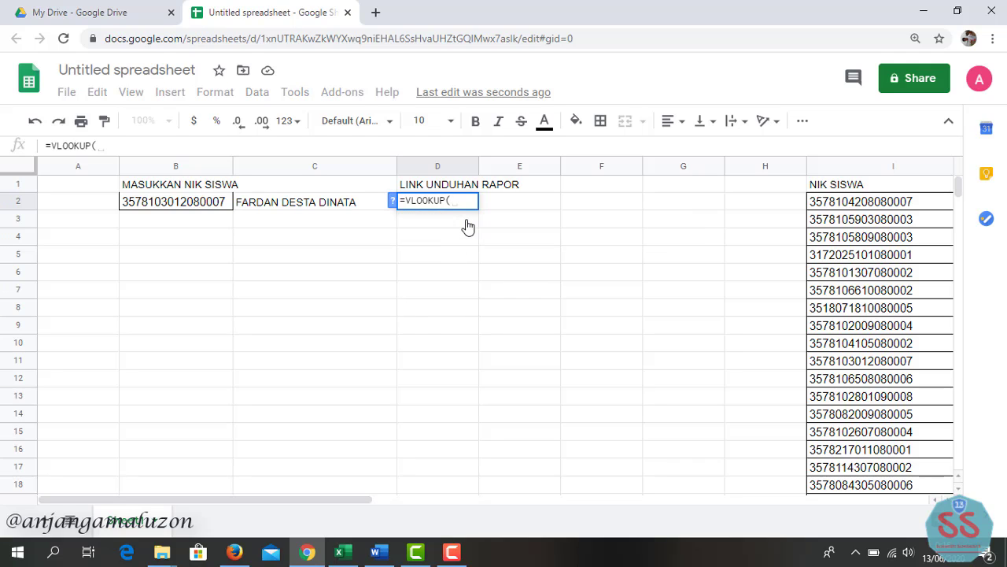
{"action": "left_click", "coordinate": [178, 204]}
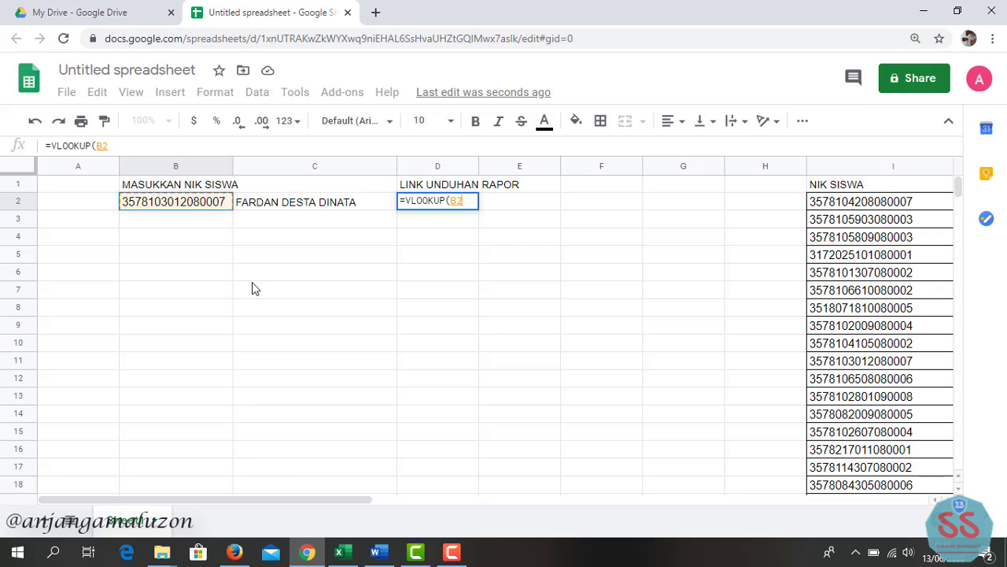
{"action": "type", "text": ";"}
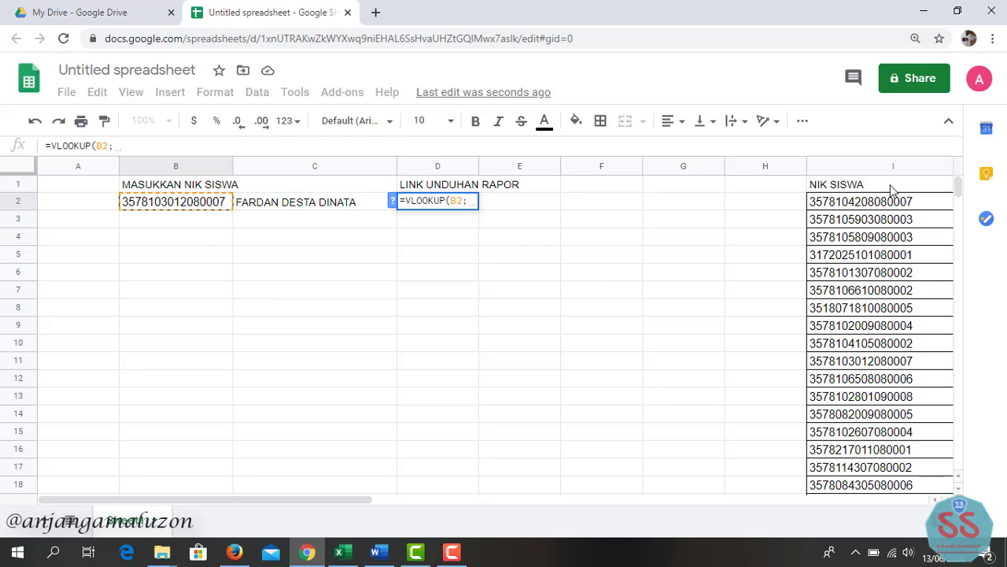
{"action": "left_click_drag", "start_coordinate": [850, 186], "coordinate": [902, 400]}
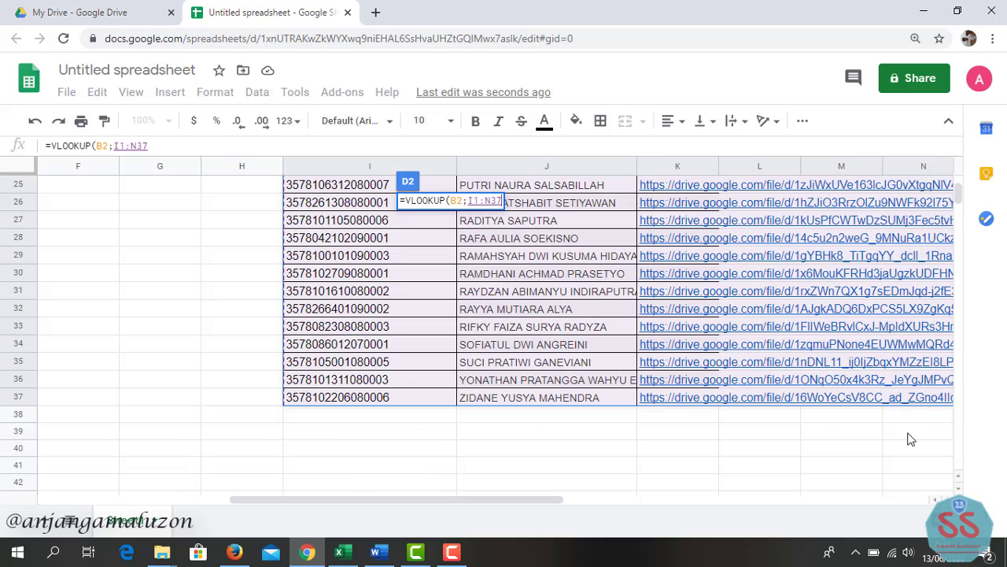
{"action": "type", "text": ";"}
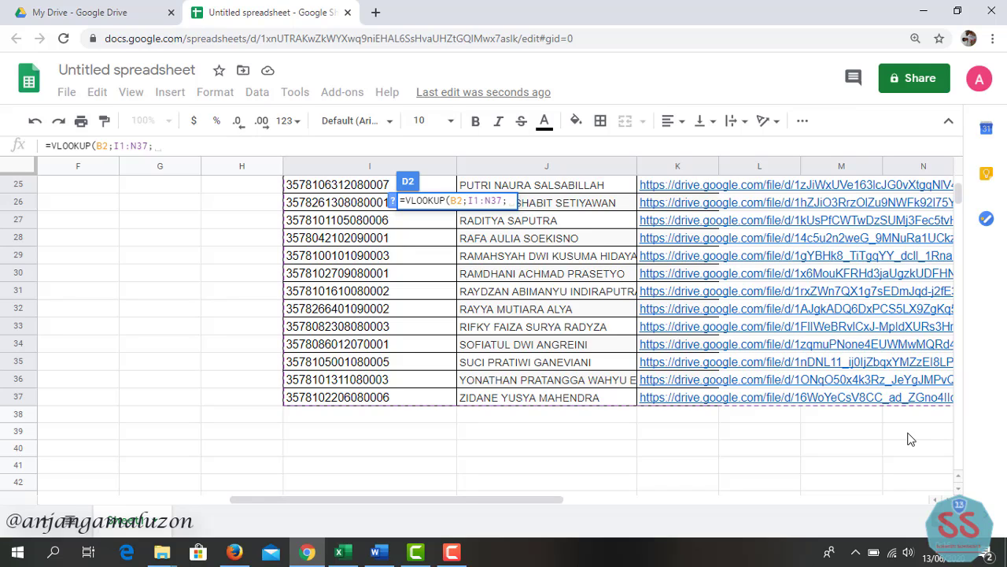
{"action": "type", "text": "3"}
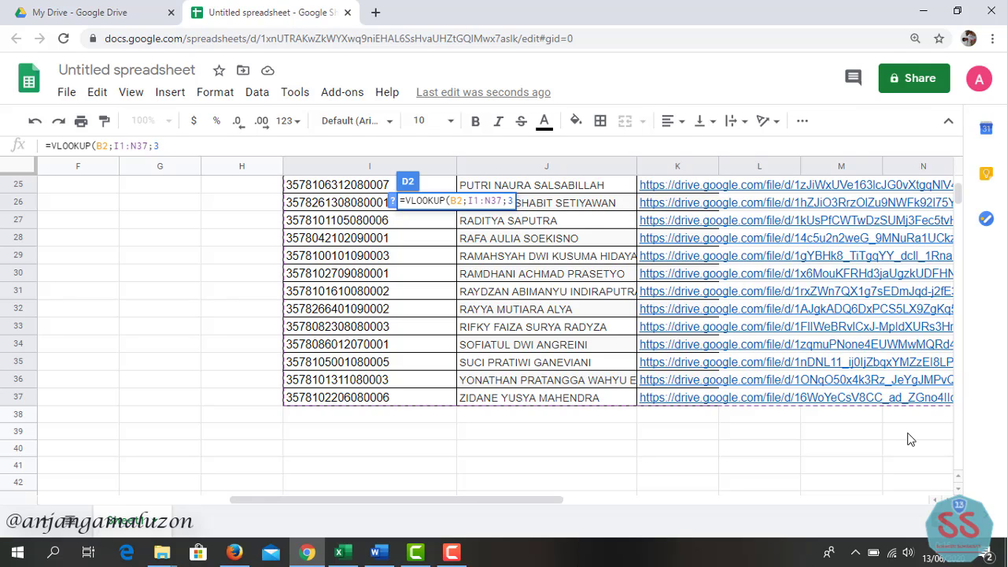
{"action": "type", "text": ";false)"}
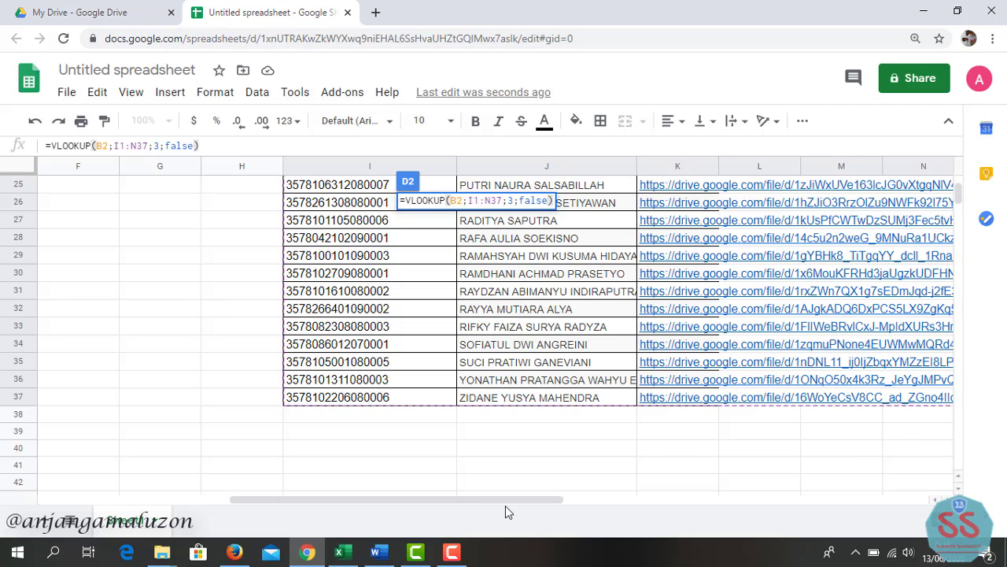
{"action": "left_click_drag", "start_coordinate": [506, 506], "coordinate": [371, 504]}
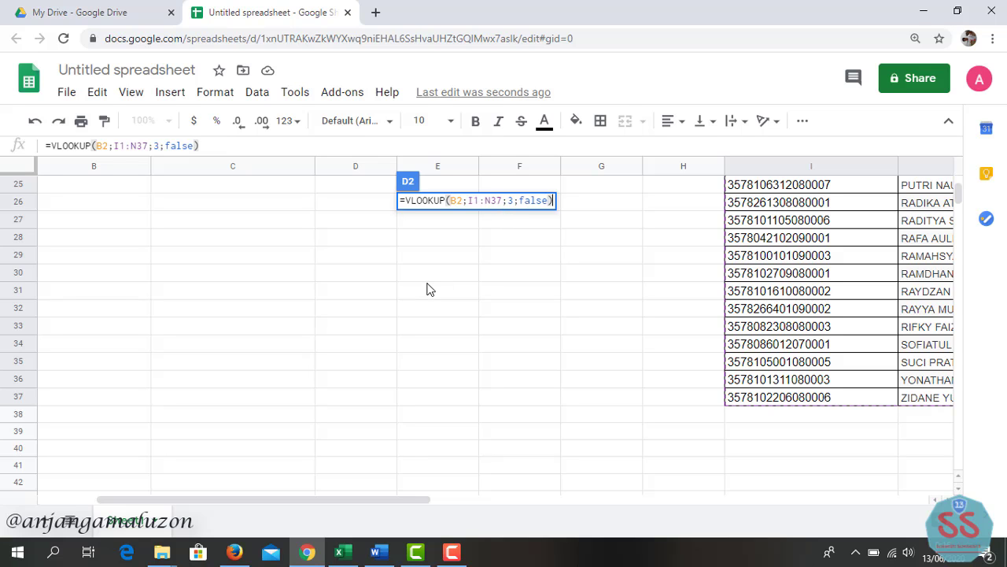
{"action": "scroll", "coordinate": [427, 290], "scroll_direction": "up", "scroll_amount": 8}
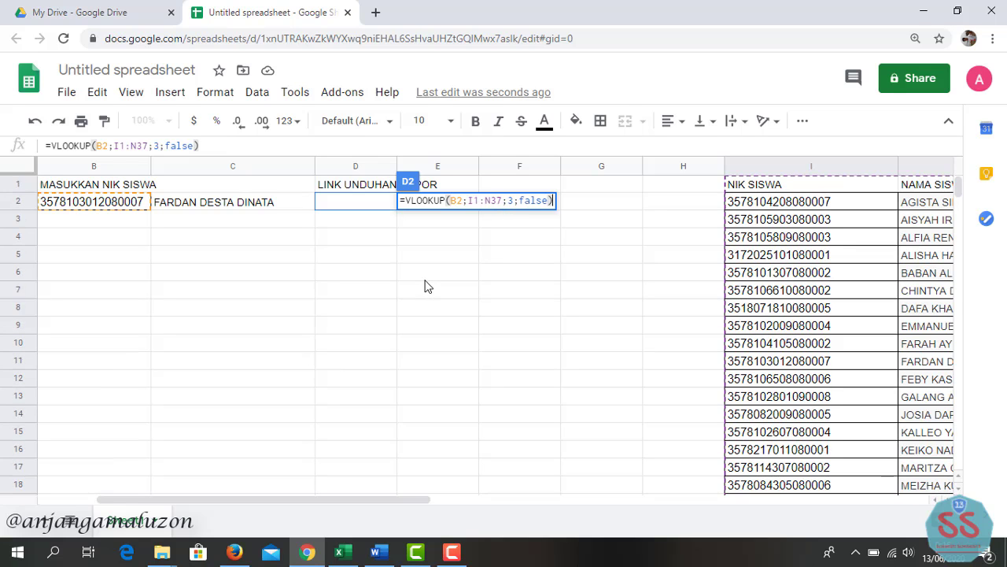
{"action": "key", "text": "Return"}
{"action": "mouse_move", "coordinate": [384, 211]}
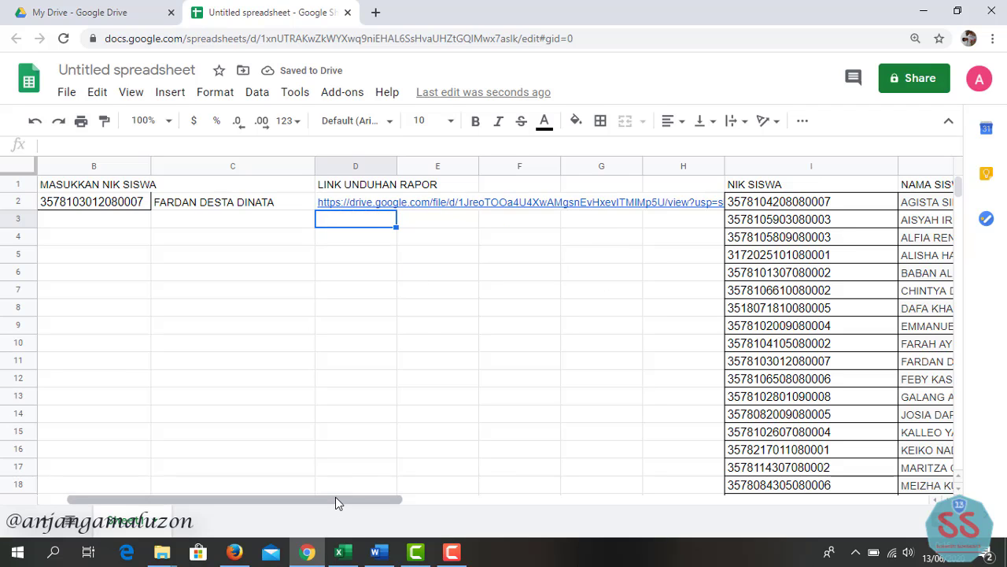
- Insert an empty column to the left of the NIK SISWA column
{"action": "left_click_drag", "start_coordinate": [336, 498], "coordinate": [301, 499]}
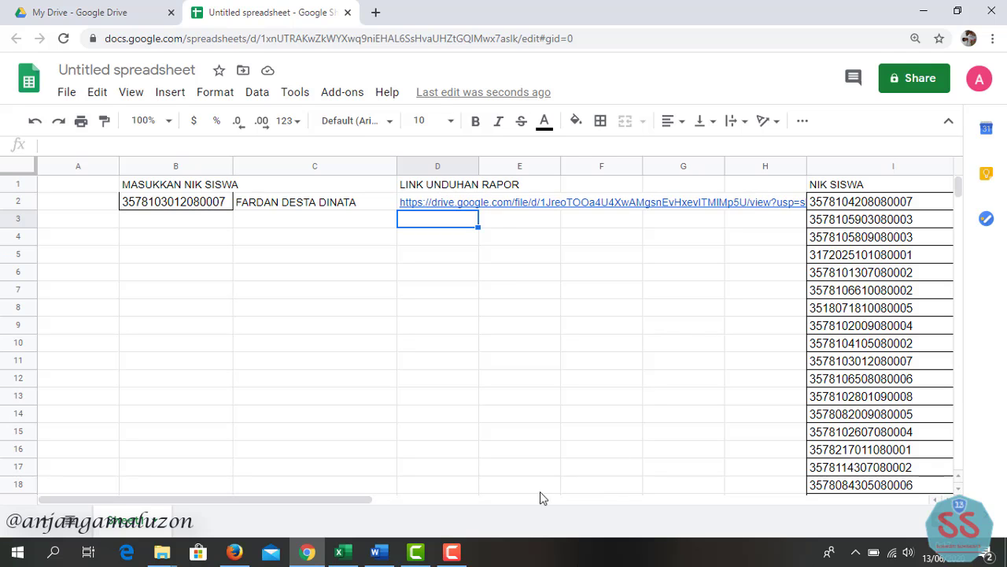
{"action": "left_click_drag", "start_coordinate": [350, 501], "coordinate": [438, 501]}
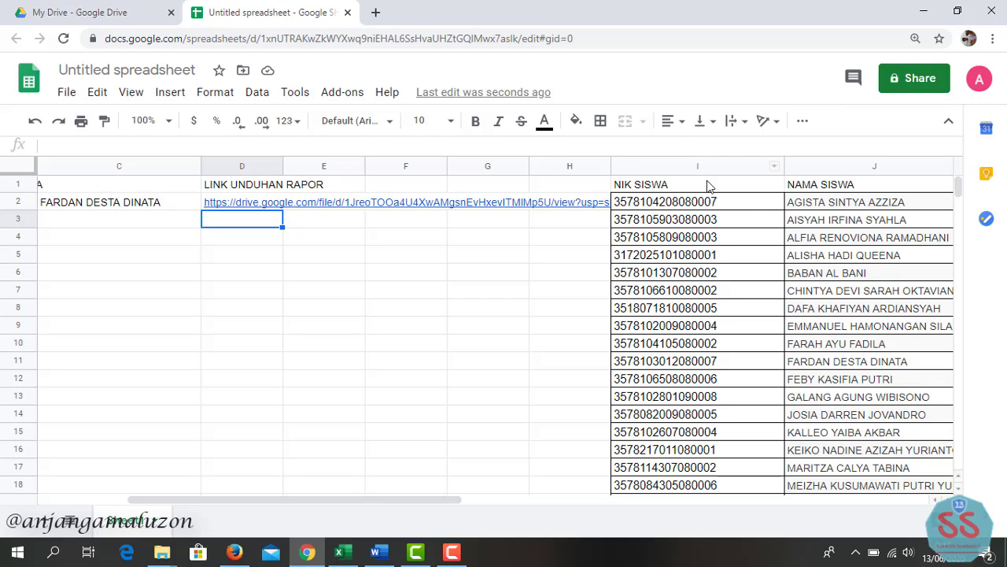
{"action": "left_click", "coordinate": [691, 165]}
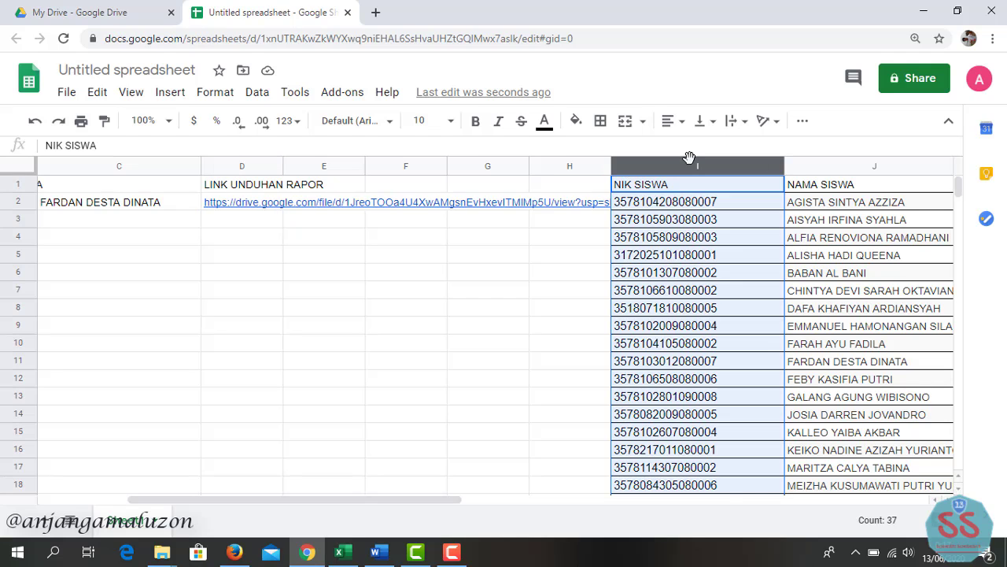
{"action": "right_click", "coordinate": [690, 162]}
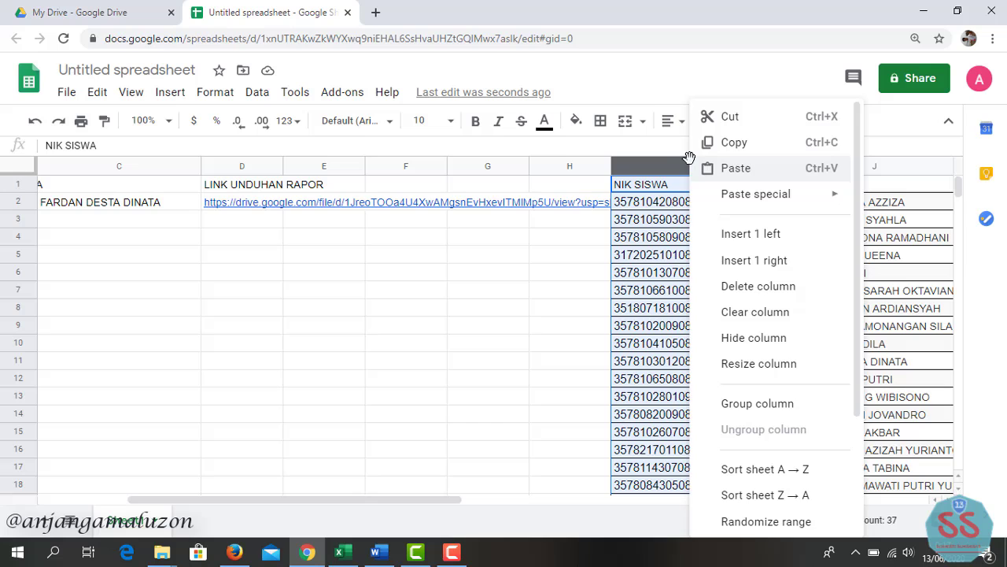
{"action": "left_click", "coordinate": [744, 234]}
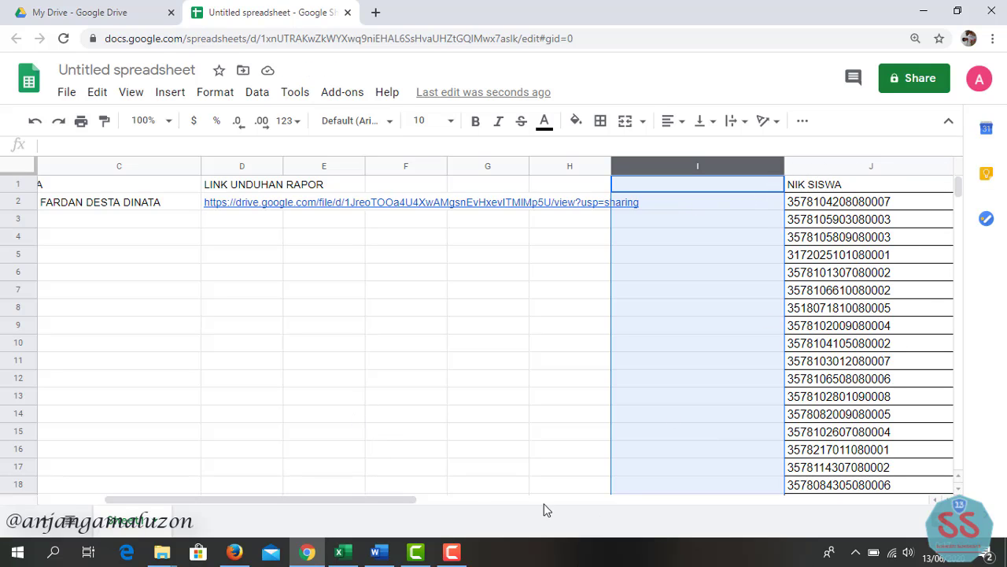
- Narrow NIK column J and copy the student NIK in cell J6
{"action": "left_click_drag", "start_coordinate": [405, 500], "coordinate": [491, 481]}
{"action": "left_click_drag", "start_coordinate": [387, 499], "coordinate": [467, 499]}
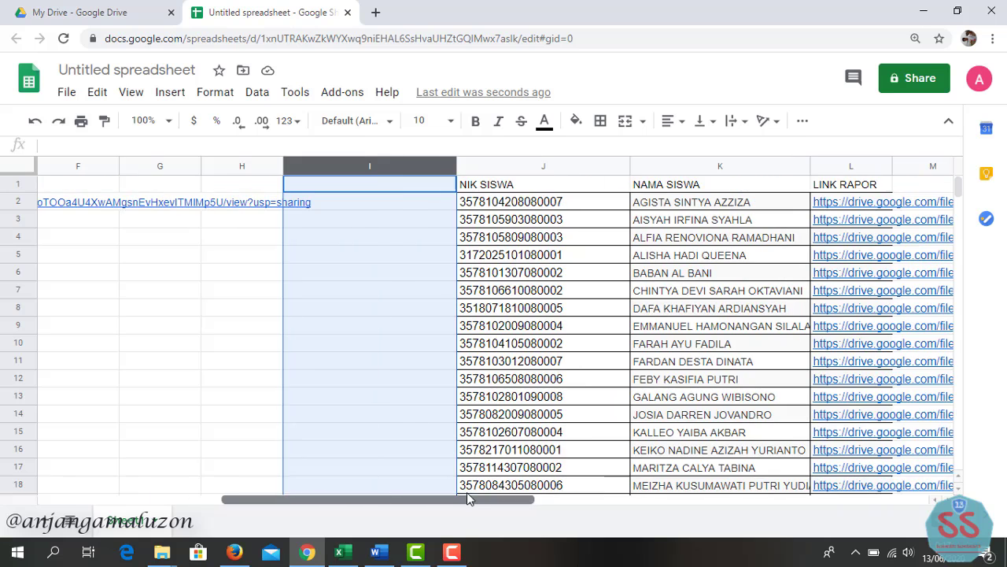
{"action": "left_click_drag", "start_coordinate": [630, 164], "coordinate": [581, 181]}
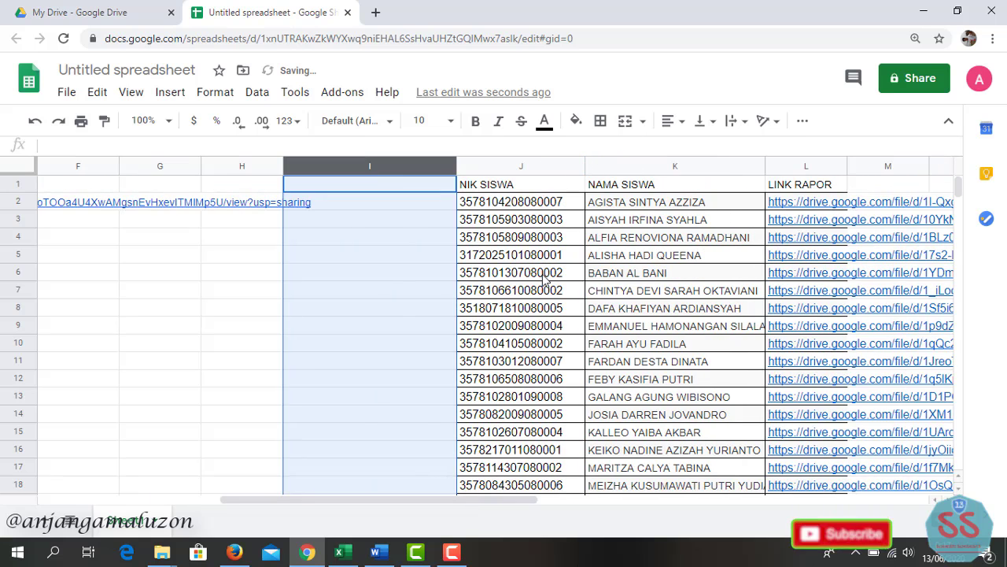
{"action": "left_click", "coordinate": [545, 274]}
{"action": "key", "text": "ctrl+c"}
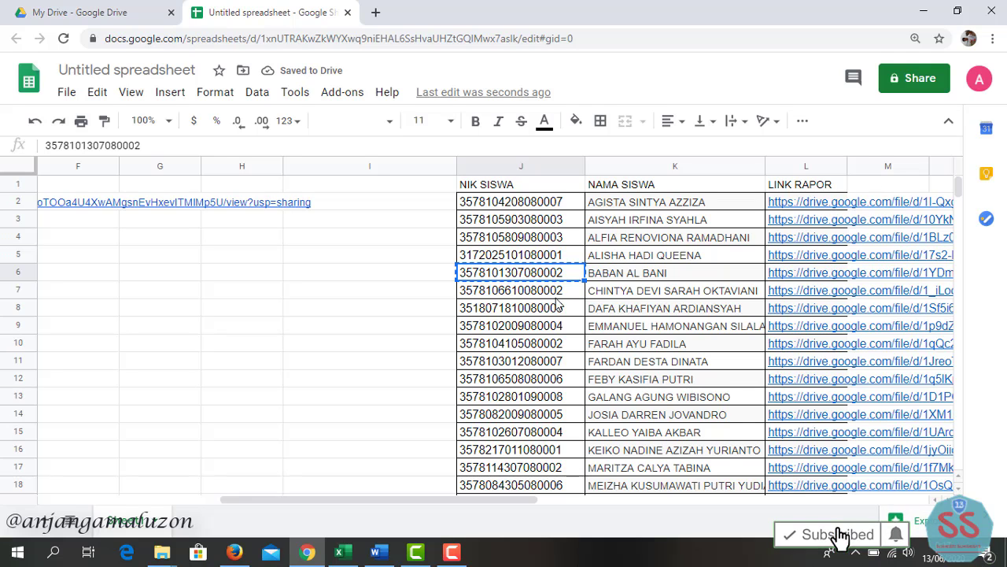
{"action": "left_click_drag", "start_coordinate": [441, 504], "coordinate": [277, 507]}
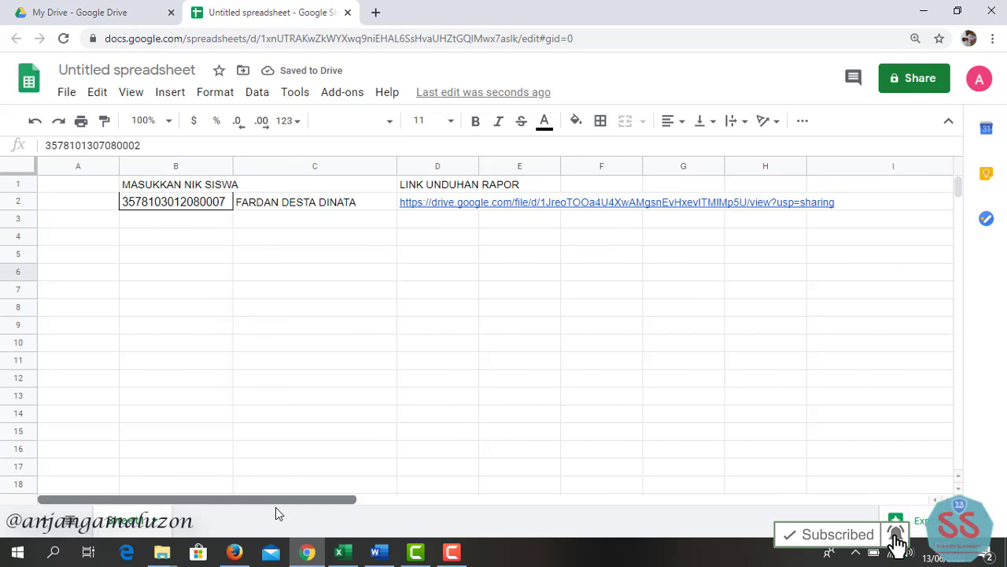
- Paste the copied NIK into B2 to refresh the name and link, then select B1:F2
{"action": "left_click", "coordinate": [180, 203]}
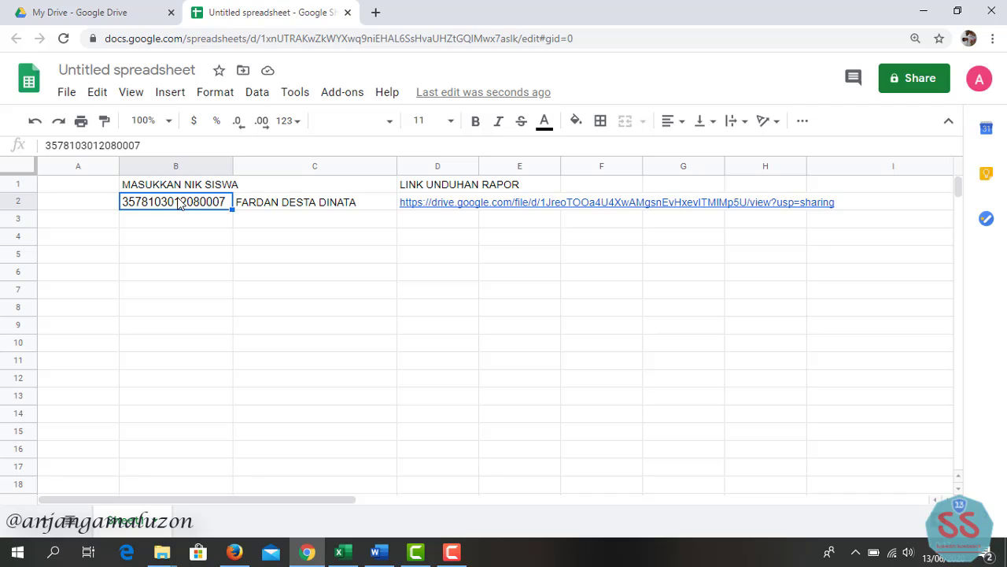
{"action": "key", "text": "ctrl+v"}
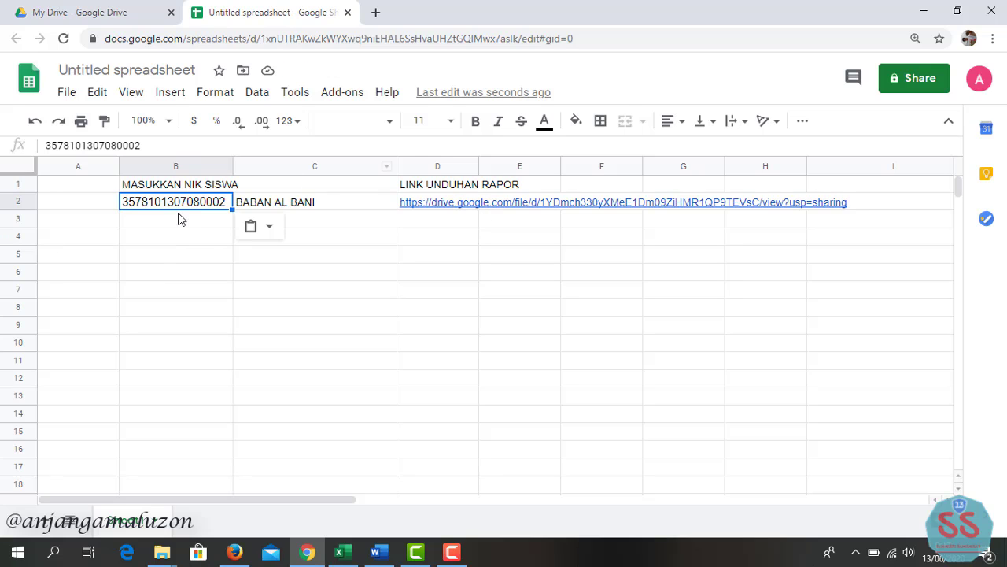
{"action": "left_click_drag", "start_coordinate": [172, 186], "coordinate": [827, 206]}
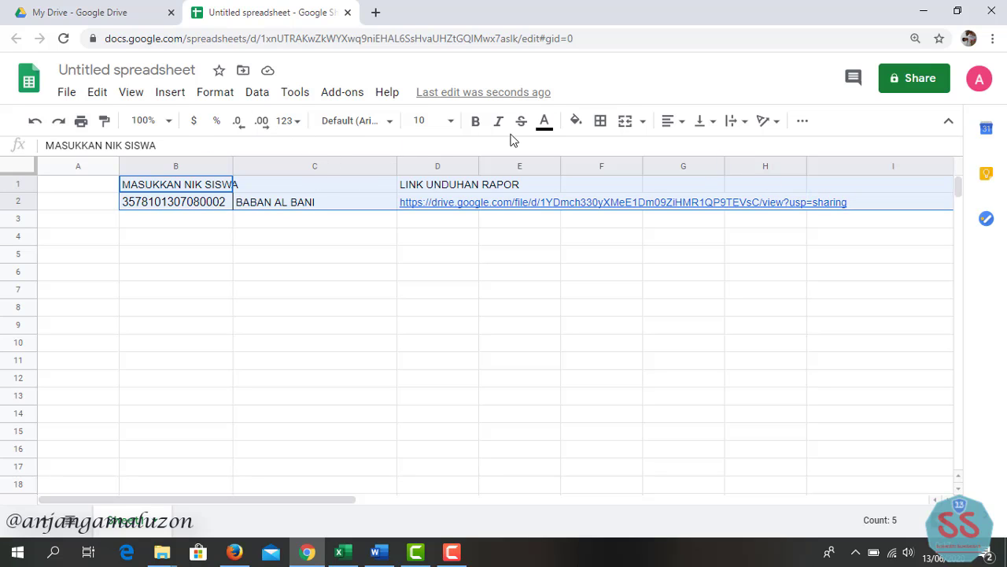
- Fill lookup rows 1–2 yellow, make their text bold, and widen column B
{"action": "left_click", "coordinate": [576, 122]}
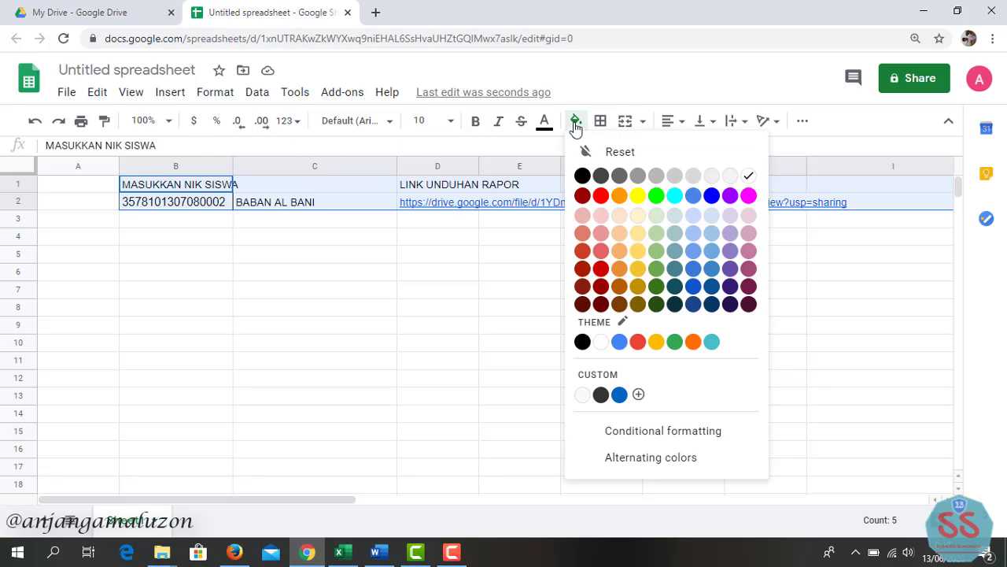
{"action": "left_click", "coordinate": [637, 192]}
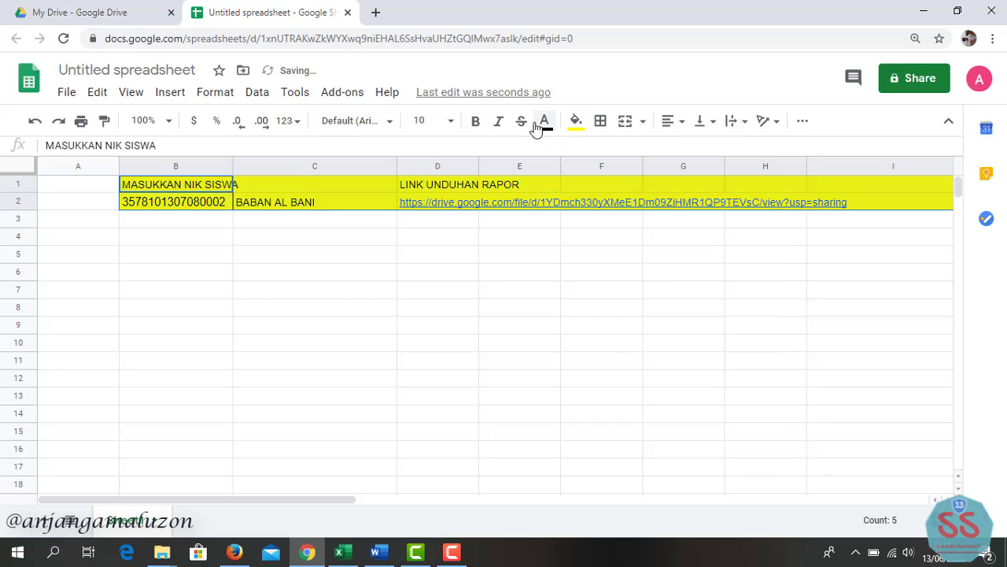
{"action": "left_click", "coordinate": [475, 121]}
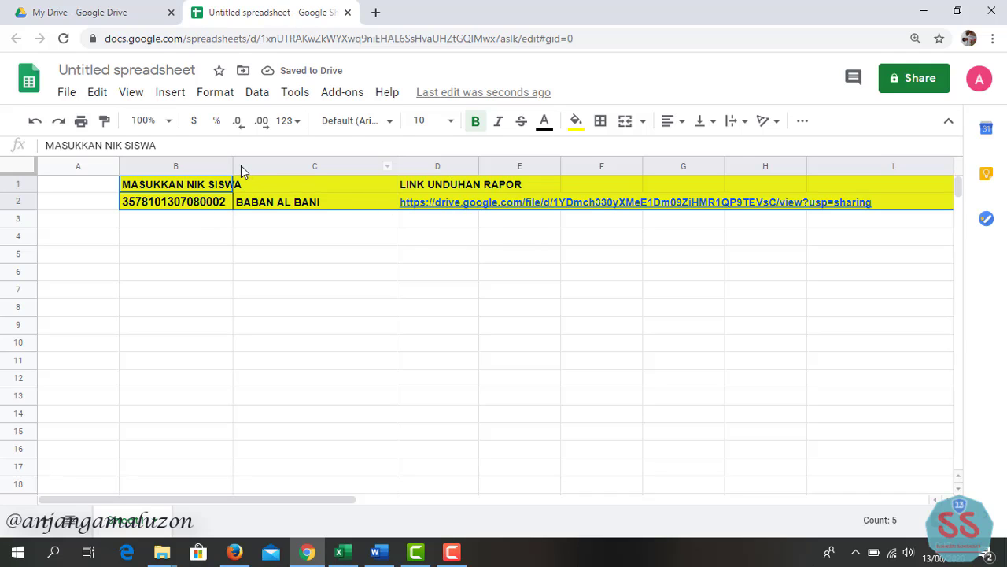
{"action": "left_click_drag", "start_coordinate": [234, 165], "coordinate": [266, 166]}
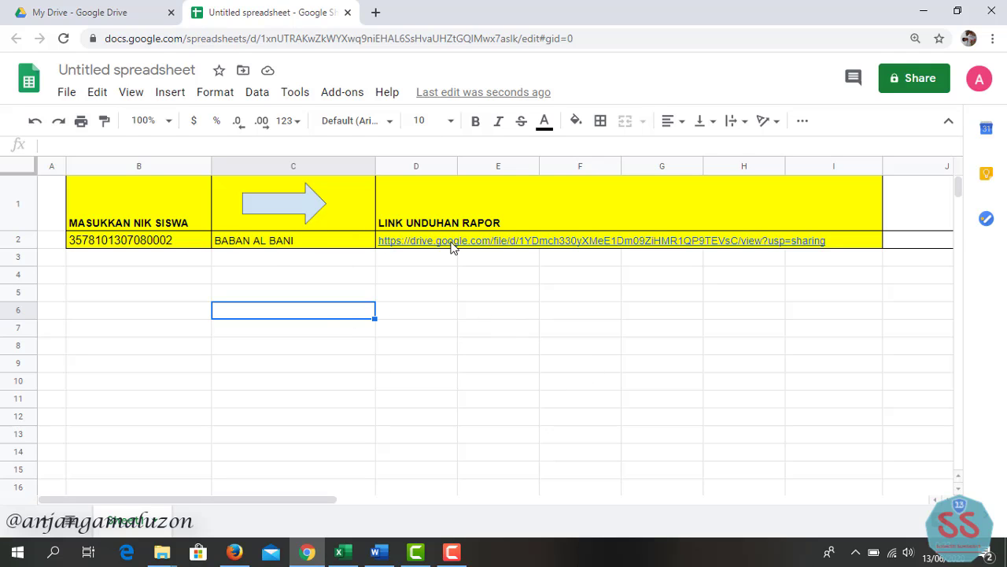
{"action": "mouse_move", "coordinate": [396, 247]}
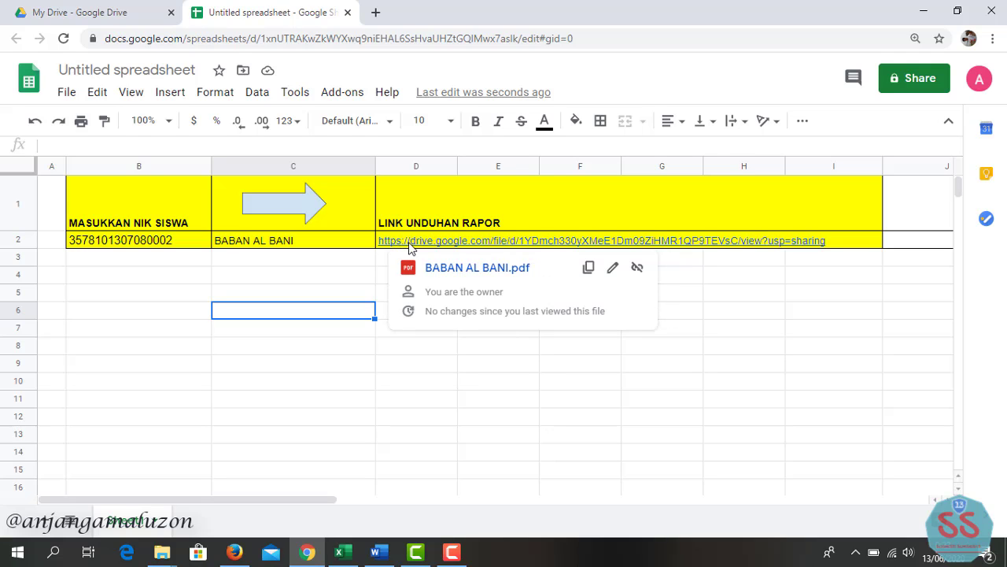
{"action": "key", "text": "Right"}
{"action": "key", "text": "Right"}
{"action": "key", "text": "Right"}
{"action": "key", "text": "Right"}
{"action": "key", "text": "Right"}
{"action": "key", "text": "Down"}
{"action": "key", "text": "Down"}
{"action": "key", "text": "Down"}
{"action": "key", "text": "Down"}
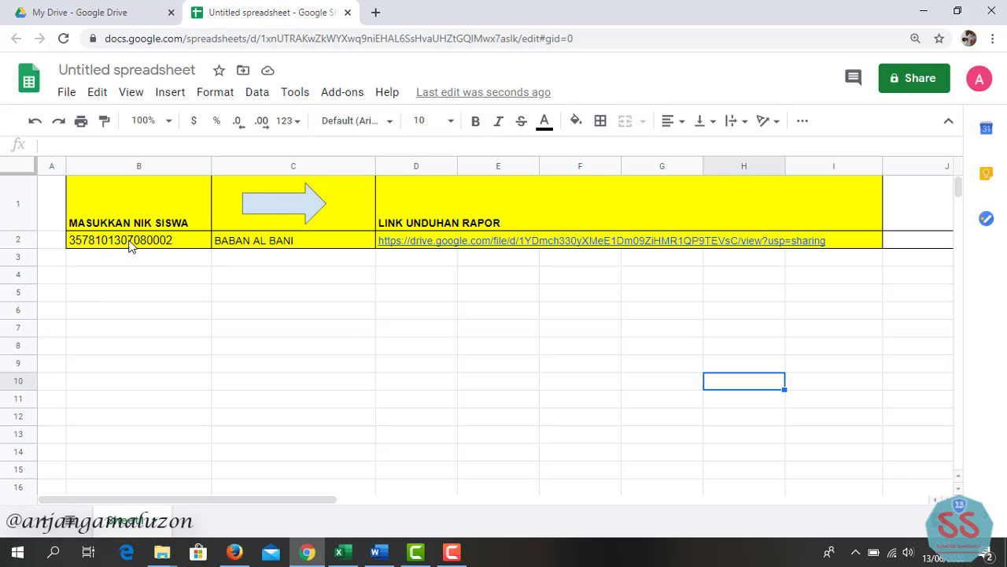
{"action": "left_click_drag", "start_coordinate": [270, 168], "coordinate": [405, 164]}
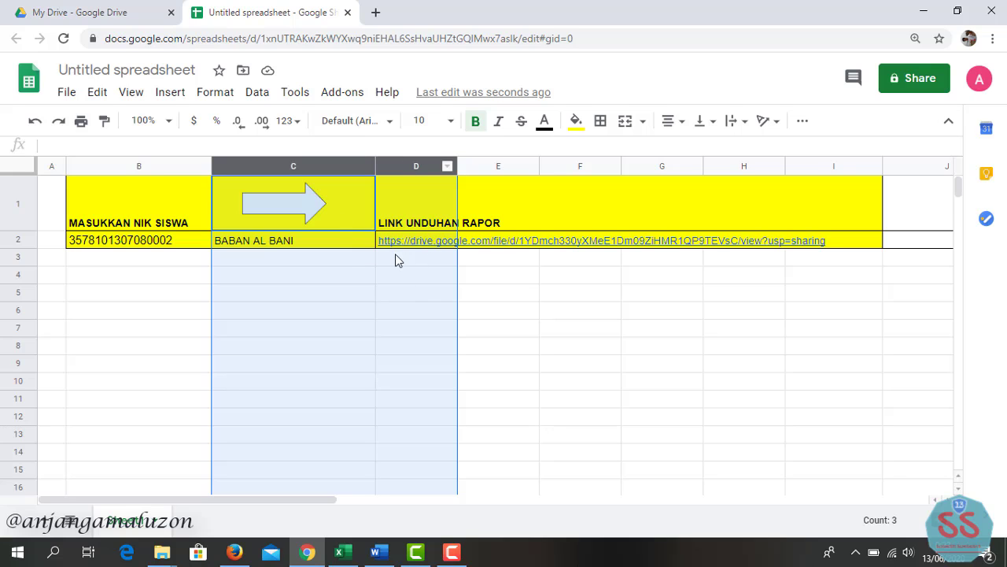
- Protect columns C:D as a range described BLOK, restricted so only you can edit
{"action": "left_click_drag", "start_coordinate": [407, 168], "coordinate": [405, 170]}
{"action": "right_click", "coordinate": [406, 170]}
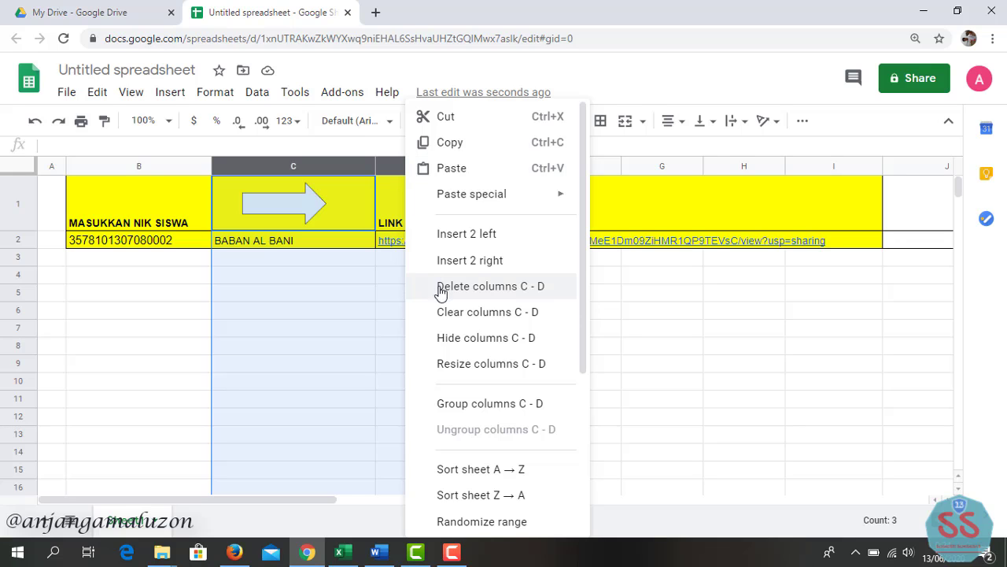
{"action": "scroll", "coordinate": [445, 304], "scroll_direction": "down", "scroll_amount": 3}
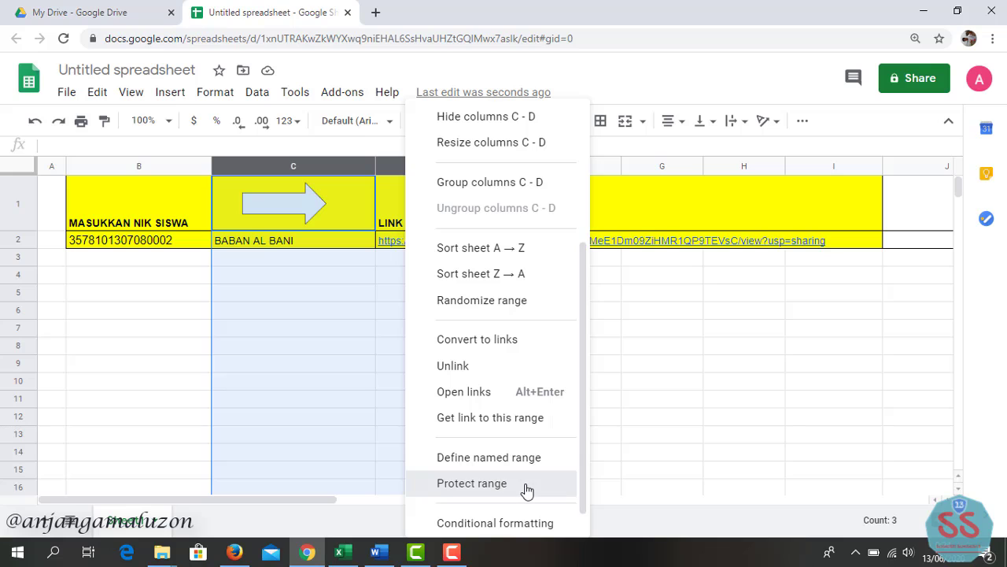
{"action": "left_click", "coordinate": [528, 488]}
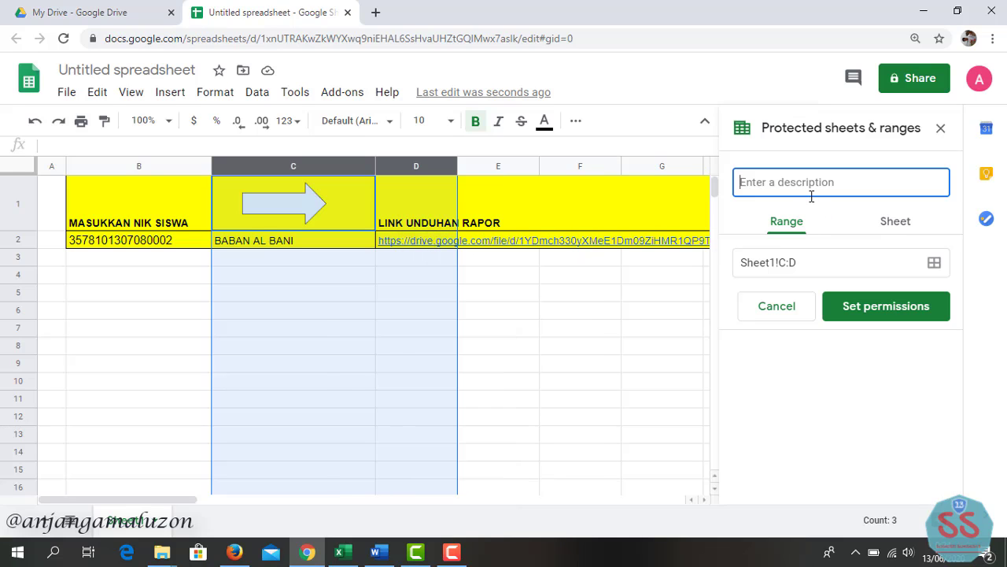
{"action": "type", "text": "BLOK"}
{"action": "left_click", "coordinate": [911, 308]}
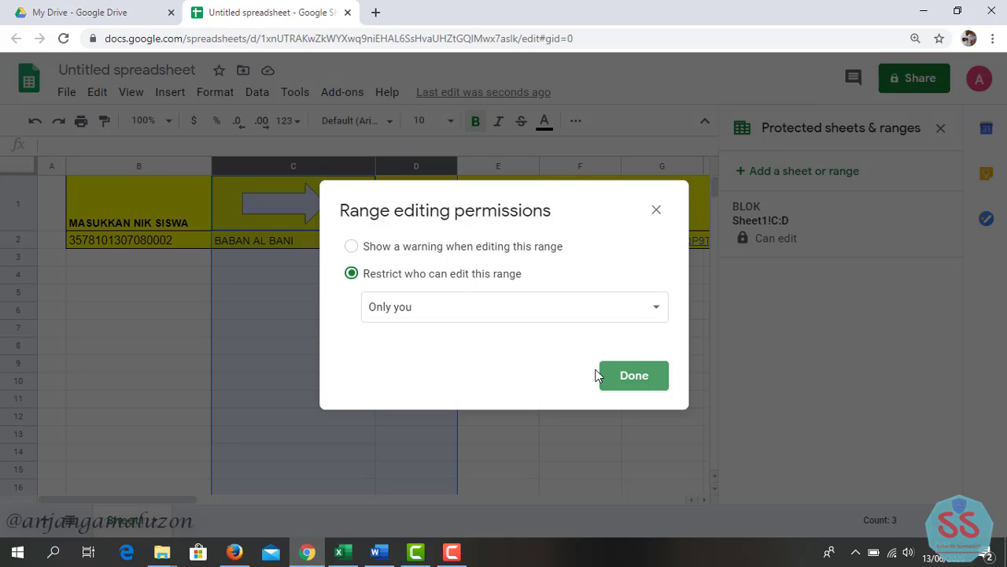
{"action": "left_click", "coordinate": [633, 379]}
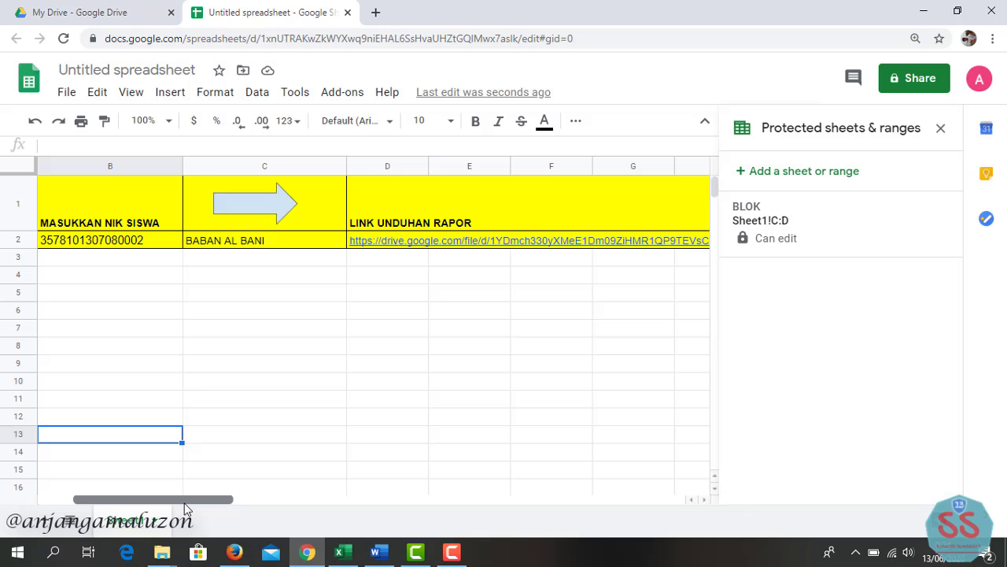
{"action": "left_click_drag", "start_coordinate": [184, 503], "coordinate": [382, 499]}
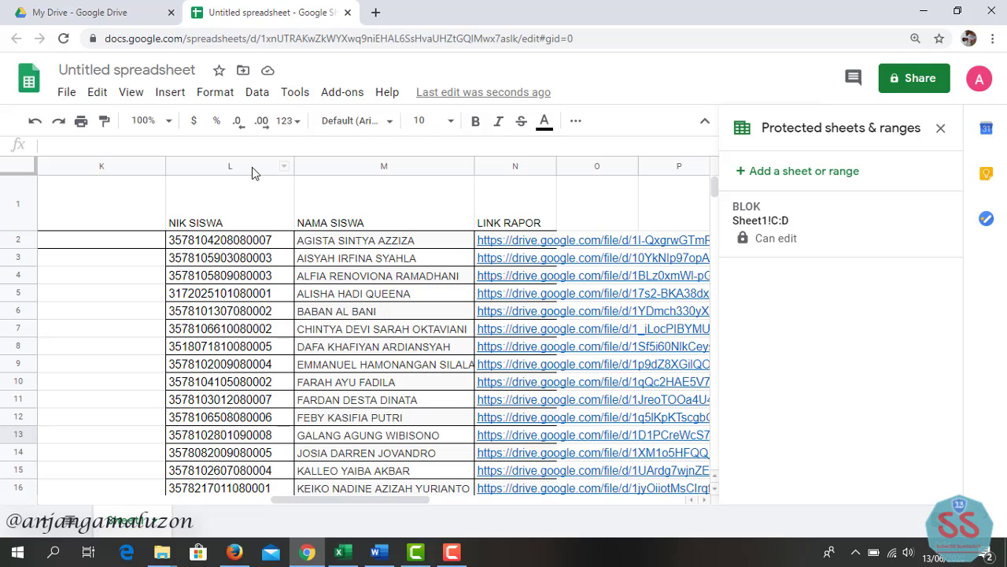
- Protect the NIK SISWA to LINK RAPOR columns L:N as range RAHASIA, editable only by you
{"action": "left_click_drag", "start_coordinate": [254, 168], "coordinate": [480, 164]}
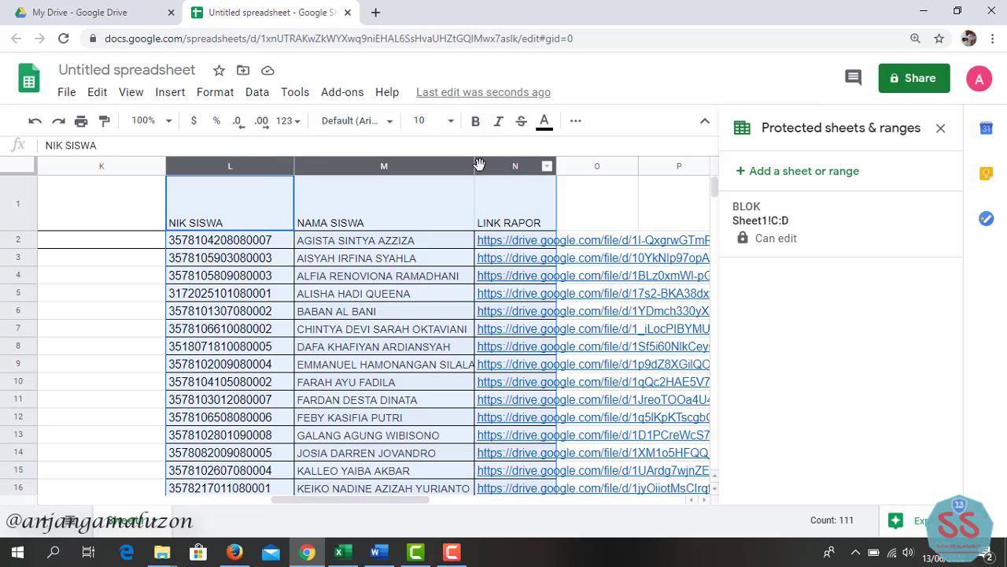
{"action": "right_click", "coordinate": [266, 172]}
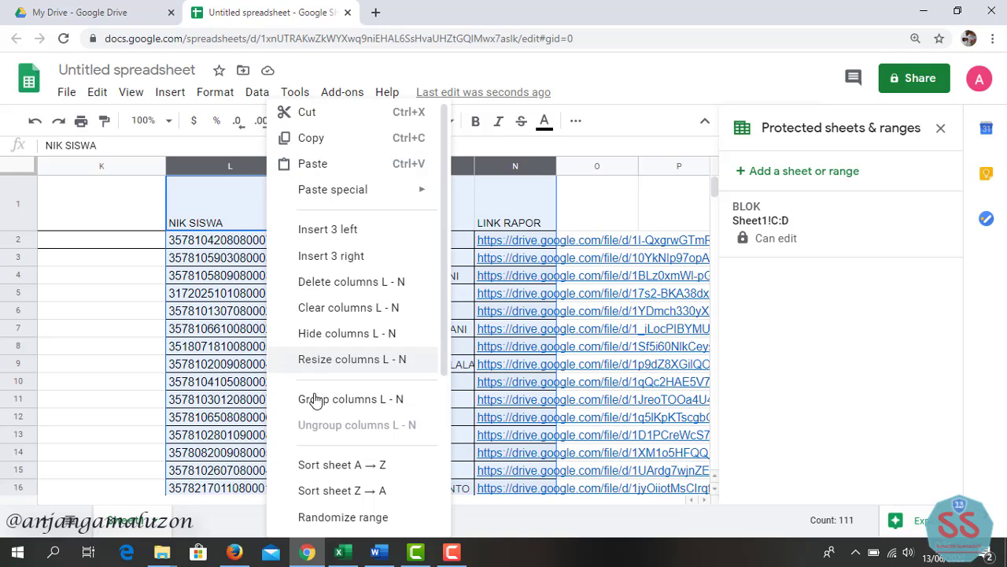
{"action": "scroll", "coordinate": [326, 468], "scroll_direction": "down", "scroll_amount": 3}
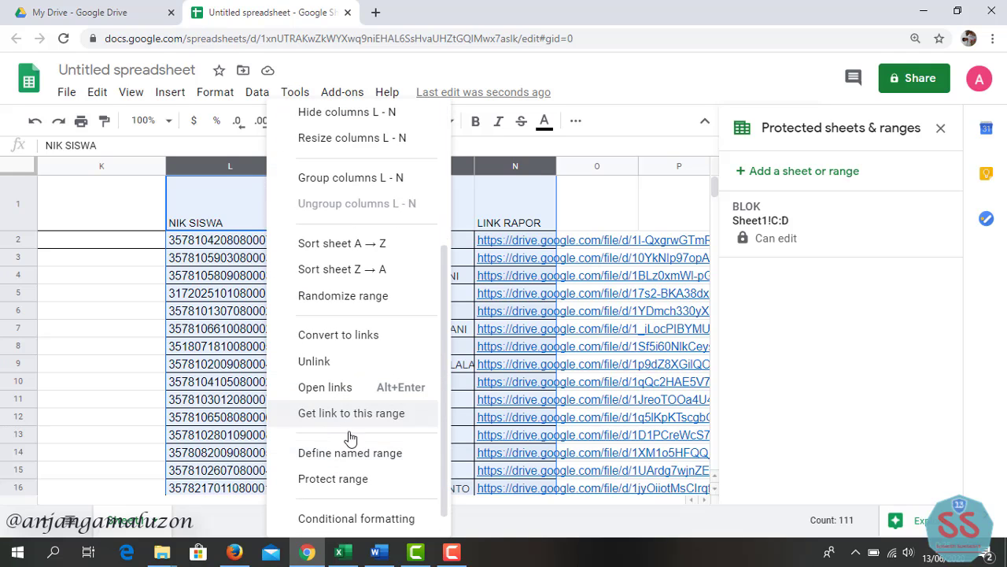
{"action": "left_click", "coordinate": [360, 478]}
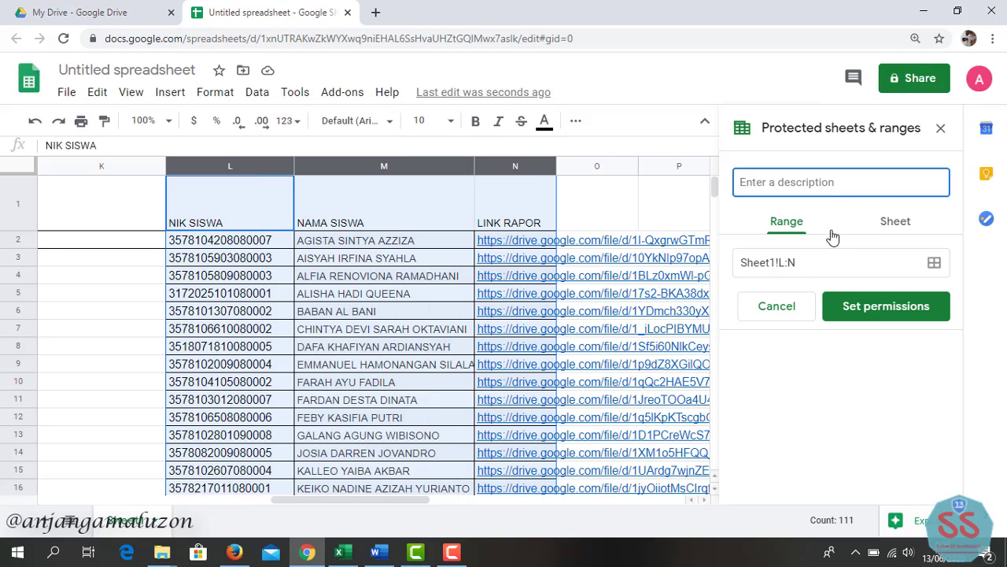
{"action": "type", "text": "RAHAS"}
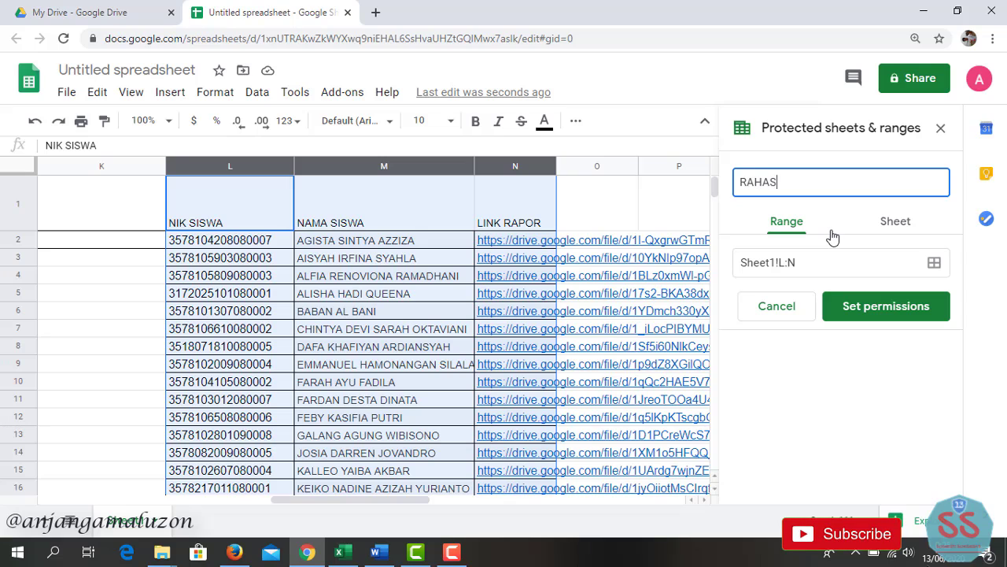
{"action": "type", "text": "IA"}
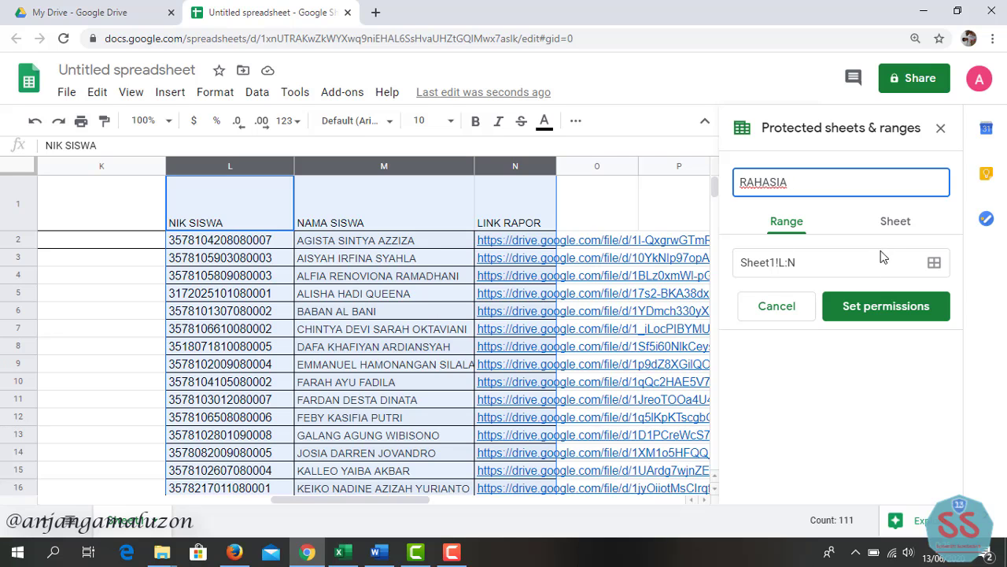
{"action": "left_click", "coordinate": [871, 305]}
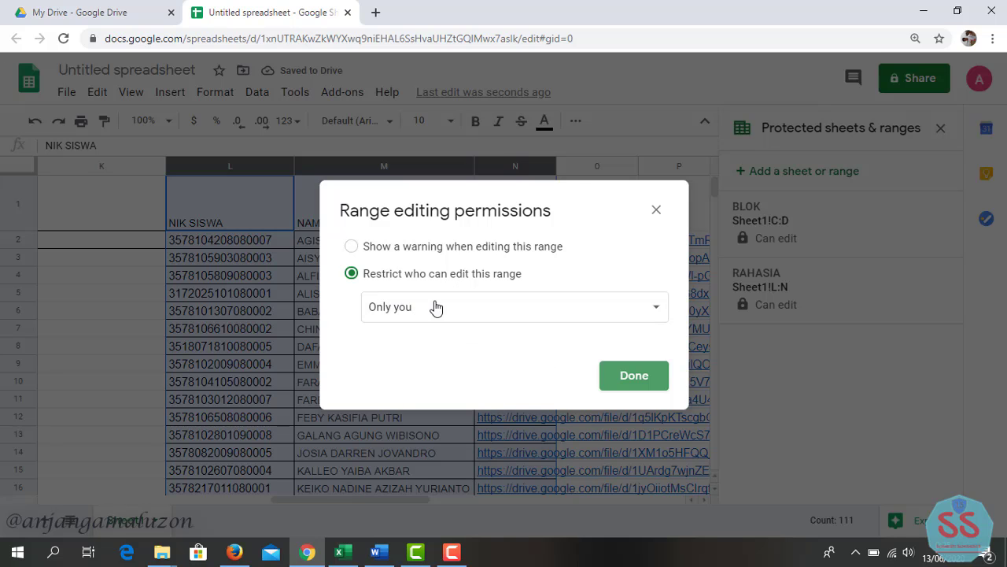
{"action": "left_click", "coordinate": [622, 375]}
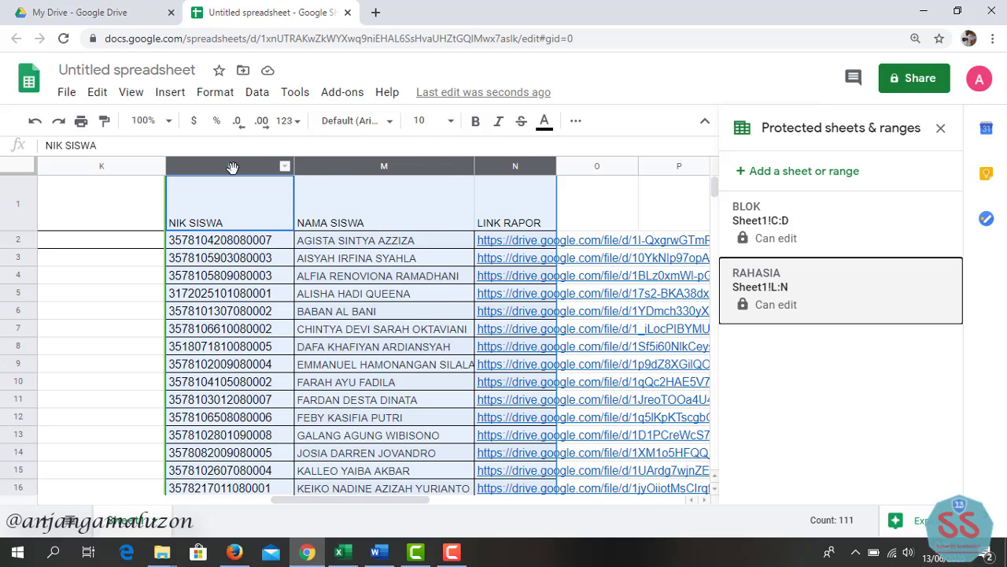
- Hide columns L–N and scroll back left to the yellow lookup area
{"action": "right_click", "coordinate": [233, 168]}
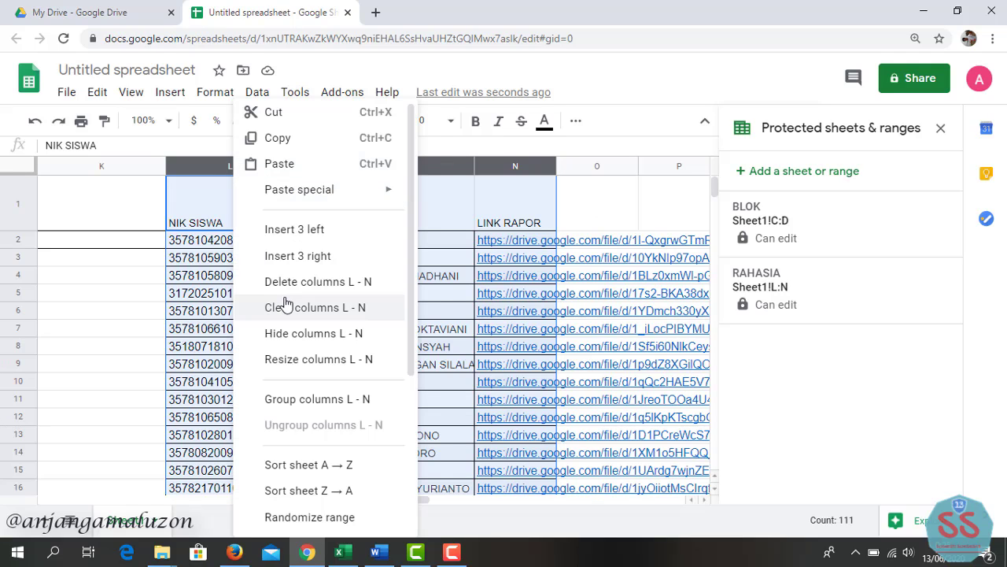
{"action": "scroll", "coordinate": [279, 302], "scroll_direction": "down", "scroll_amount": 2}
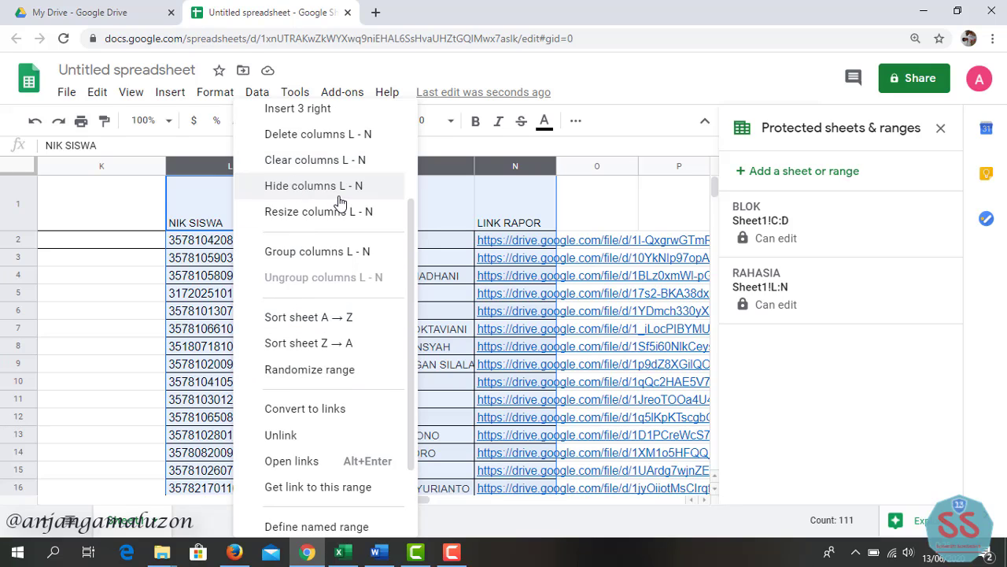
{"action": "left_click", "coordinate": [389, 197]}
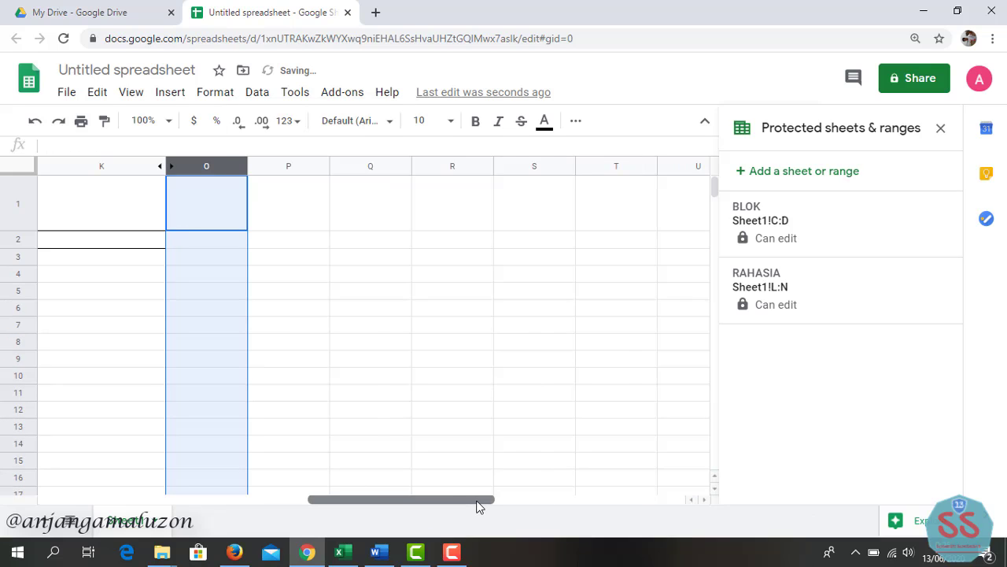
{"action": "left_click_drag", "start_coordinate": [476, 504], "coordinate": [206, 498]}
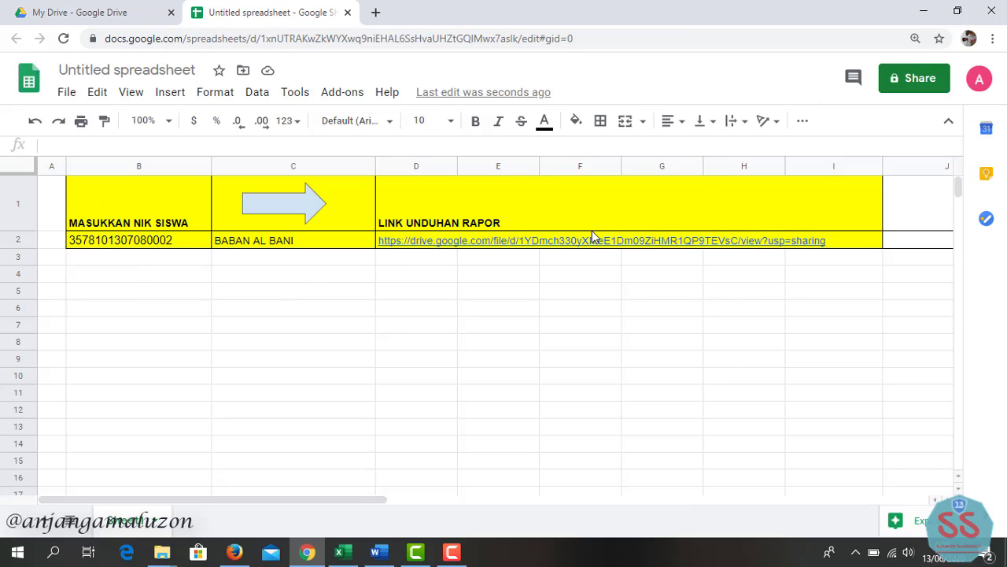
{"action": "left_click", "coordinate": [203, 241]}
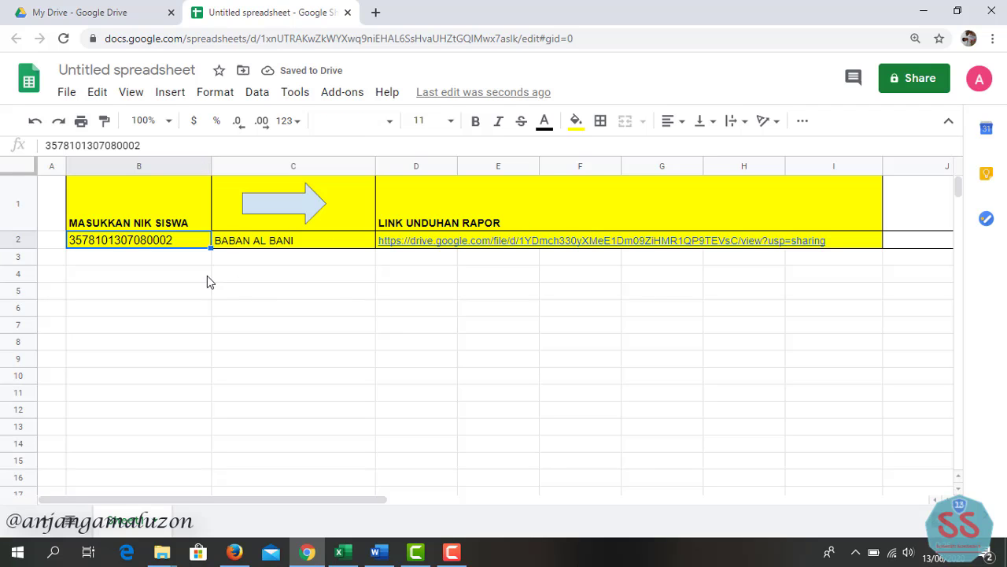
{"action": "key", "text": "Delete"}
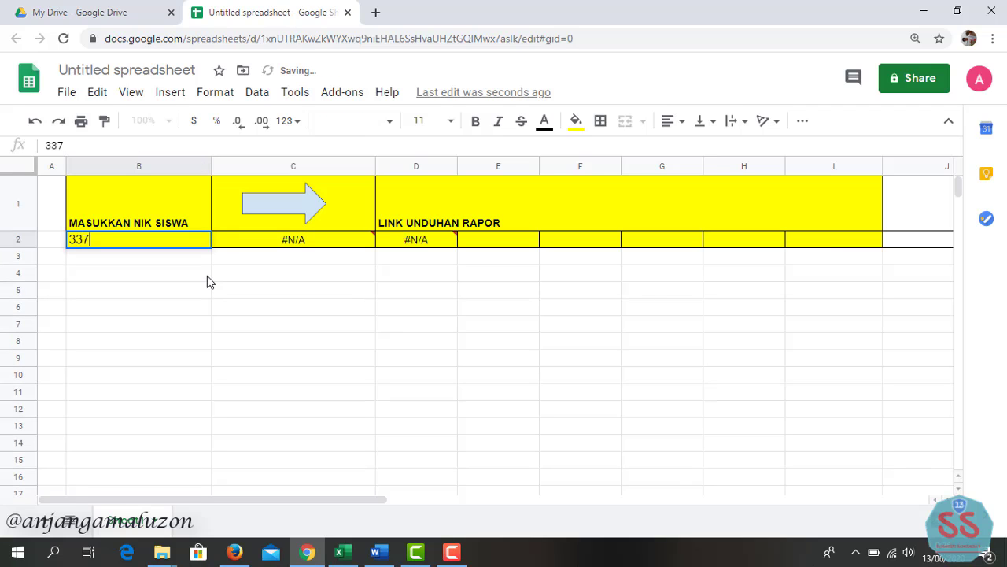
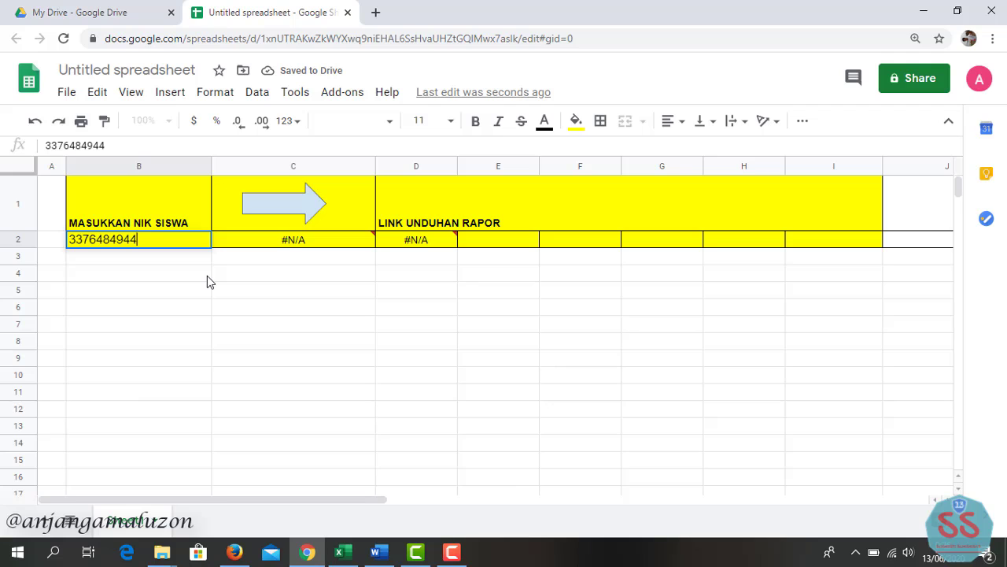
{"action": "key", "text": "Return"}
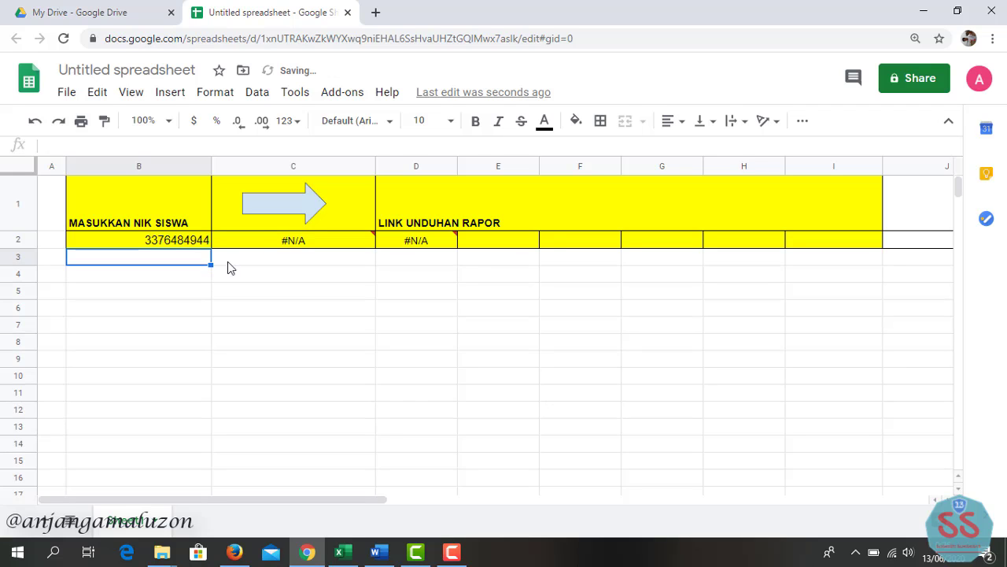
{"action": "left_click", "coordinate": [262, 242]}
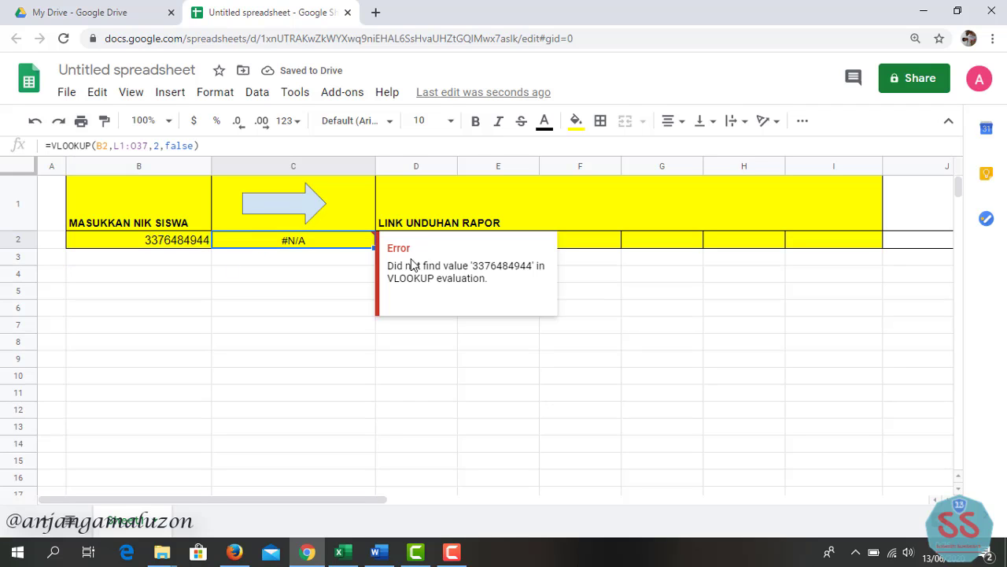
{"action": "left_click", "coordinate": [184, 238]}
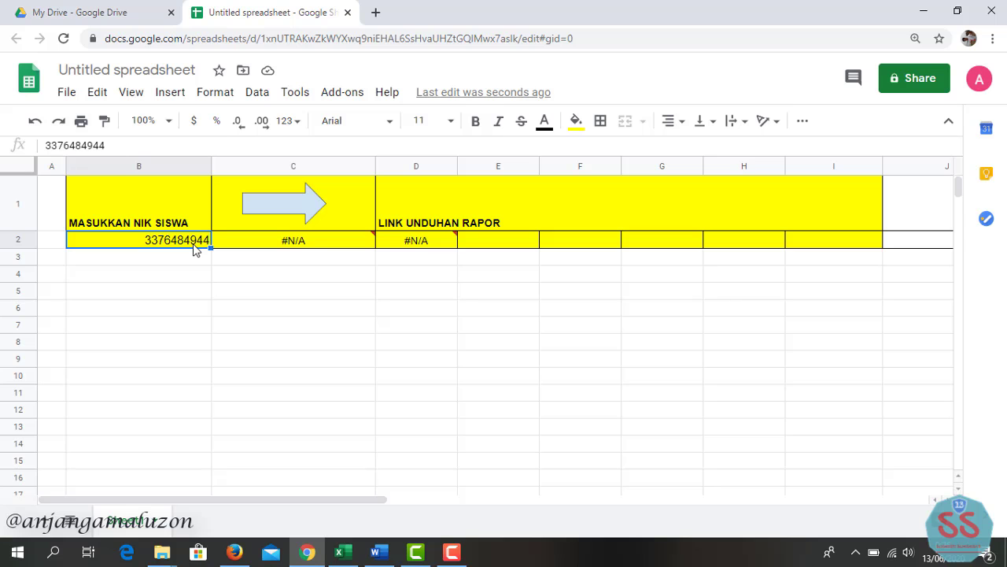
- Copy a student's NIK from Excel cell B33 and paste it into Sheets cell B2
{"action": "left_click", "coordinate": [339, 552]}
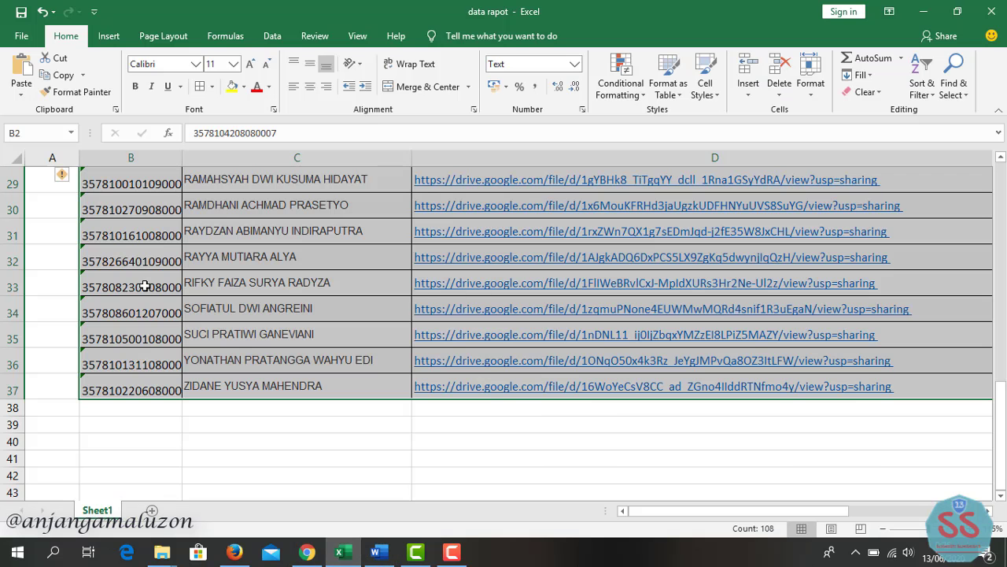
{"action": "left_click", "coordinate": [145, 287]}
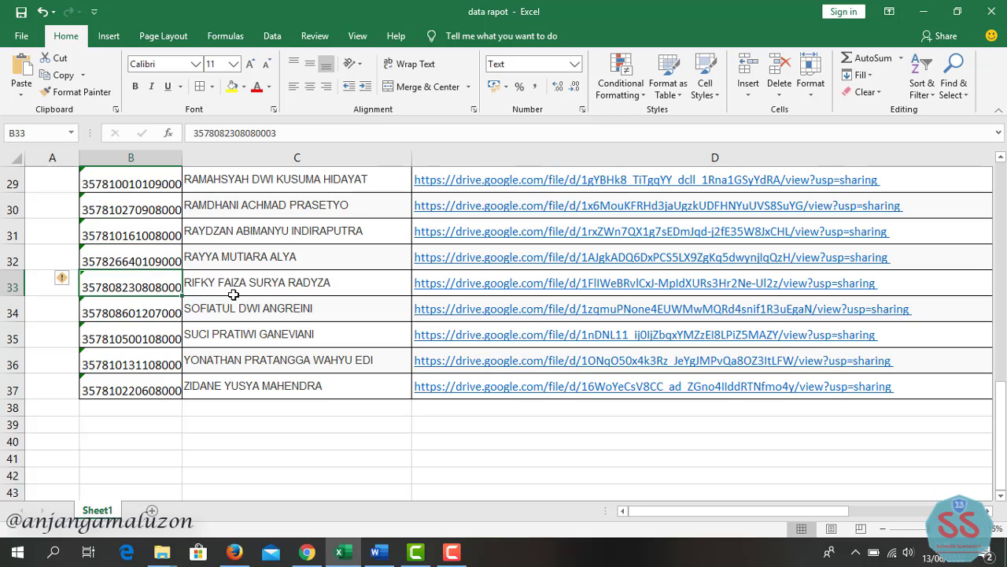
{"action": "key", "text": "ctrl+c"}
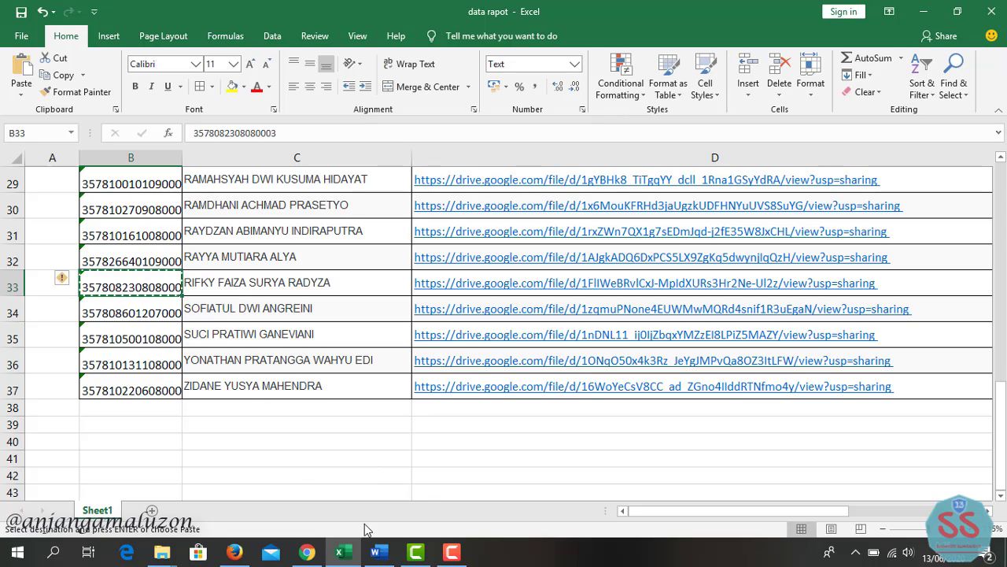
{"action": "left_click", "coordinate": [307, 552]}
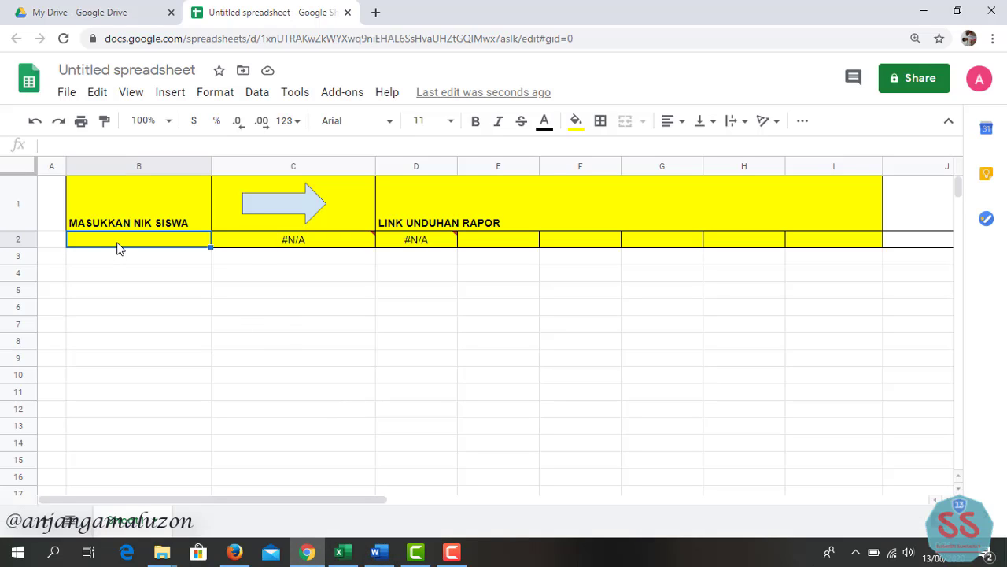
{"action": "key", "text": "ctrl+v"}
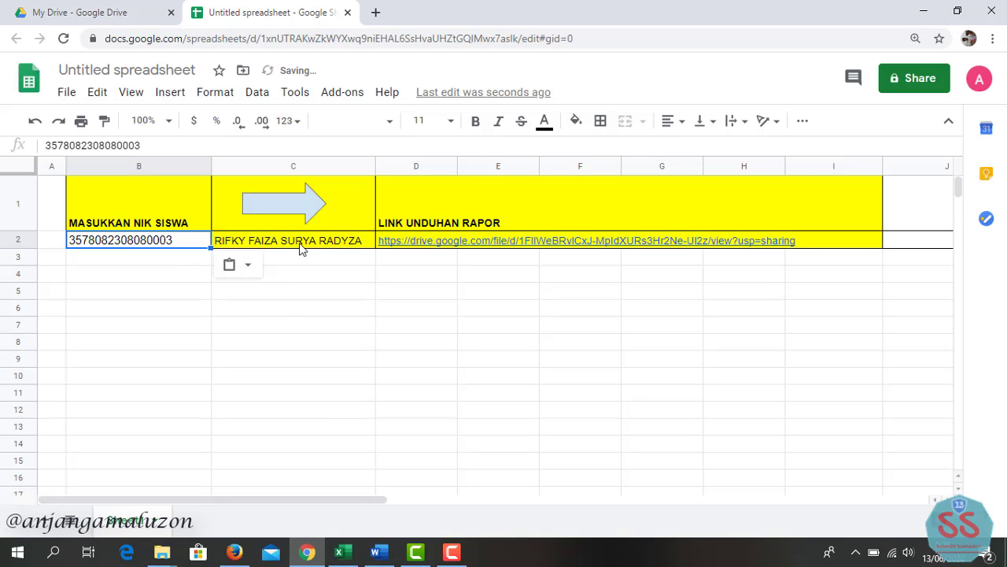
{"action": "mouse_move", "coordinate": [473, 247]}
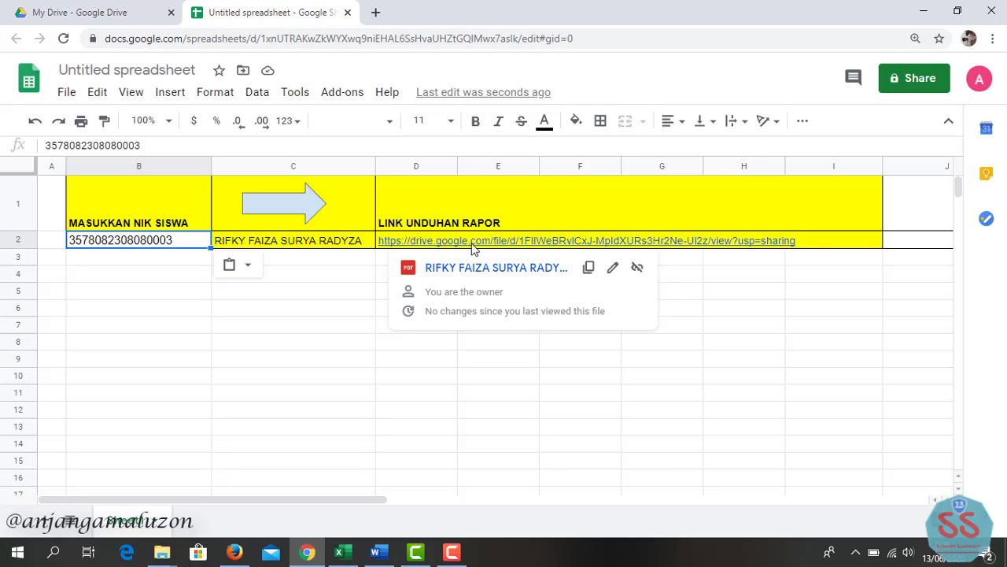
{"action": "left_click", "coordinate": [334, 278]}
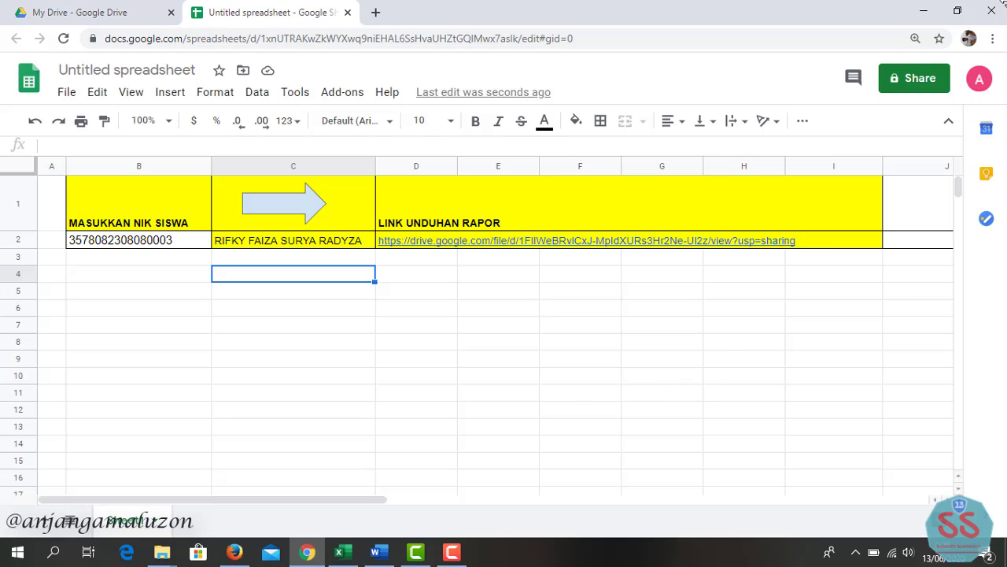
- Name the spreadsheet RAPOR KELAS VB before sharing it
{"action": "left_click", "coordinate": [892, 75]}
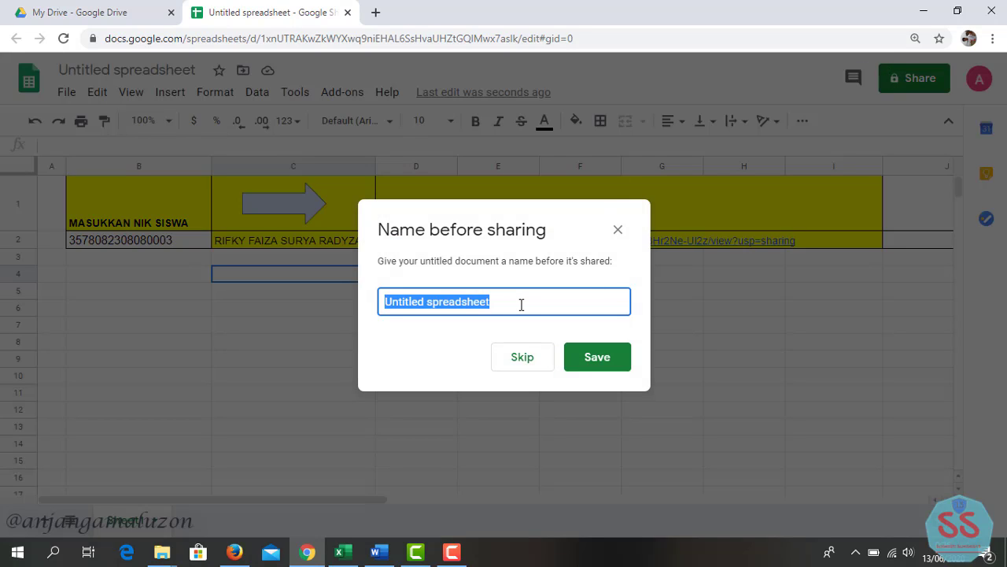
{"action": "type", "text": "RAPOR KELAS"}
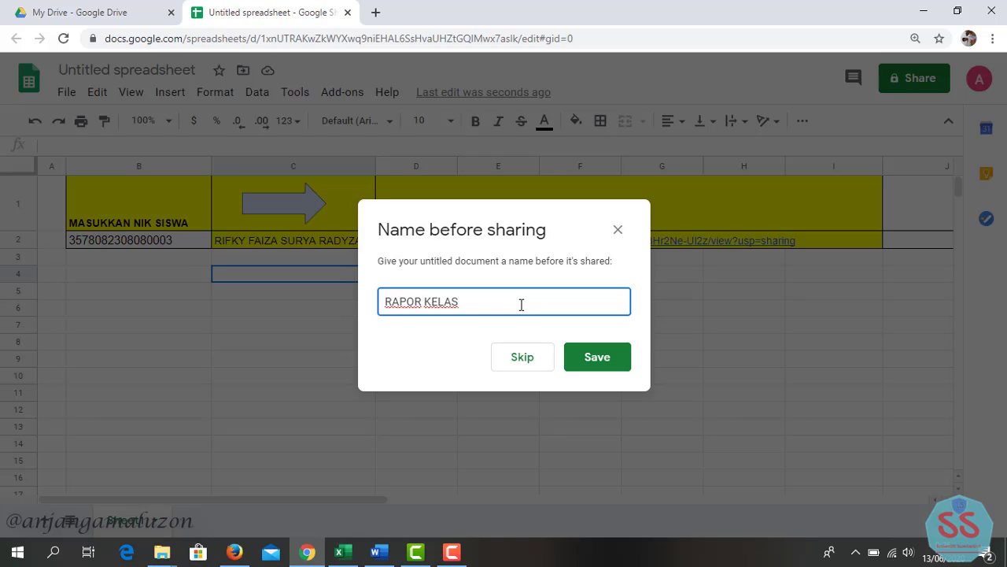
{"action": "type", "text": "VB"}
{"action": "left_click", "coordinate": [577, 356]}
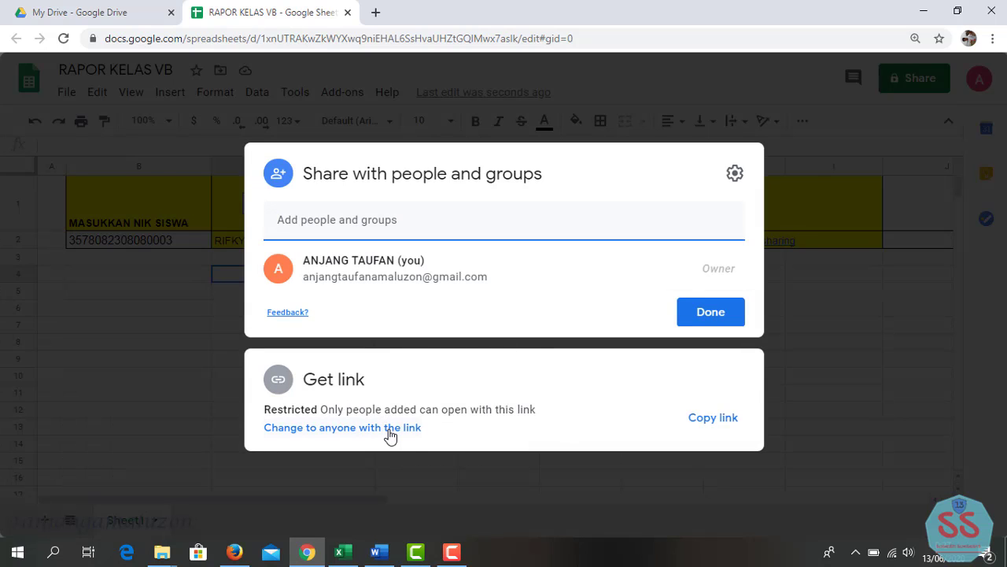
- Give anyone with the link Editor access and copy the share link
{"action": "left_click", "coordinate": [388, 429]}
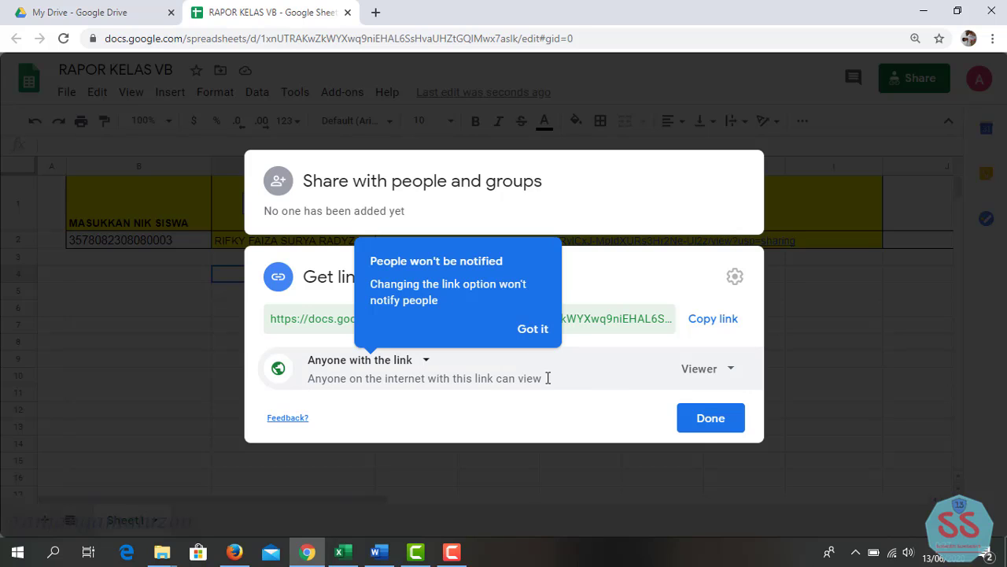
{"action": "left_click", "coordinate": [730, 370]}
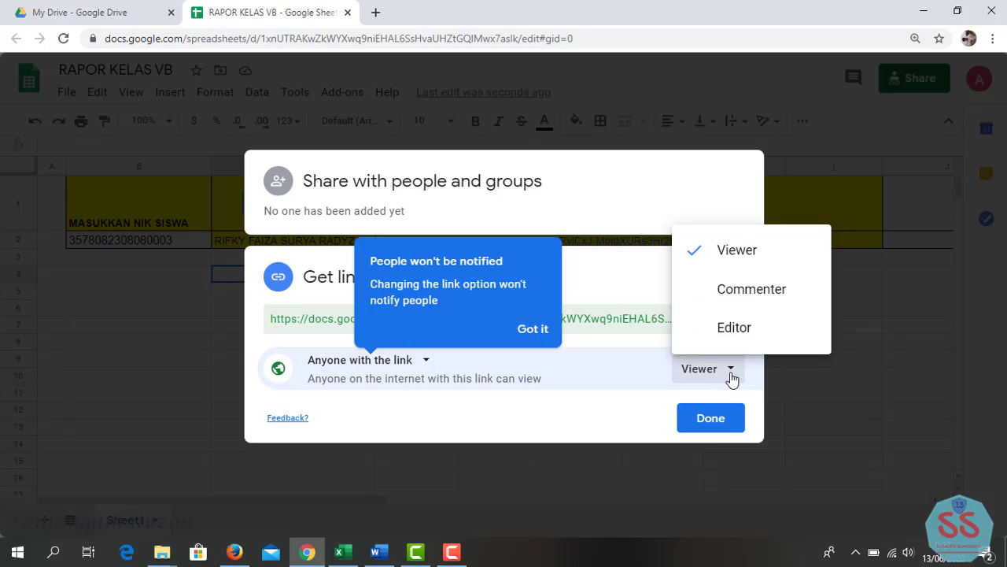
{"action": "left_click", "coordinate": [734, 331]}
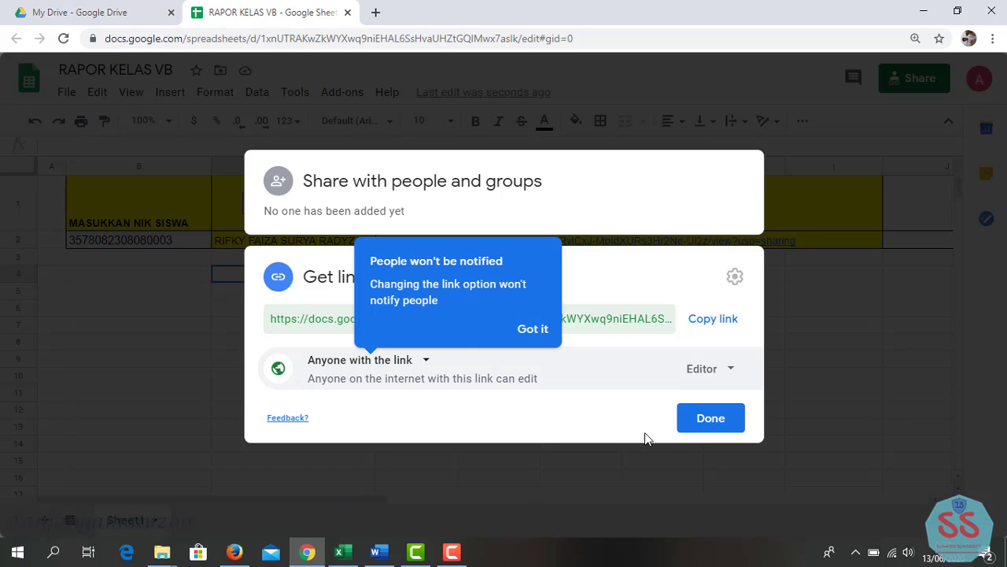
{"action": "left_click", "coordinate": [718, 326]}
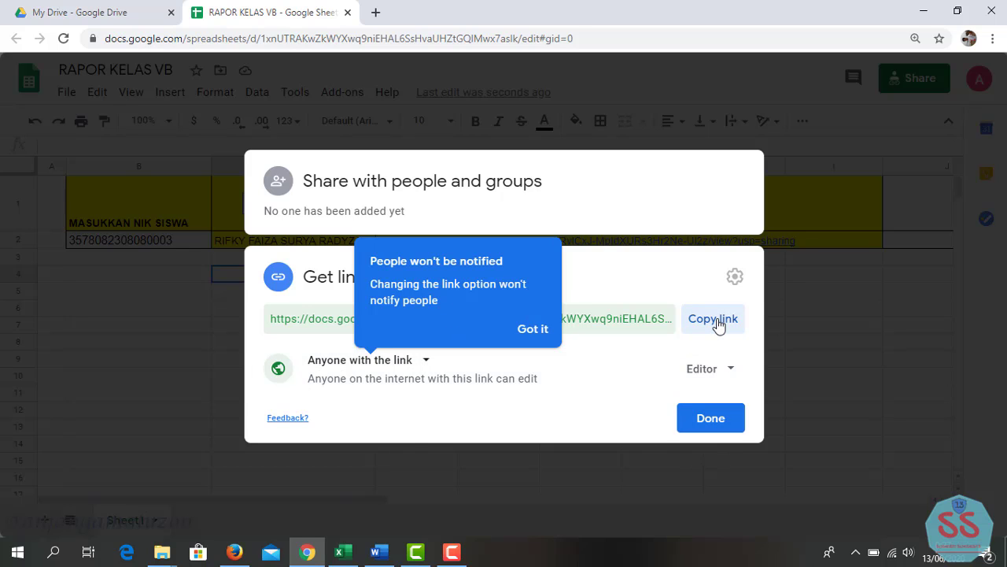
{"action": "left_click", "coordinate": [716, 425]}
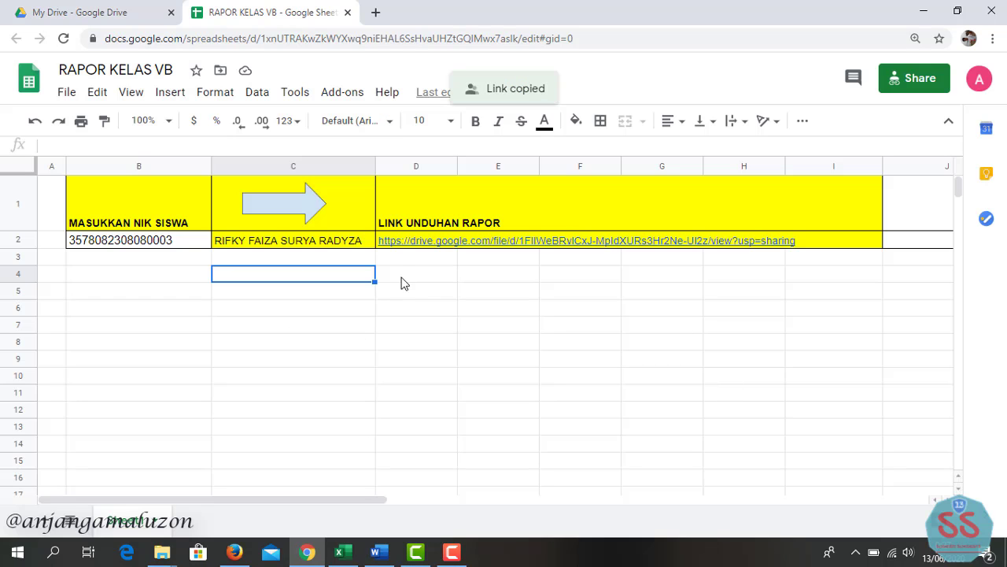
- Create a new Google Sites site from Google Drive's New > More menu
{"action": "left_click", "coordinate": [125, 11]}
{"action": "left_click", "coordinate": [110, 79]}
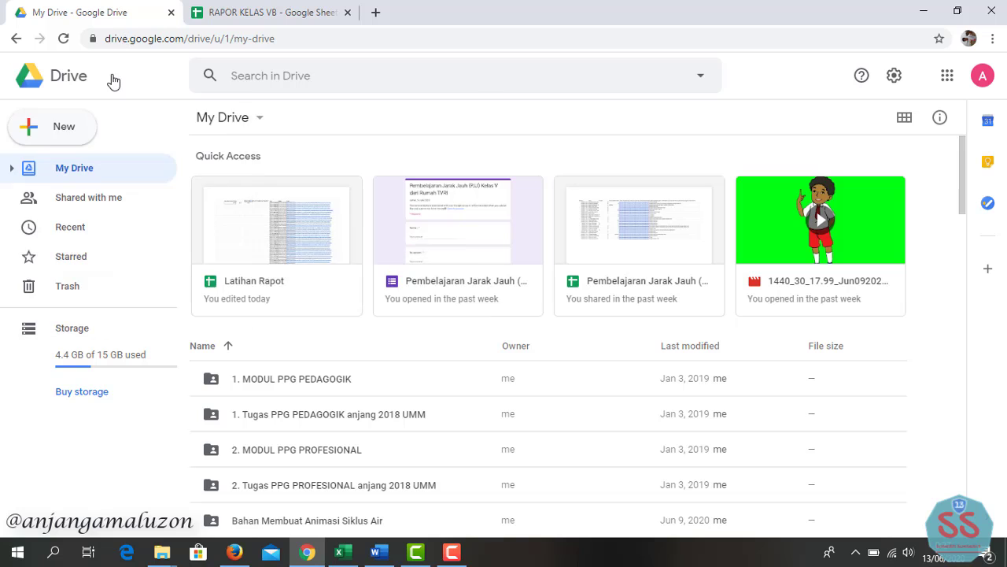
{"action": "left_click", "coordinate": [71, 140]}
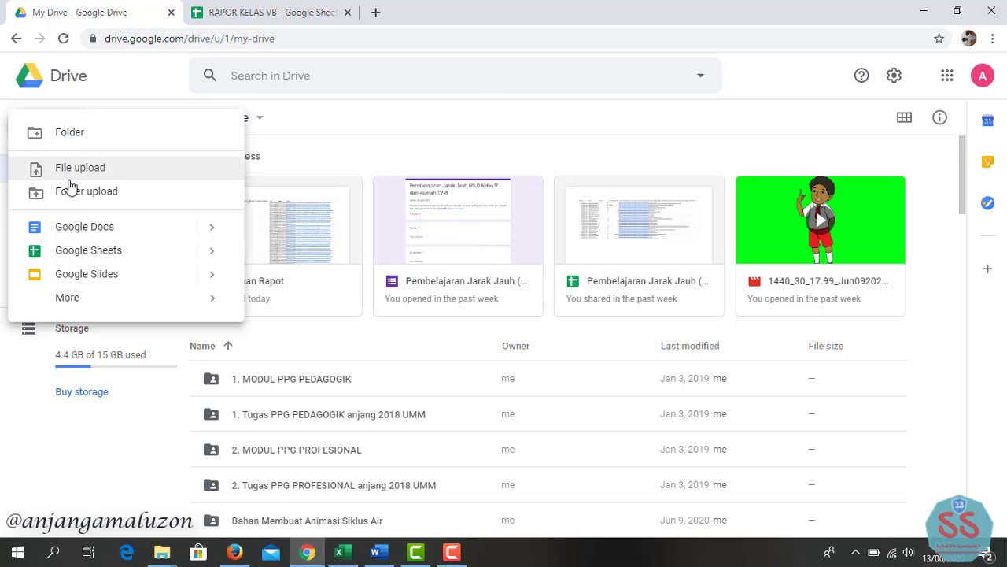
{"action": "left_click", "coordinate": [96, 90]}
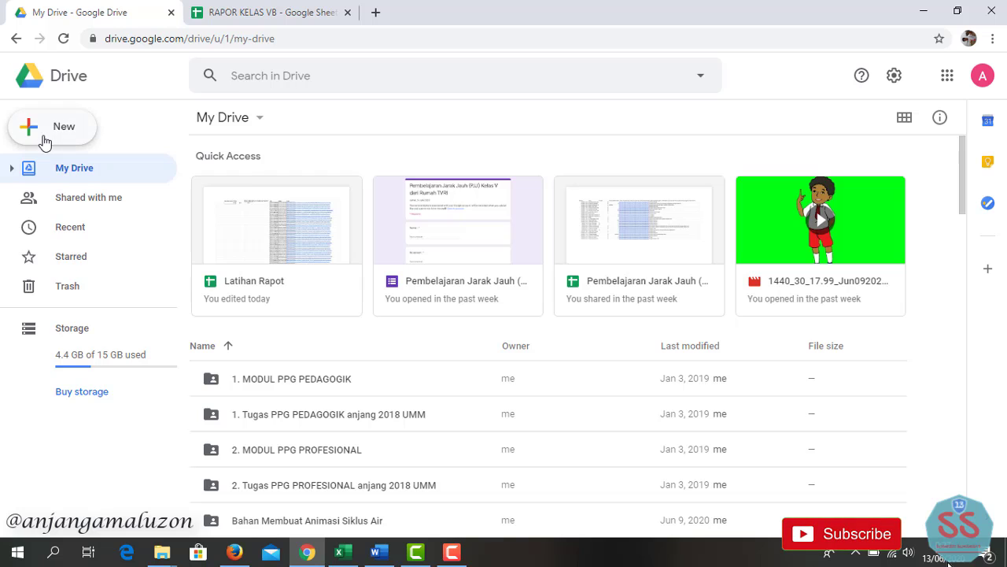
{"action": "left_click", "coordinate": [45, 141]}
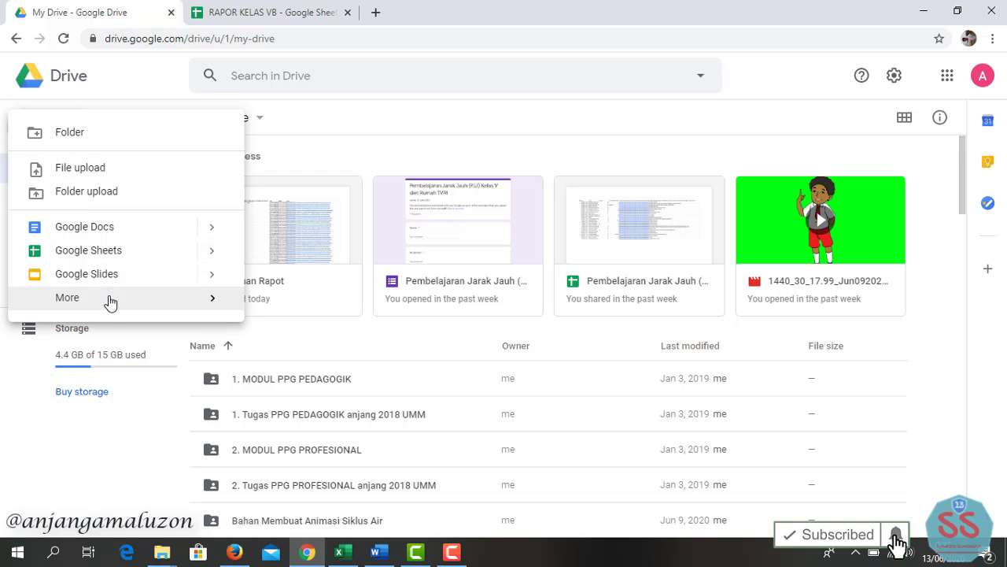
{"action": "mouse_move", "coordinate": [133, 303]}
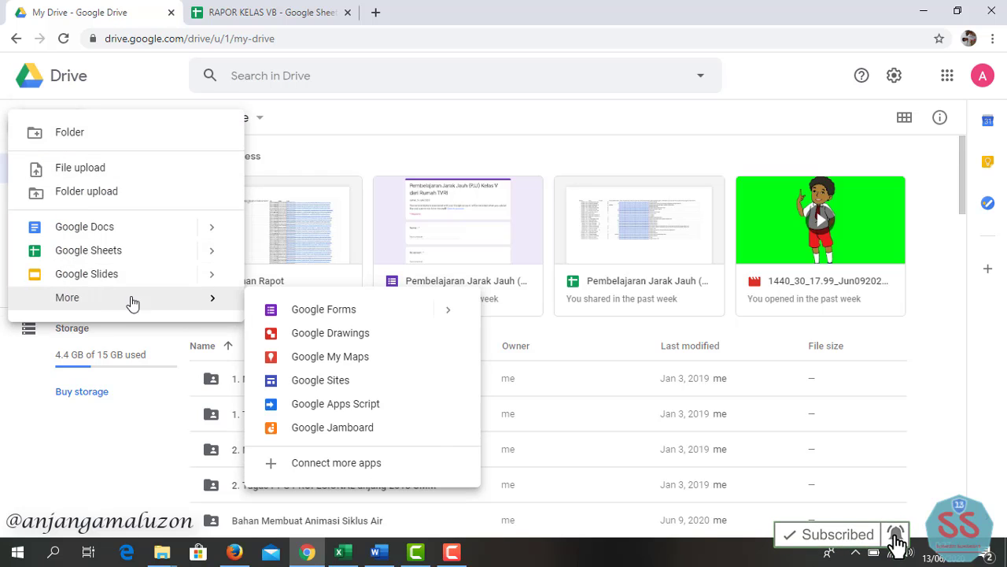
{"action": "left_click", "coordinate": [344, 381]}
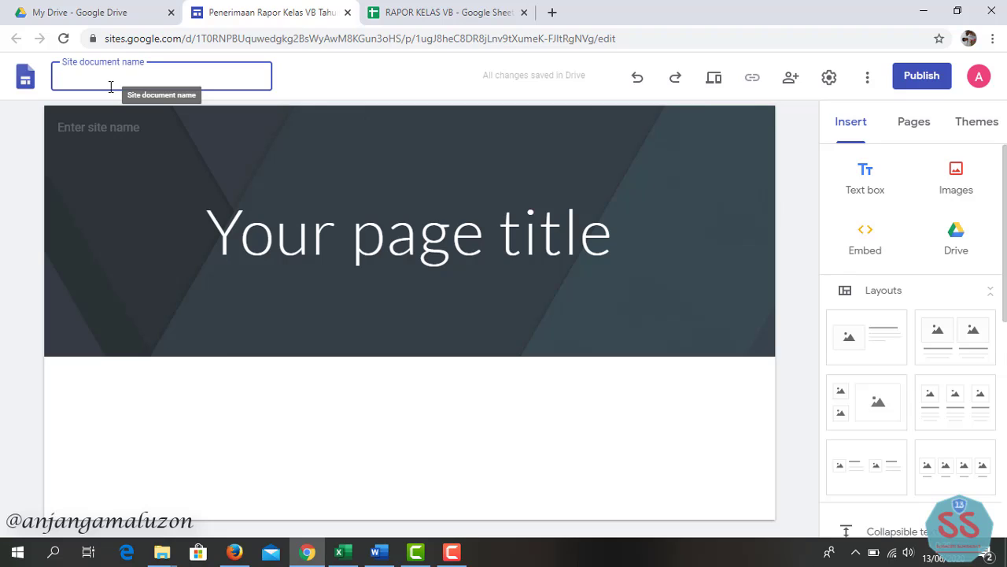
- Enter 'Penerimaan Rapor Kelas VB Tahun 2020-2021' as file name and 'Dinas Pendidikan Kota Surabaya' as site name
{"action": "type", "text": "Pener"}
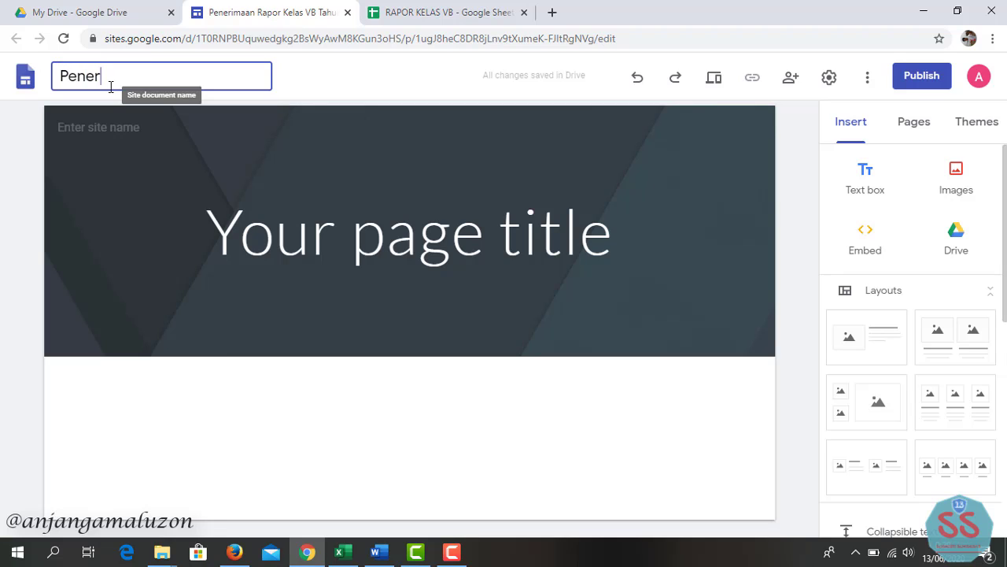
{"action": "type", "text": "imaan Rapor Kelas"}
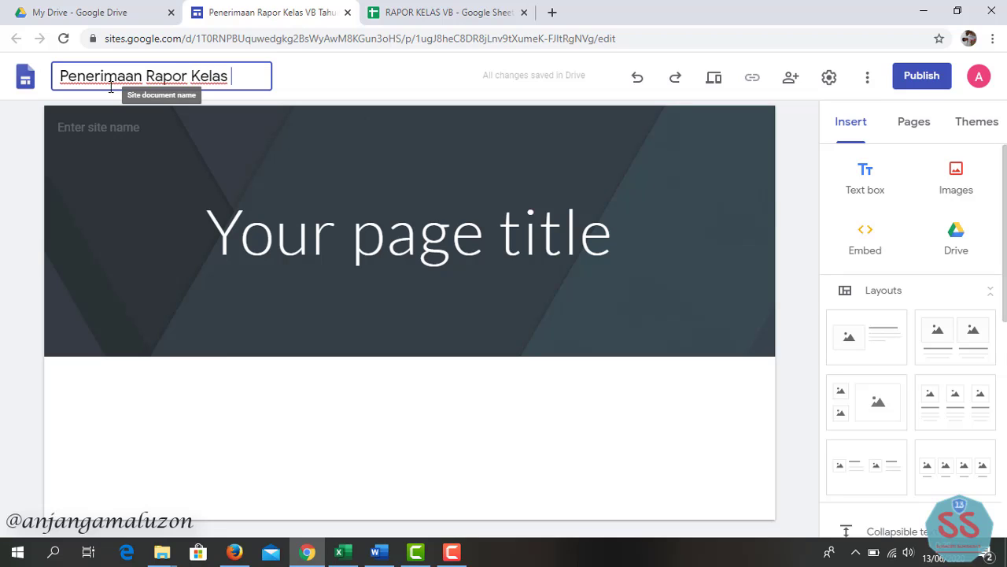
{"action": "type", "text": " VB Tahu"}
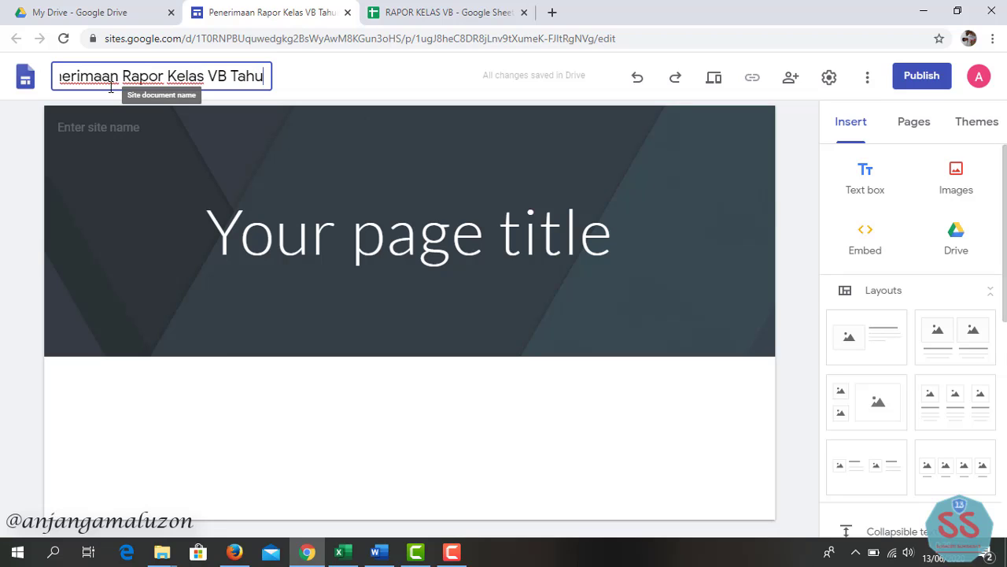
{"action": "type", "text": "n 2020-2021"}
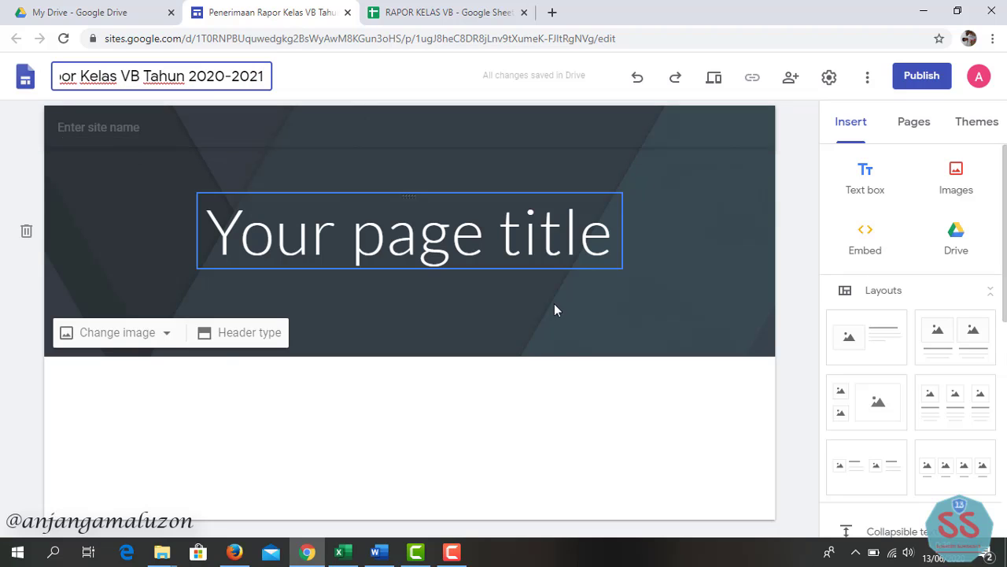
{"action": "key", "text": "Return"}
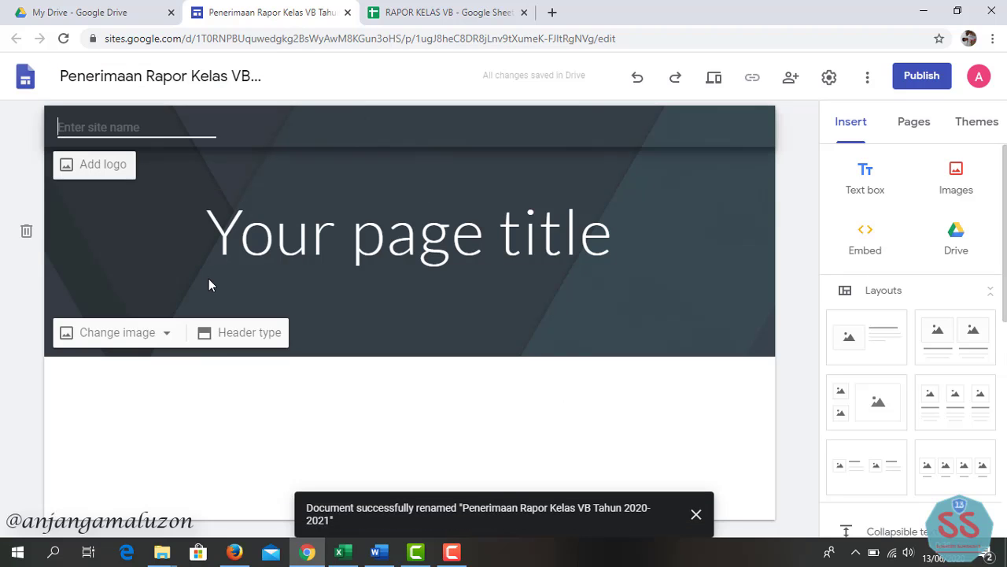
{"action": "type", "text": "Dinas P"}
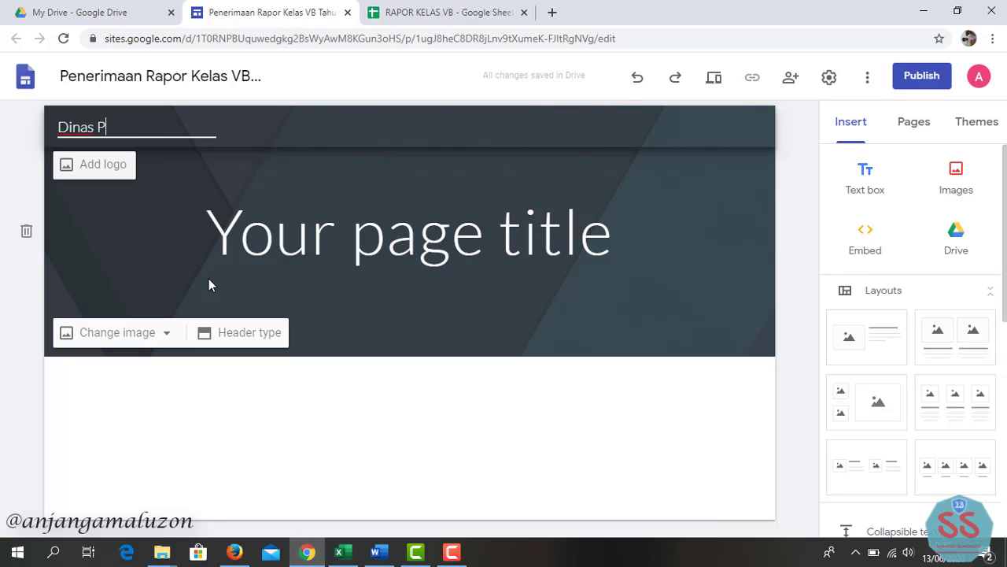
{"action": "type", "text": "endidikan K"}
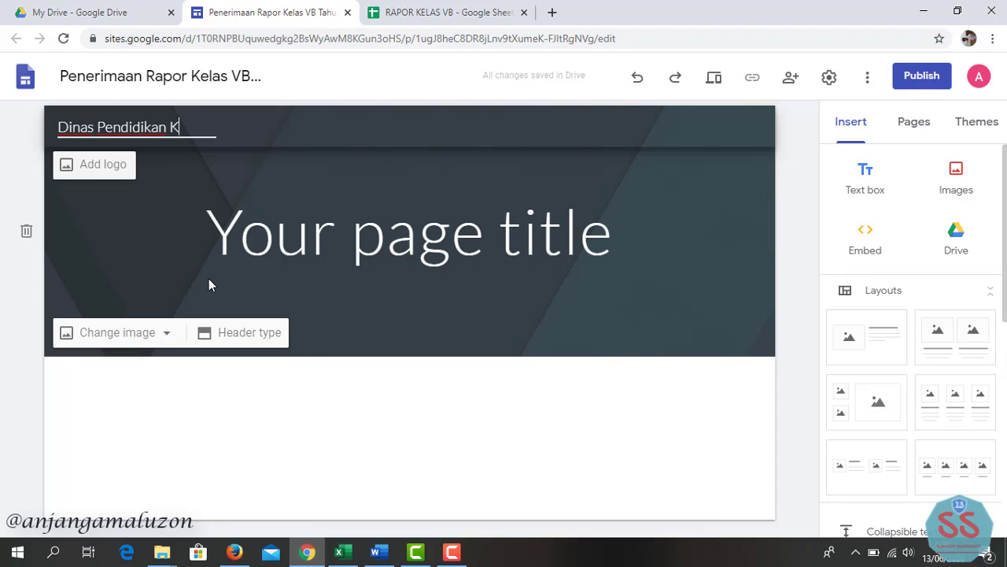
{"action": "type", "text": "ota Surabaya"}
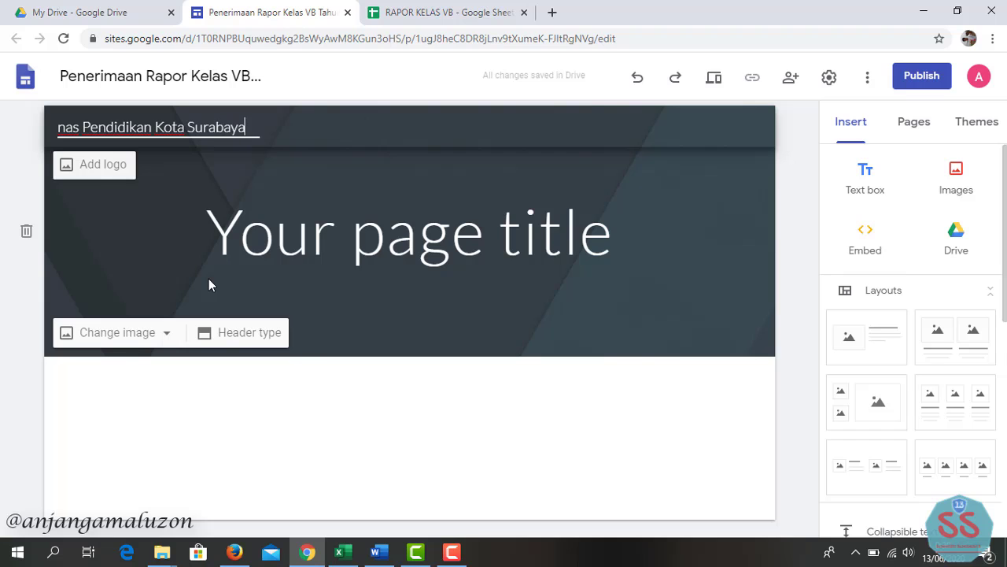
{"action": "left_click", "coordinate": [93, 166]}
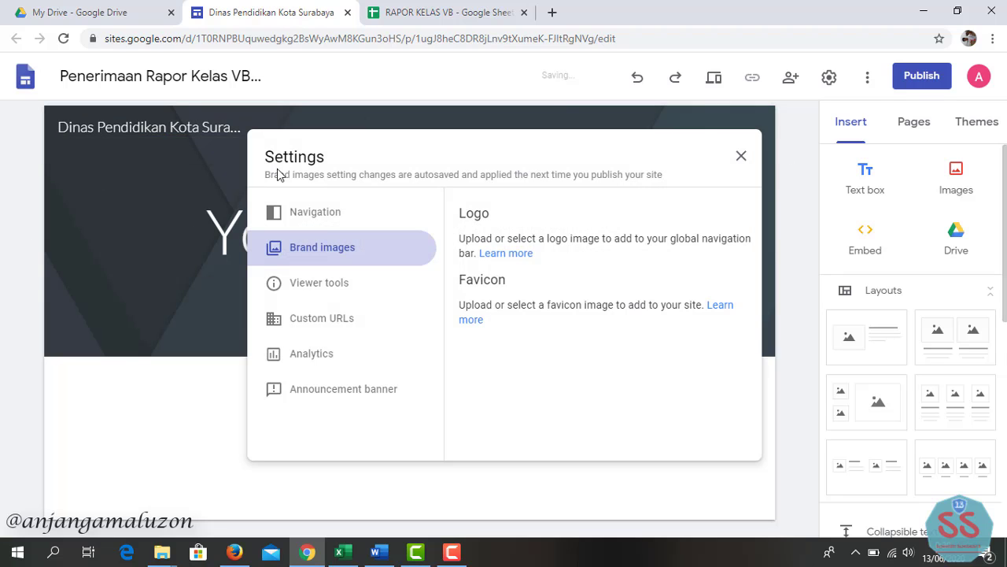
- Upload 'logo surabaya' from the tutorial rapot google sites folder as the site logo
{"action": "left_click", "coordinate": [498, 289]}
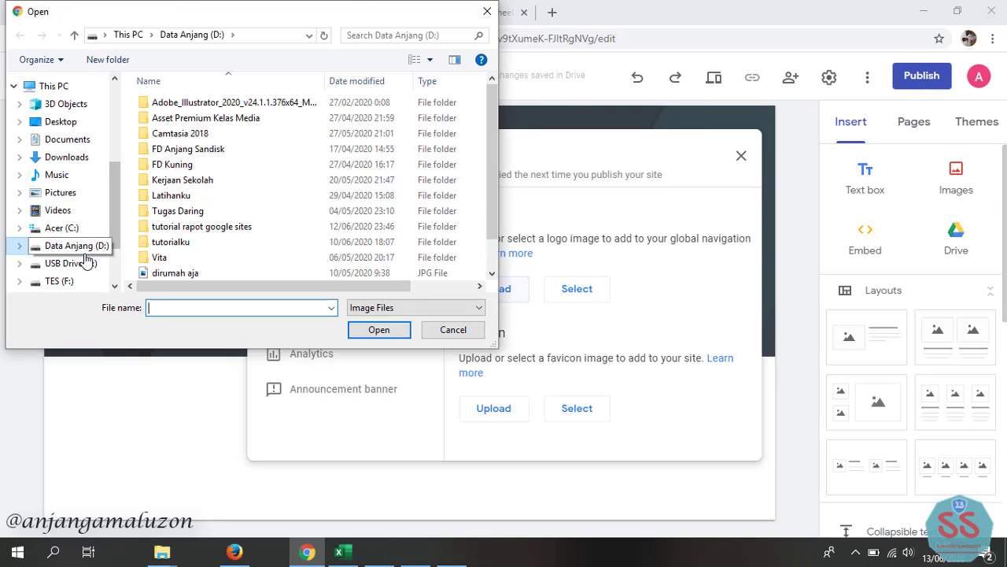
{"action": "double_click", "coordinate": [201, 226]}
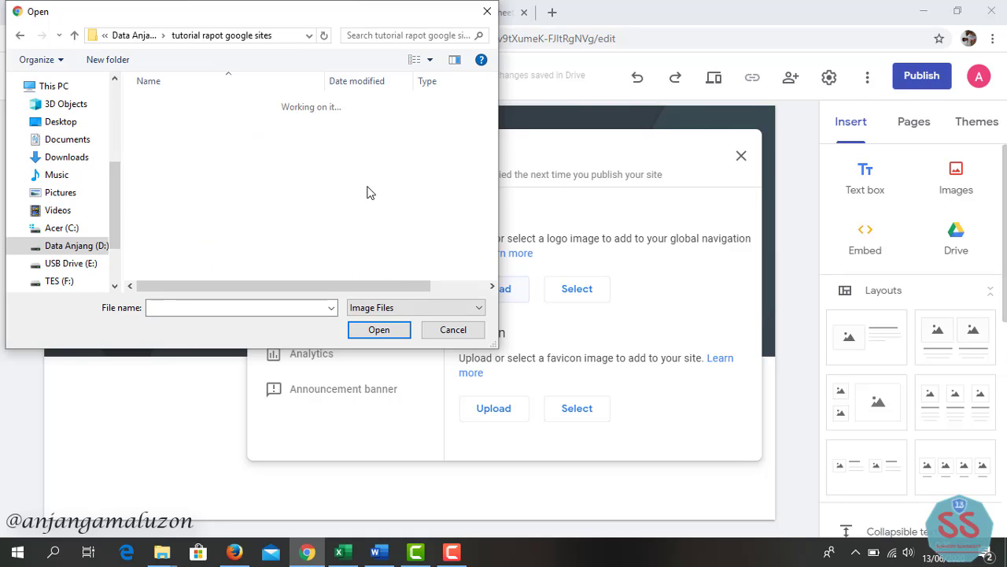
{"action": "left_click", "coordinate": [207, 111]}
{"action": "left_click", "coordinate": [376, 329]}
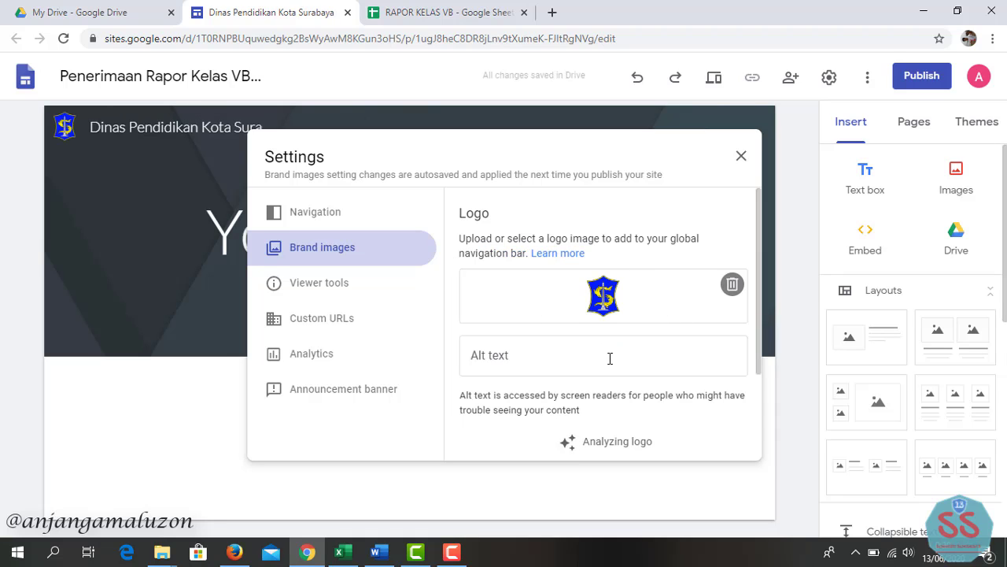
- Retitle the page 'Penerimaan Rapor Kelas VB SDN Pacarkeling V/186' and style it as a Heading
{"action": "left_click", "coordinate": [149, 179]}
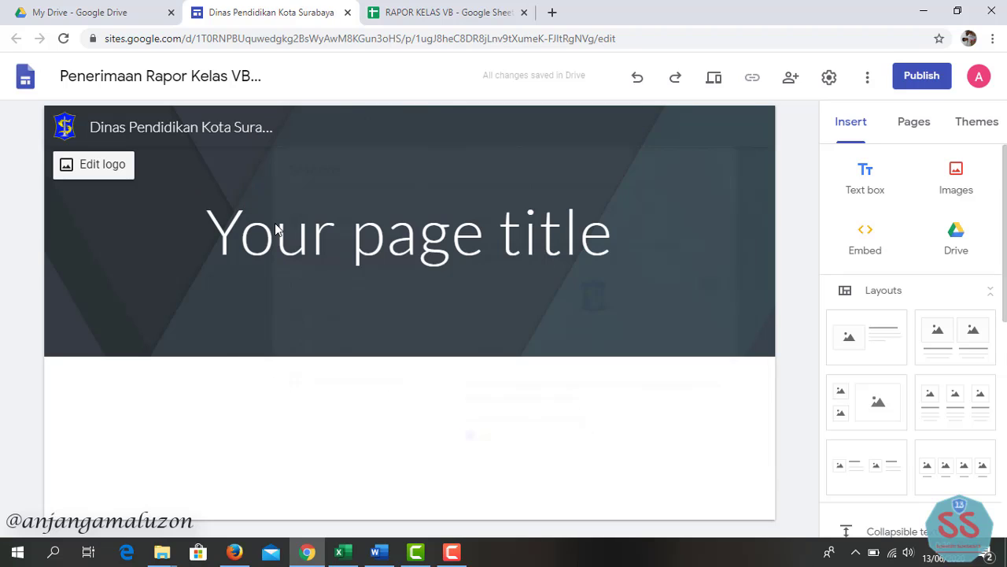
{"action": "left_click", "coordinate": [341, 233]}
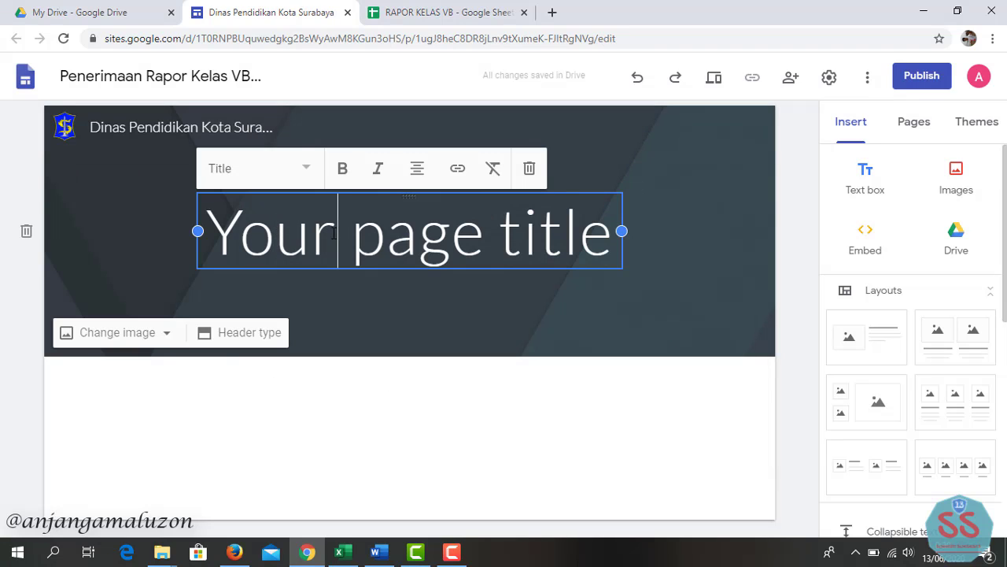
{"action": "triple_click", "coordinate": [333, 233]}
{"action": "type", "text": "Pe"}
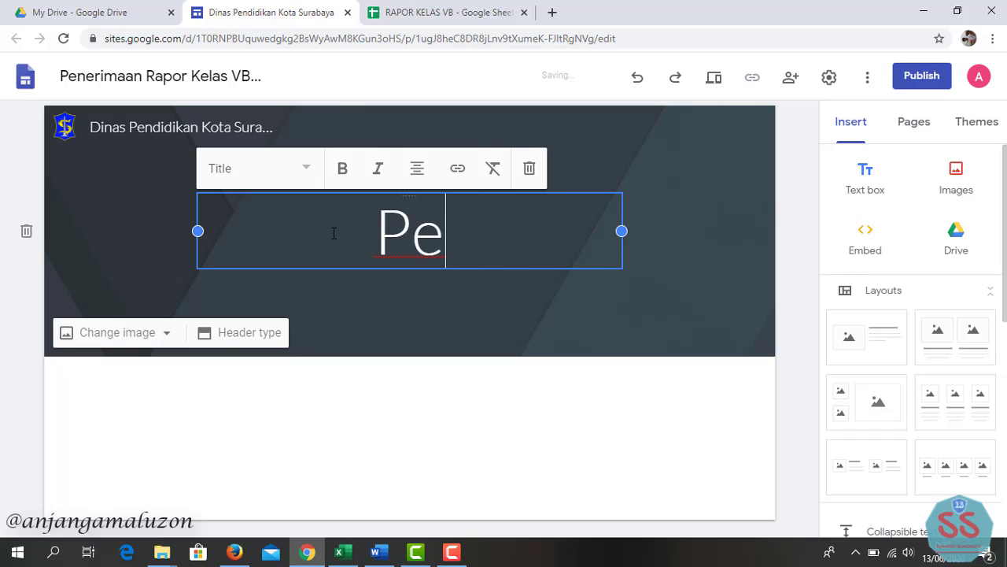
{"action": "type", "text": "nerimaan "}
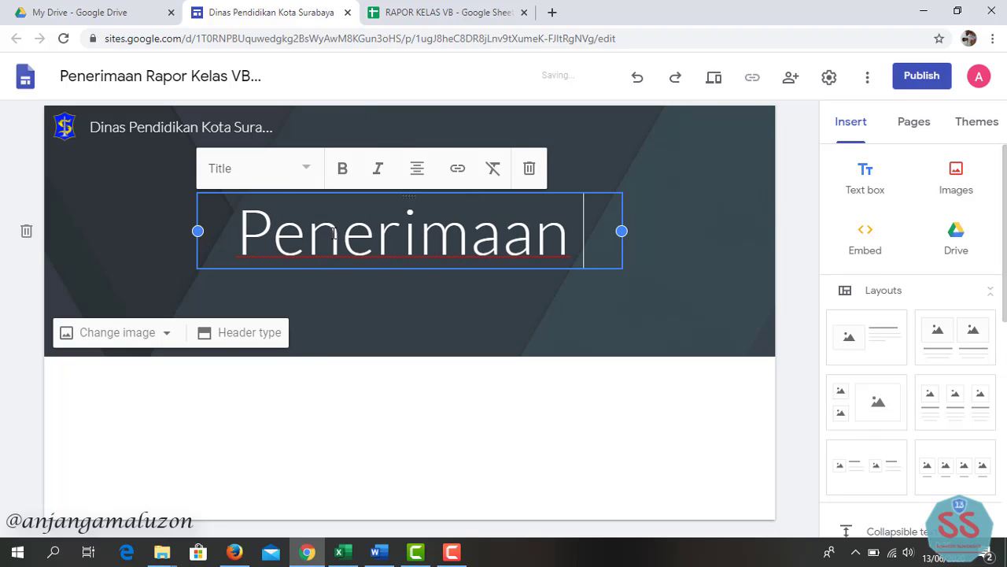
{"action": "type", "text": "Rapor Kelas VB "}
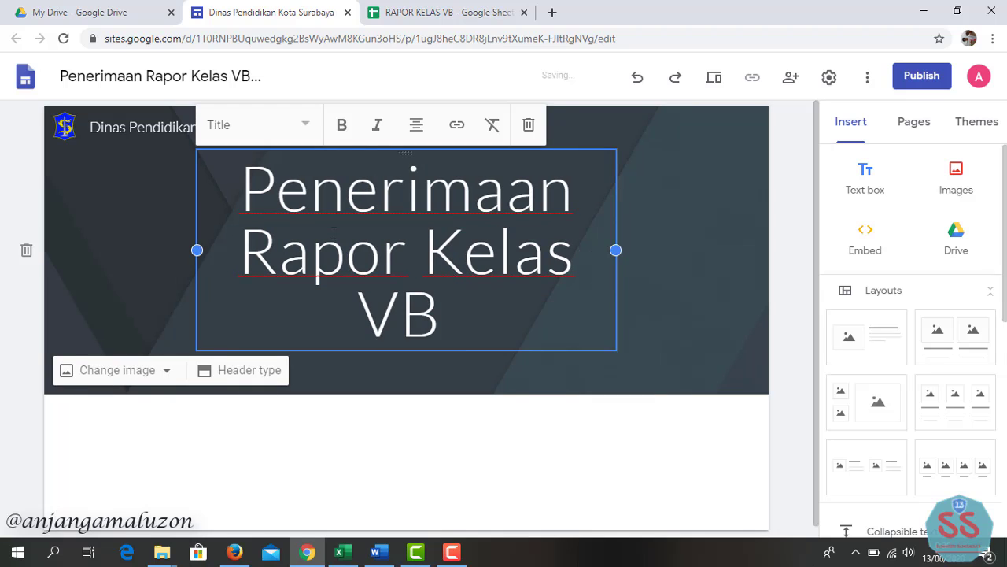
{"action": "type", "text": "SDN Paca"}
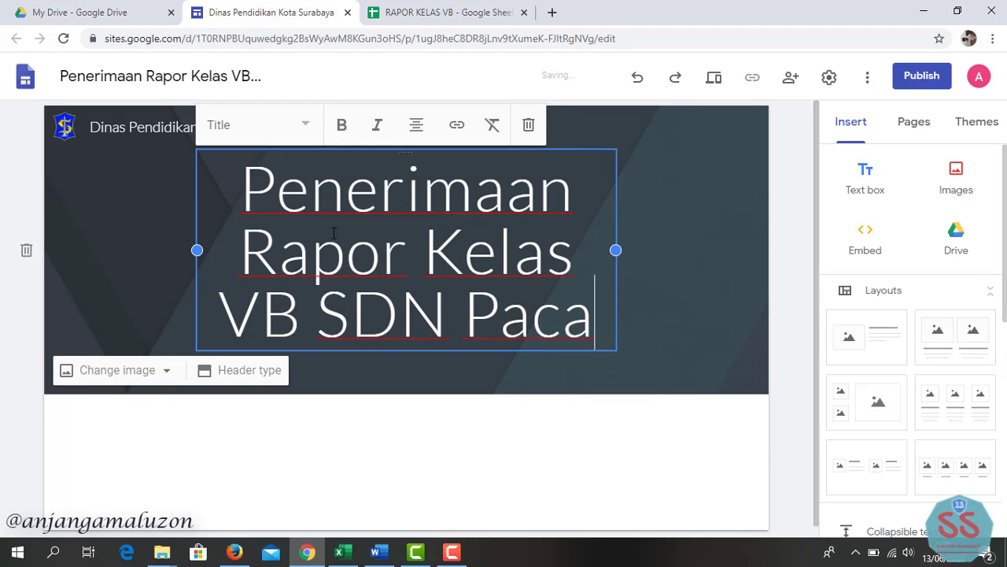
{"action": "type", "text": "rkeling"}
{"action": "type", "text": "V/186"}
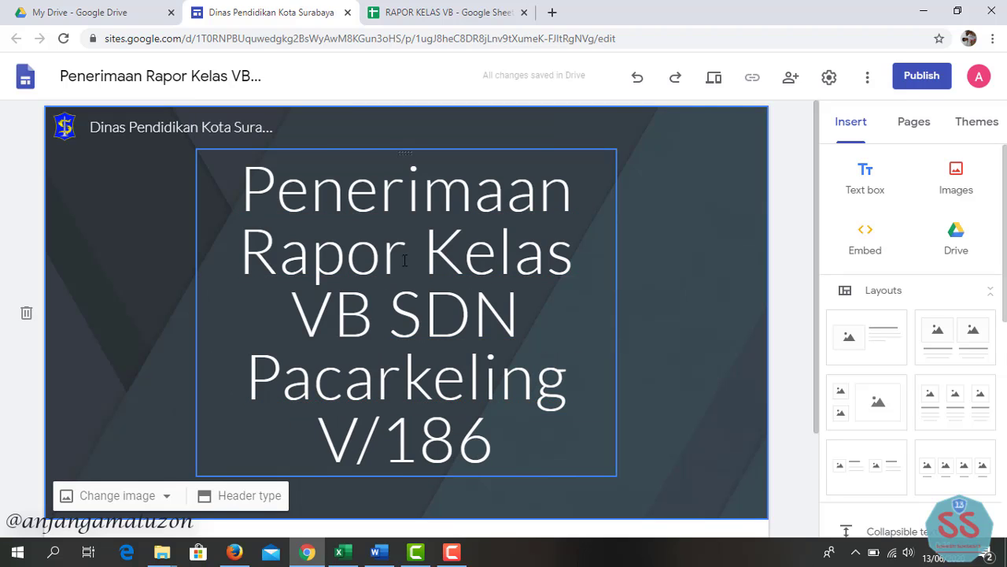
{"action": "left_click", "coordinate": [343, 218]}
{"action": "left_click", "coordinate": [303, 128]}
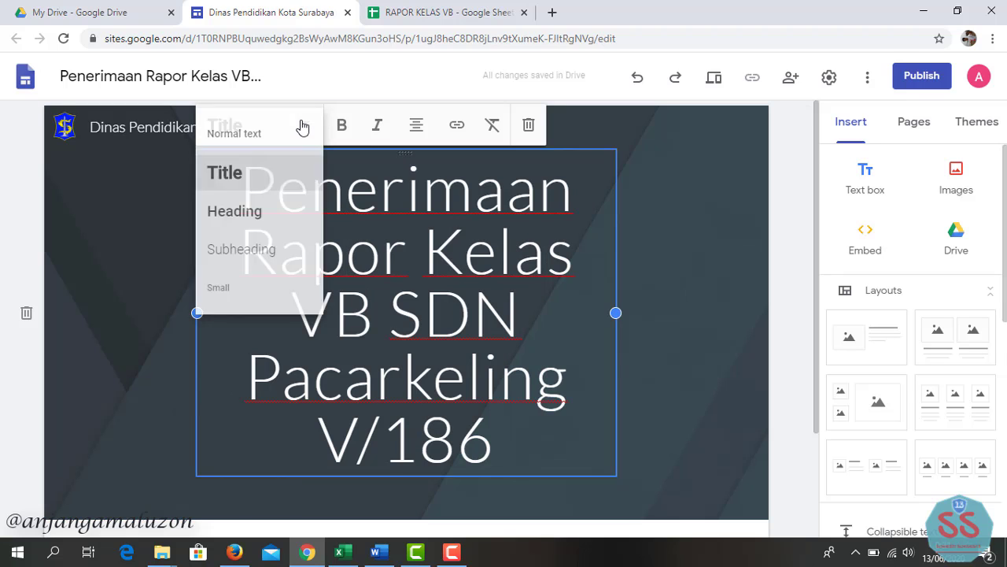
{"action": "left_click", "coordinate": [257, 222]}
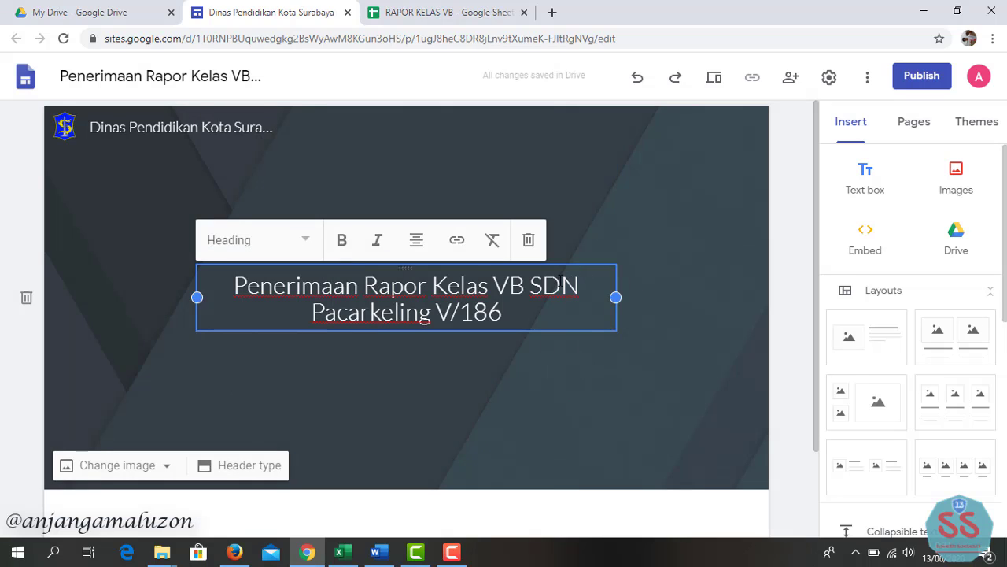
{"action": "left_click", "coordinate": [638, 249]}
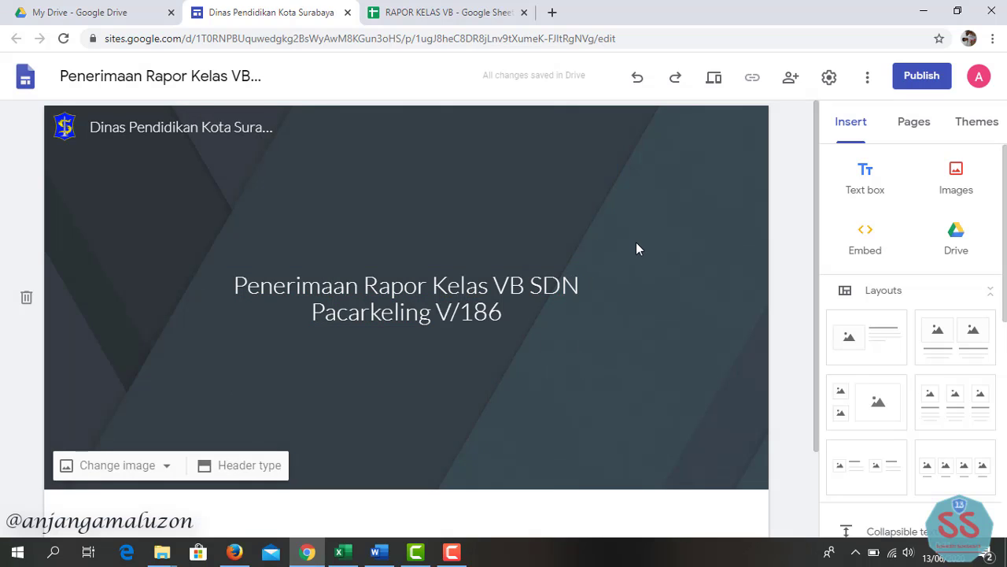
- Add a centred 'Tahun Pelajaran 2020-2021' line below the title
{"action": "left_click", "coordinate": [539, 300]}
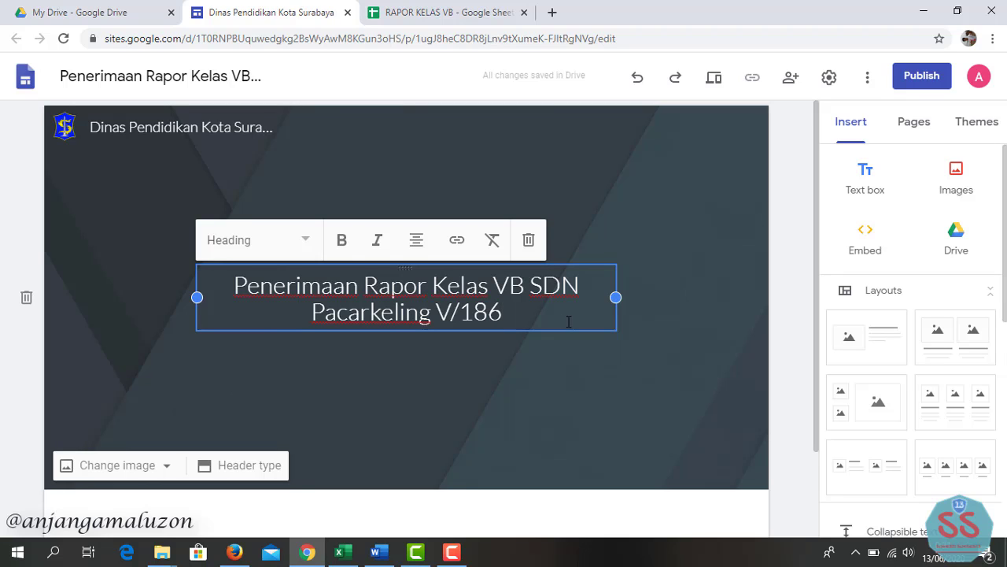
{"action": "key", "text": "Return"}
{"action": "type", "text": "Tah"}
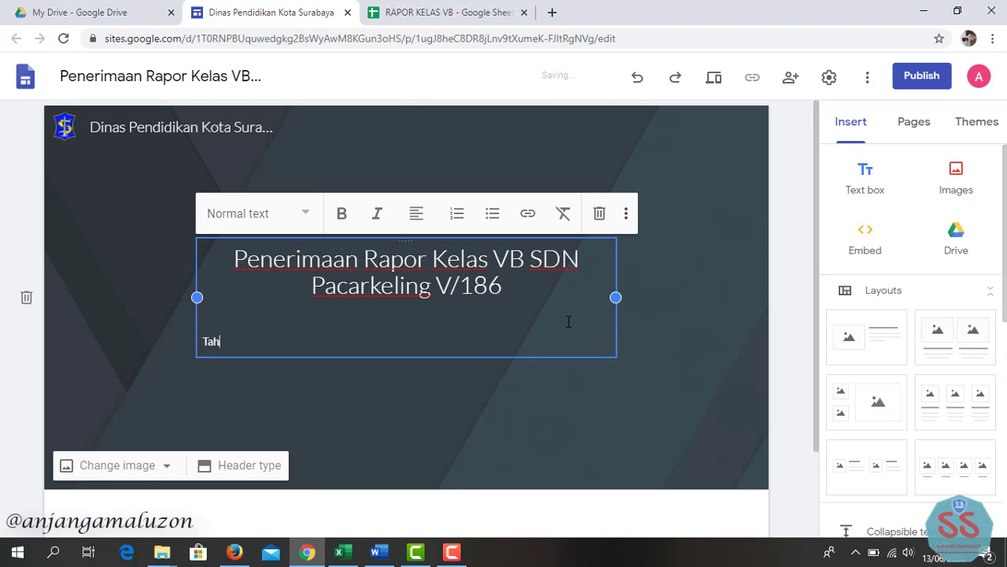
{"action": "type", "text": "un Pelajaran 20"}
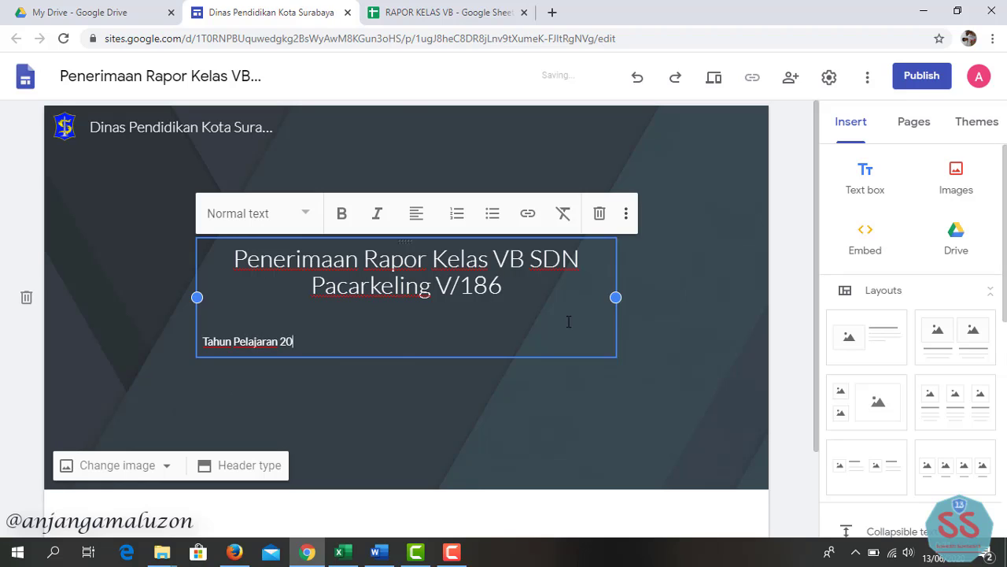
{"action": "type", "text": "20-2021"}
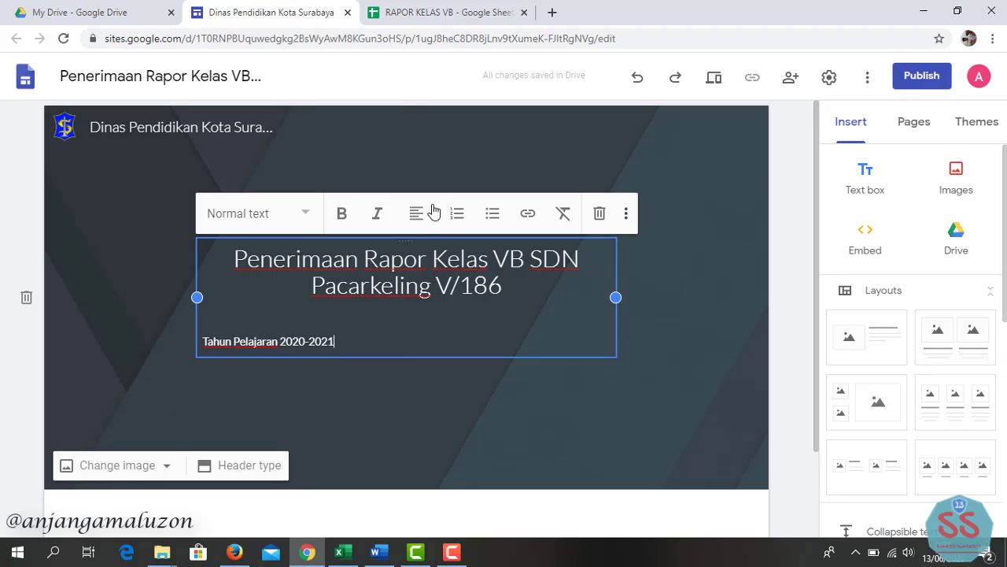
{"action": "left_click", "coordinate": [421, 214]}
{"action": "left_click", "coordinate": [431, 276]}
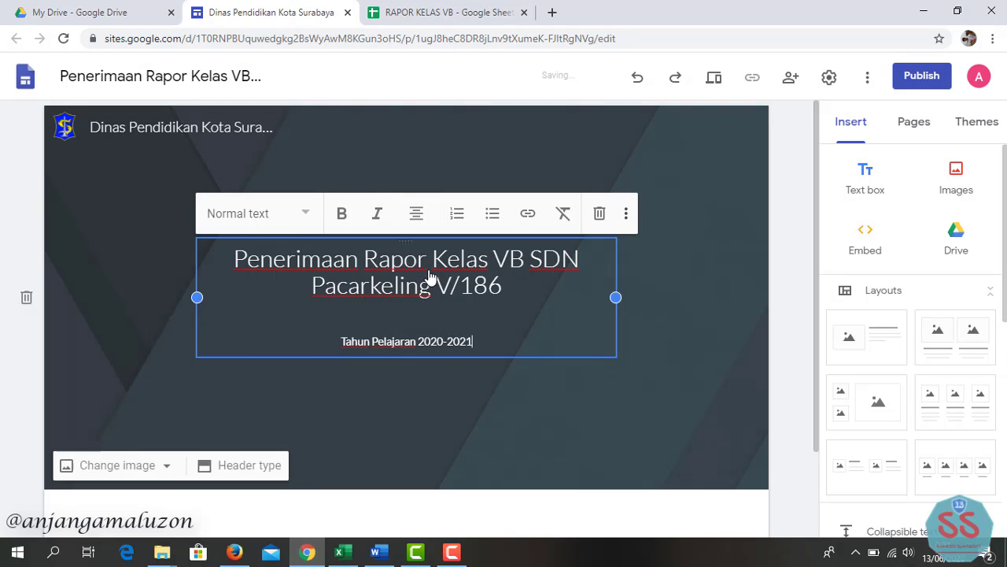
{"action": "left_click", "coordinate": [169, 467]}
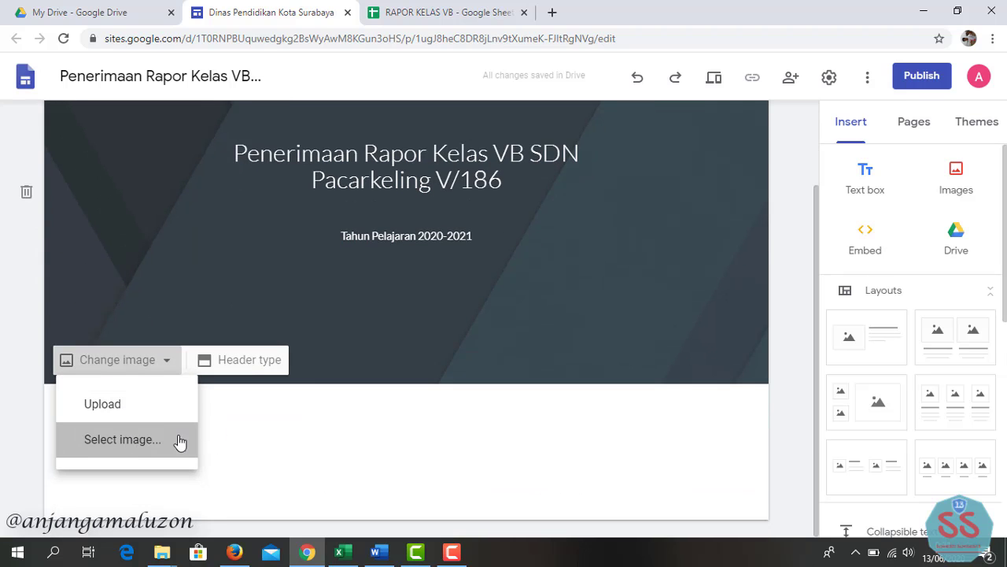
- Replace the header background with the 'graduation' search photo of graduates throwing their caps
{"action": "left_click", "coordinate": [180, 441]}
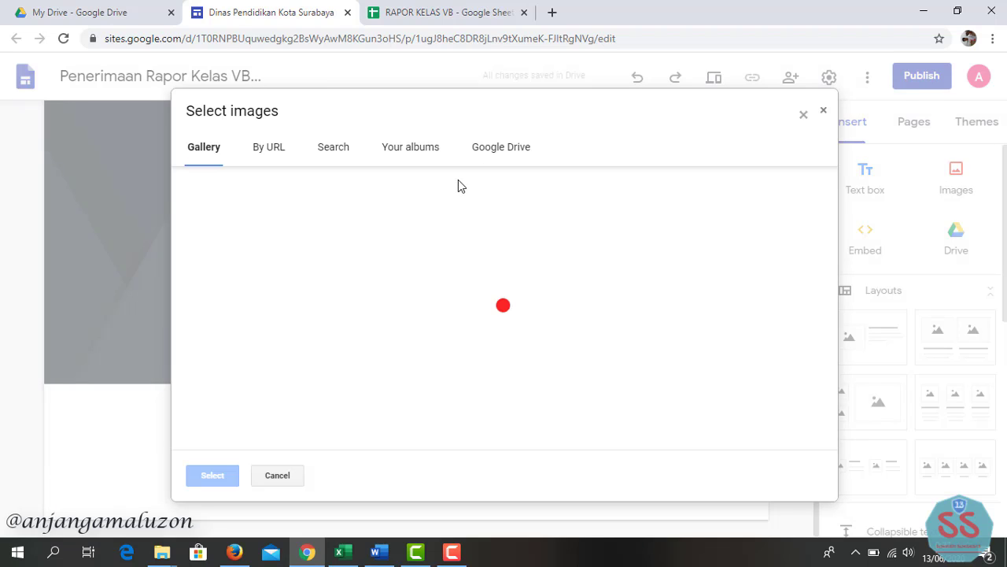
{"action": "left_click", "coordinate": [346, 151]}
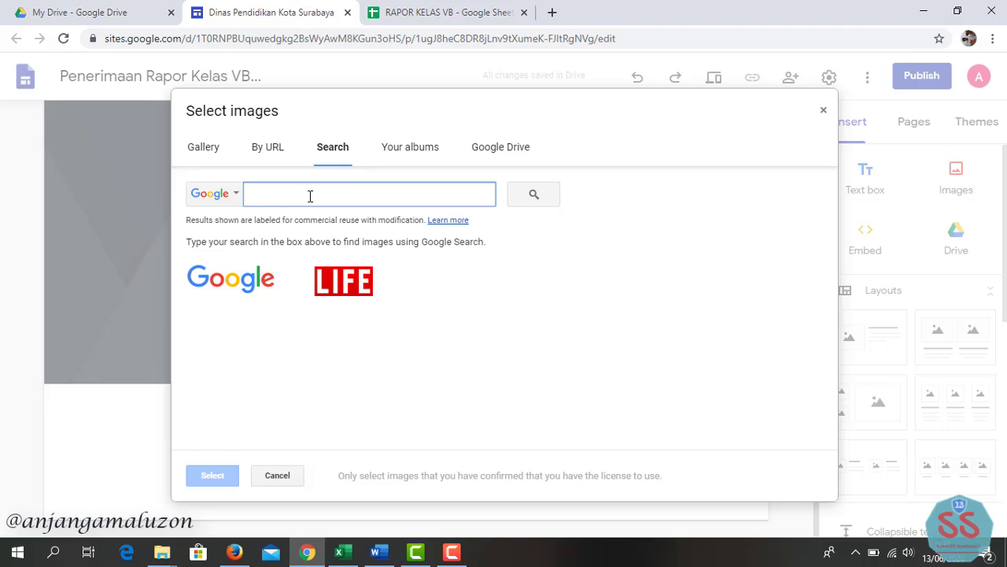
{"action": "type", "text": "graduation"}
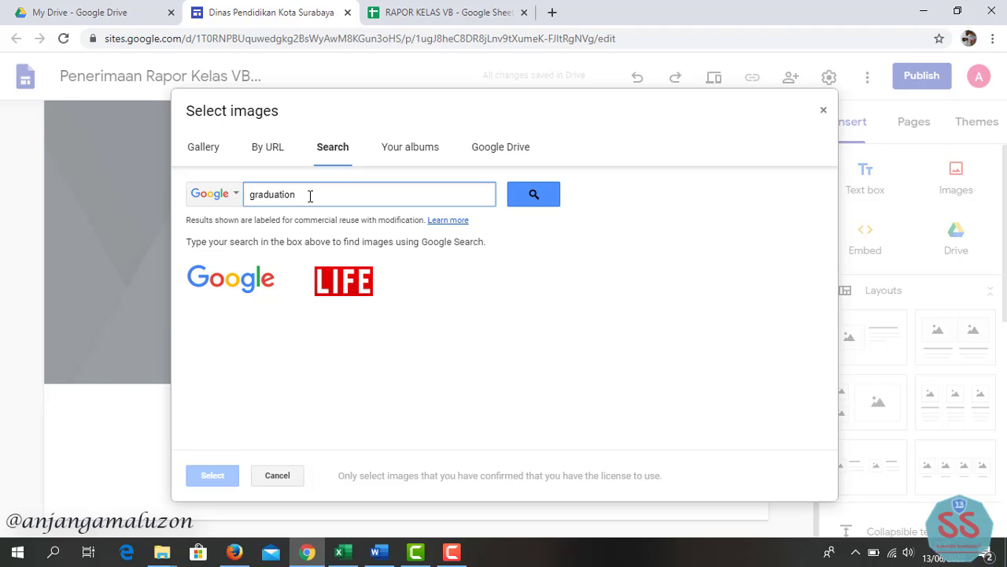
{"action": "key", "text": "Return"}
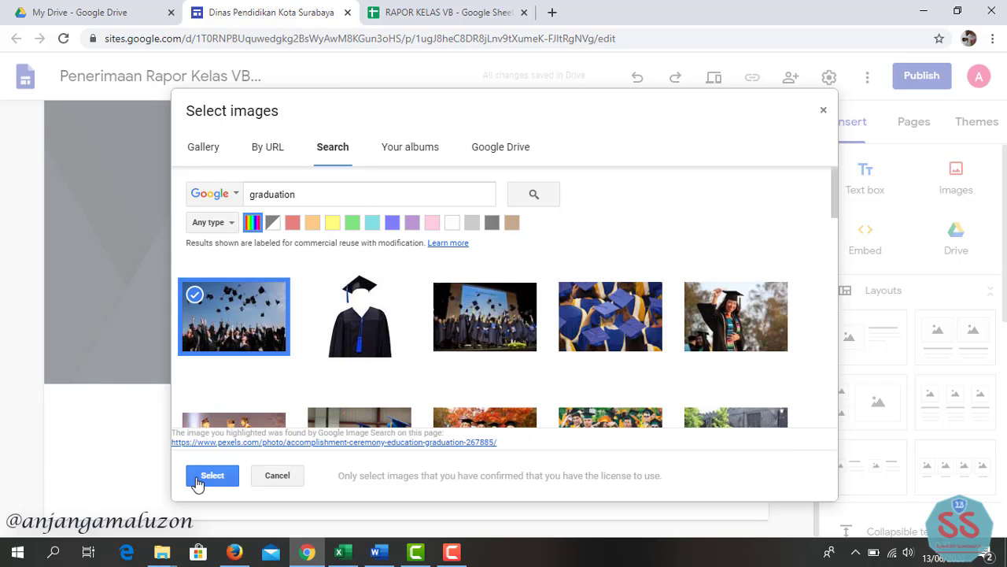
{"action": "left_click", "coordinate": [212, 476]}
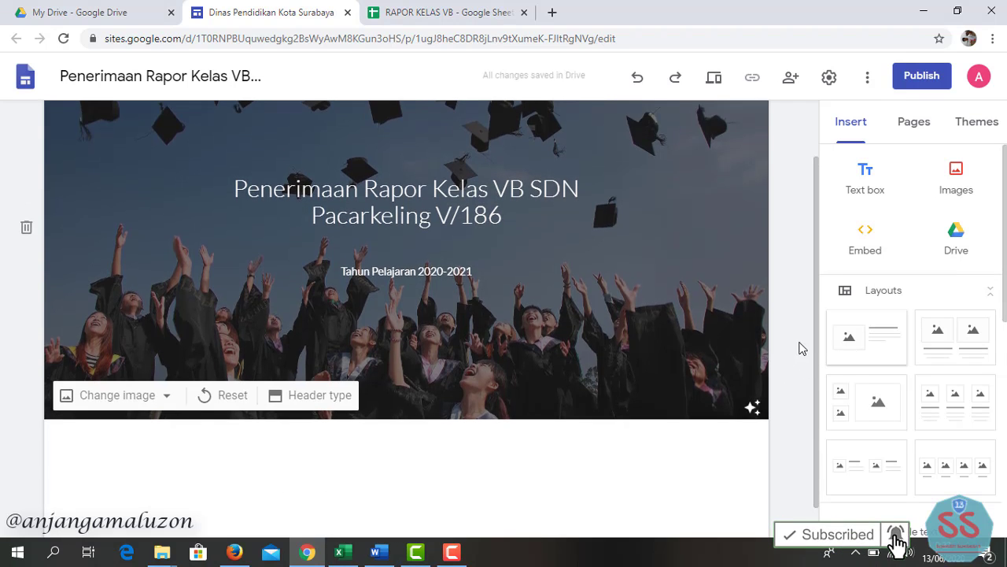
{"action": "scroll", "coordinate": [800, 349], "scroll_direction": "down", "scroll_amount": 1}
- Add an image-and-text layout below the header and upload the MERAH photo into its image slot
{"action": "left_click_drag", "start_coordinate": [810, 389], "coordinate": [450, 438]}
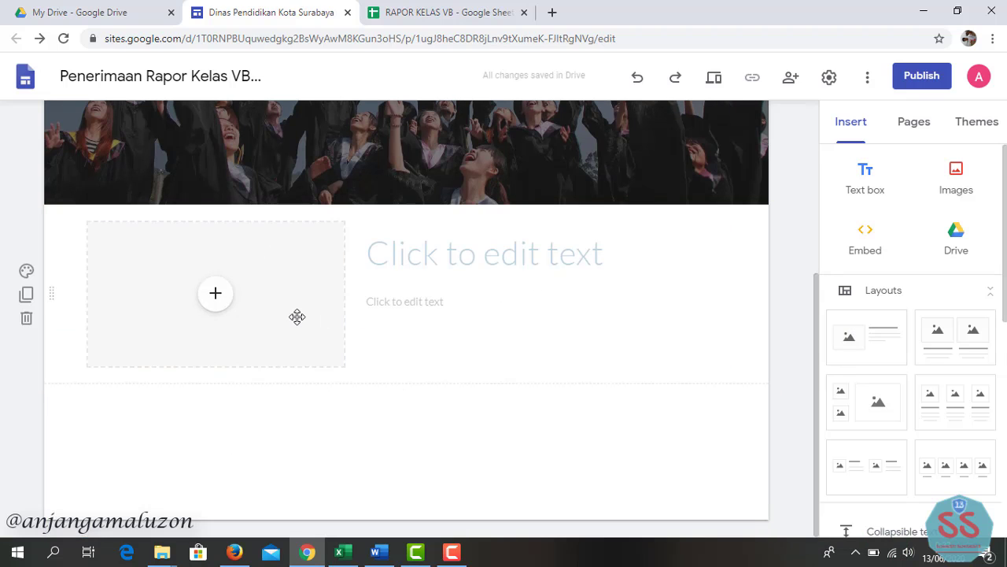
{"action": "left_click", "coordinate": [224, 304]}
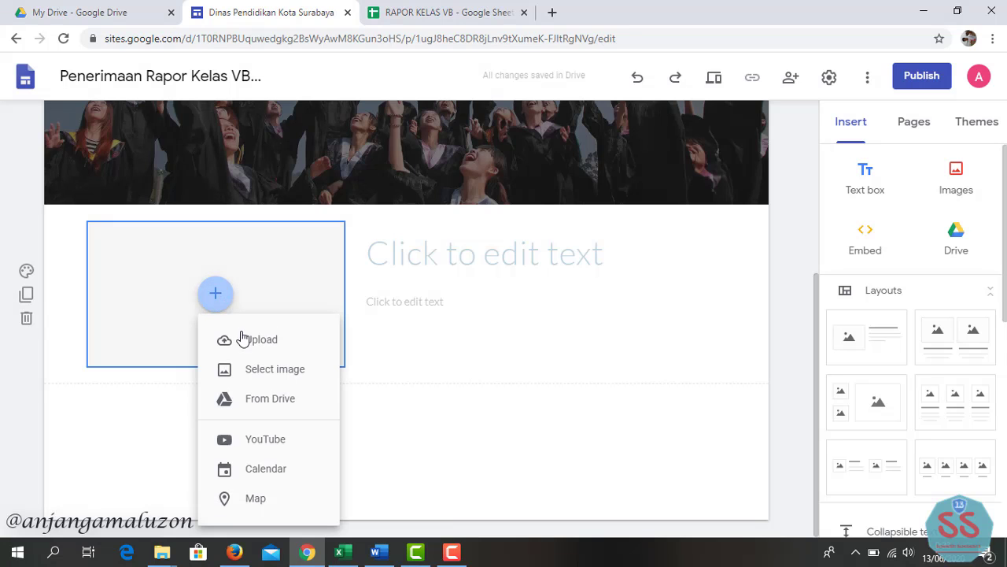
{"action": "left_click", "coordinate": [350, 282]}
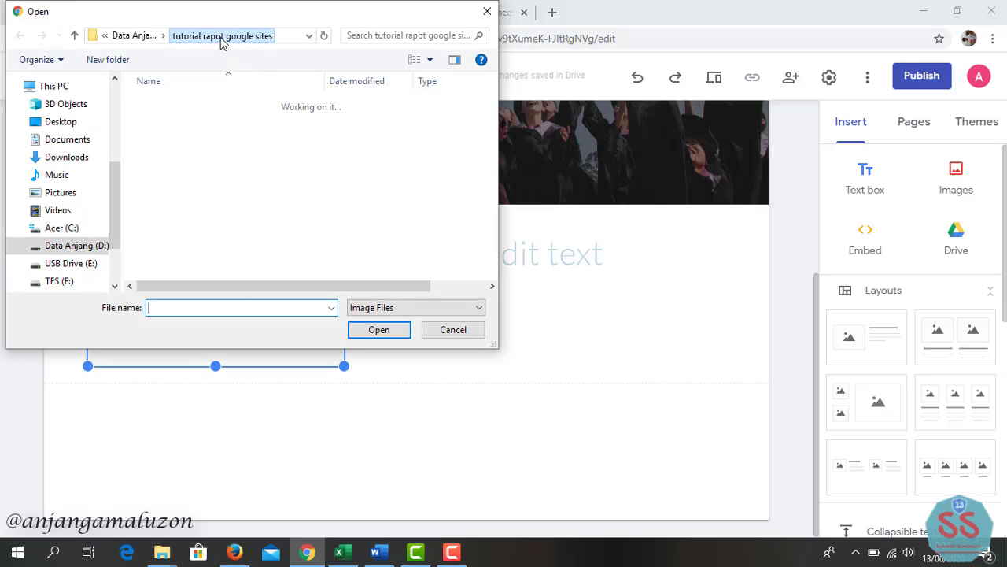
{"action": "left_click", "coordinate": [177, 119]}
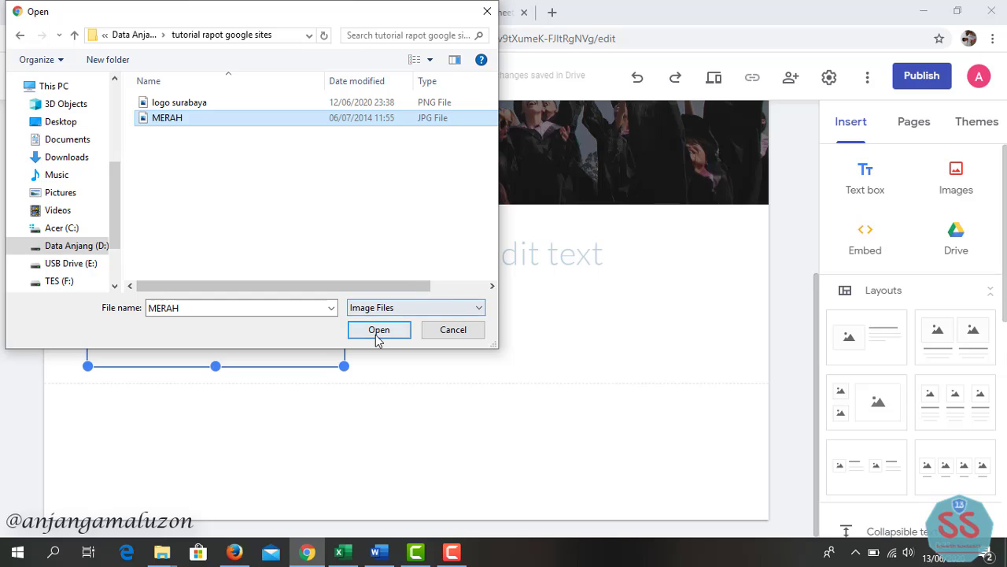
{"action": "left_click", "coordinate": [377, 331]}
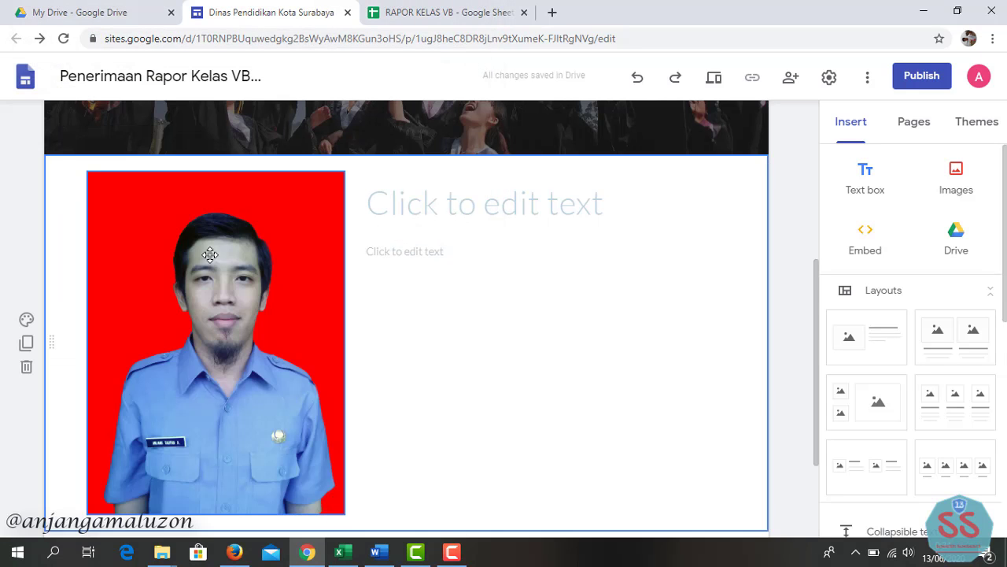
- Shrink the portrait photo, move it to the section's left, and widen the title box beside it
{"action": "left_click", "coordinate": [194, 261]}
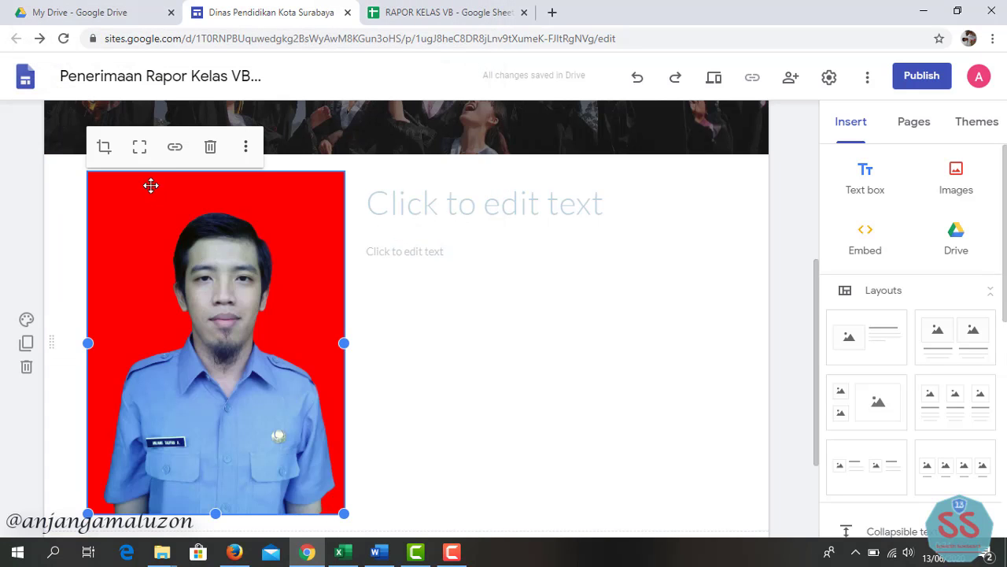
{"action": "left_click", "coordinate": [138, 149]}
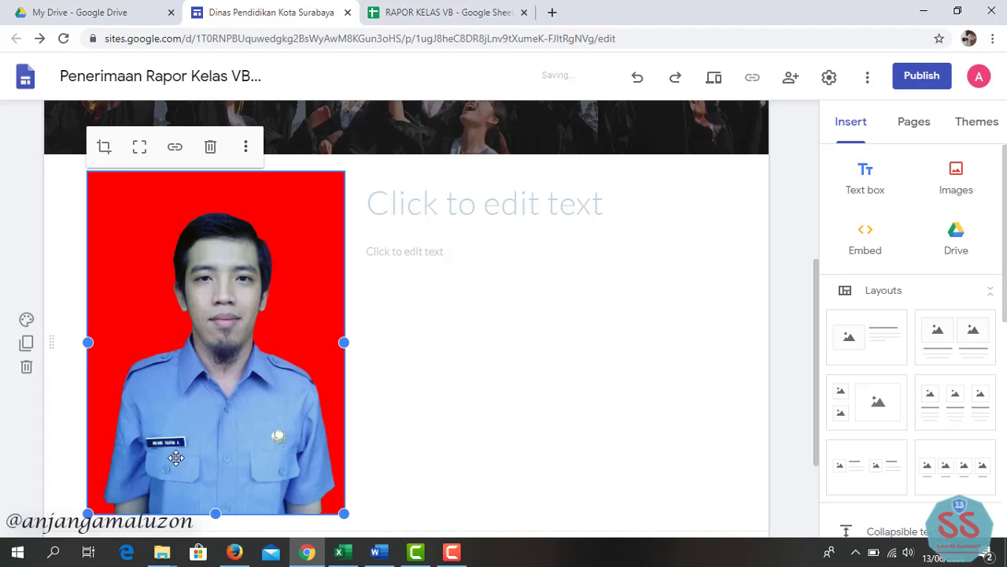
{"action": "left_click_drag", "start_coordinate": [88, 512], "coordinate": [150, 348]}
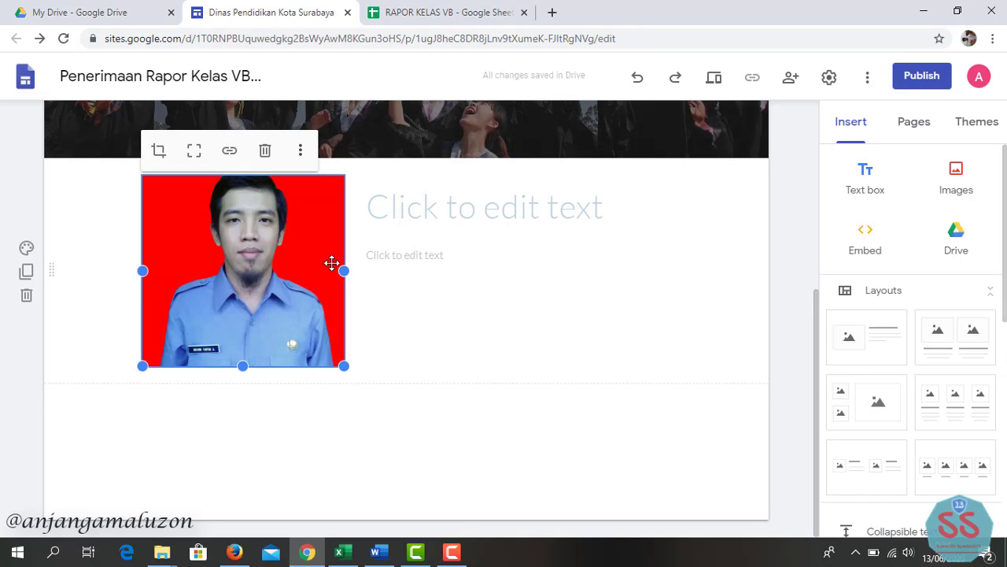
{"action": "left_click_drag", "start_coordinate": [310, 279], "coordinate": [281, 271]}
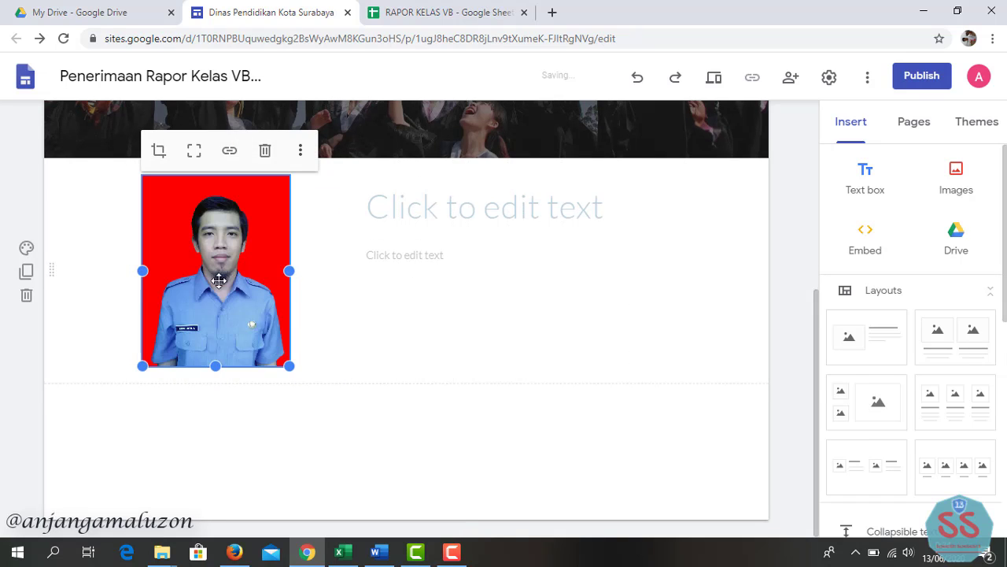
{"action": "left_click_drag", "start_coordinate": [189, 288], "coordinate": [97, 271]}
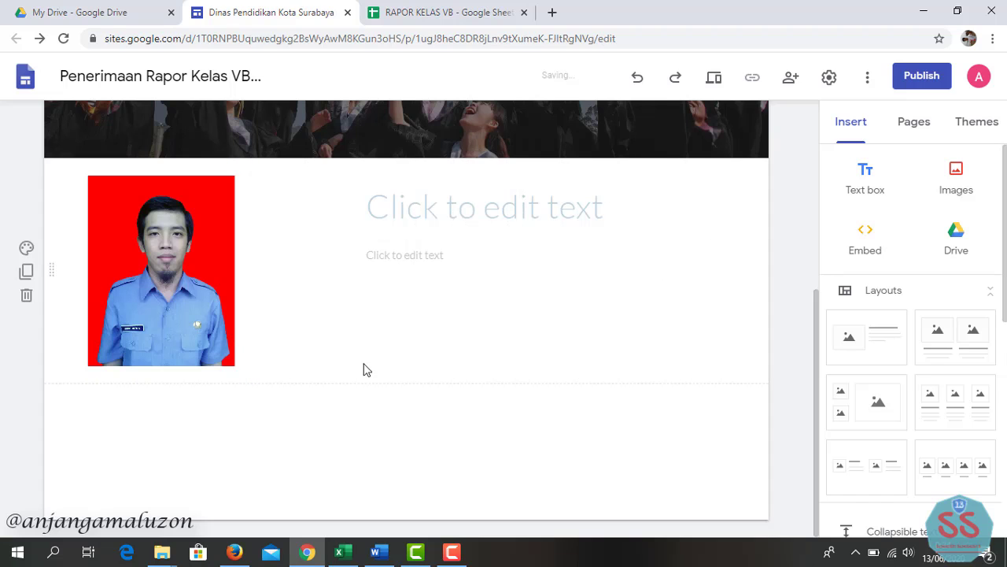
{"action": "left_click", "coordinate": [469, 212]}
{"action": "left_click_drag", "start_coordinate": [359, 206], "coordinate": [259, 206]}
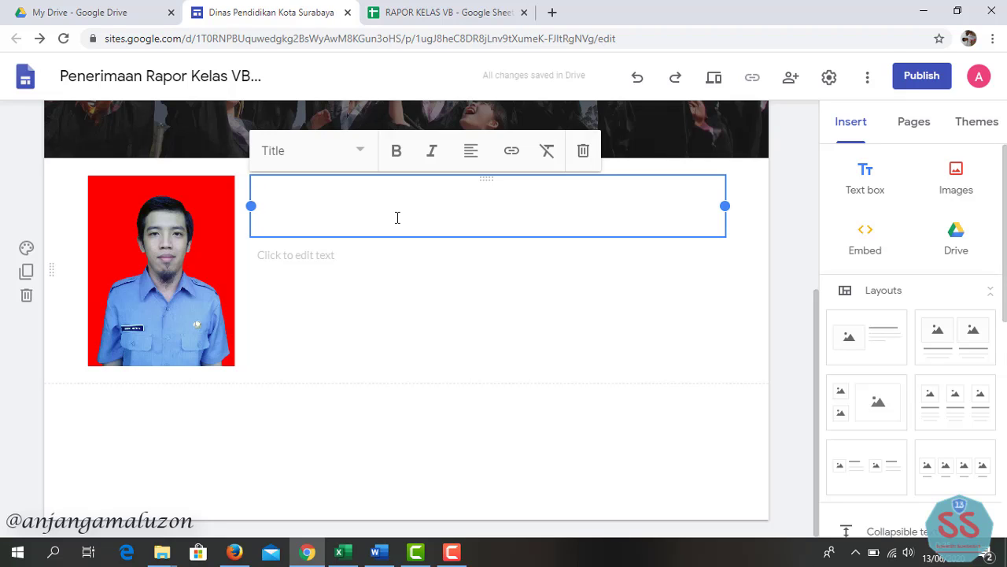
- Title the section 'PESAN PAK GURU UNTUK WALIMURID' and copy the teacher's whole letter from Word
{"action": "type", "text": "P"}
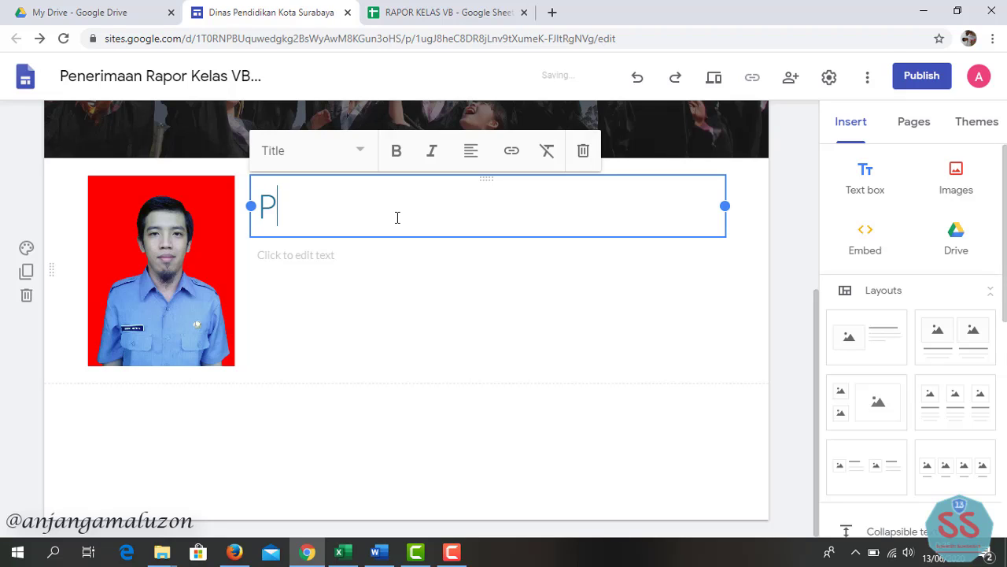
{"action": "type", "text": "ESAN "}
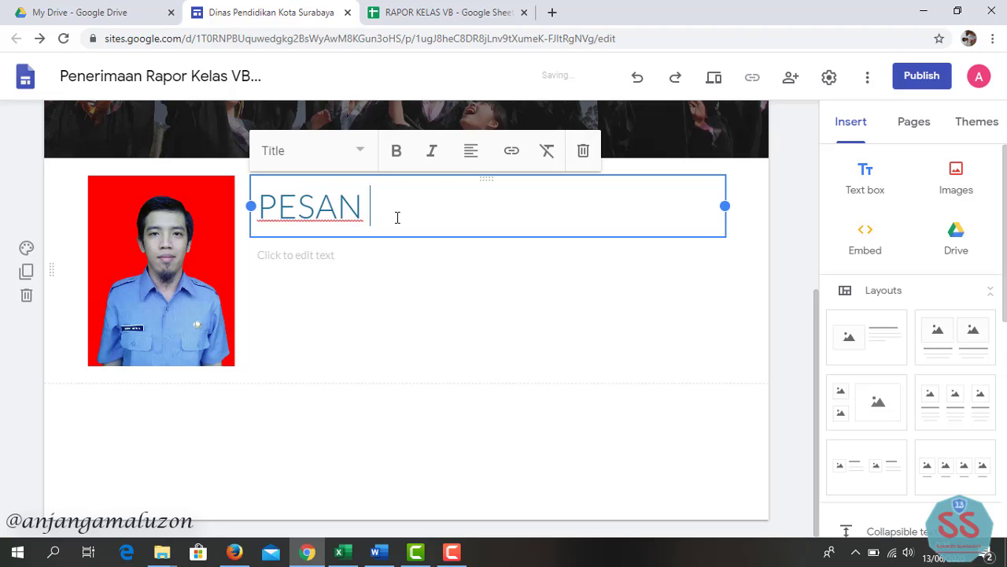
{"action": "type", "text": "PAK GURU "}
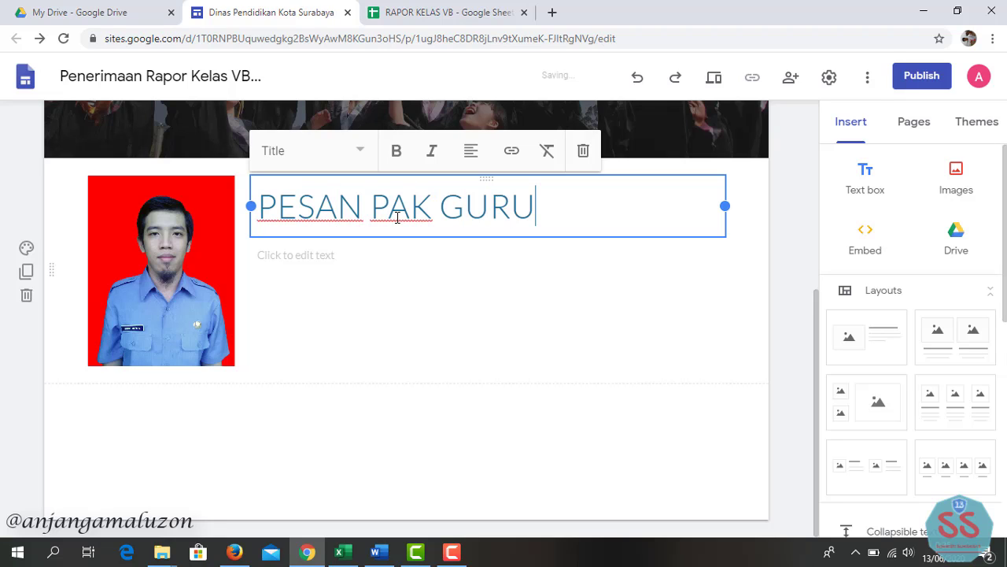
{"action": "type", "text": "UNTUK "}
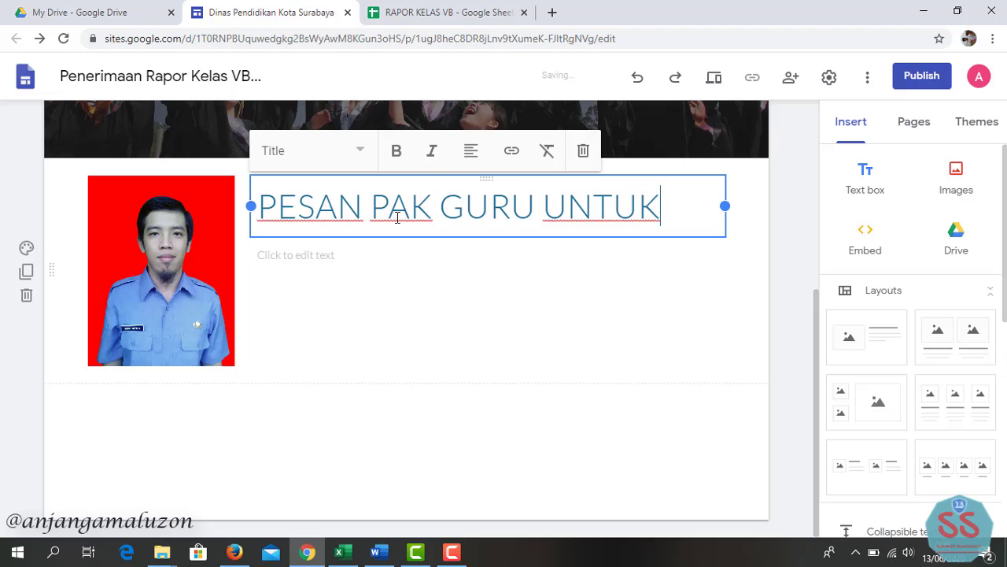
{"action": "type", "text": "WALIMURID"}
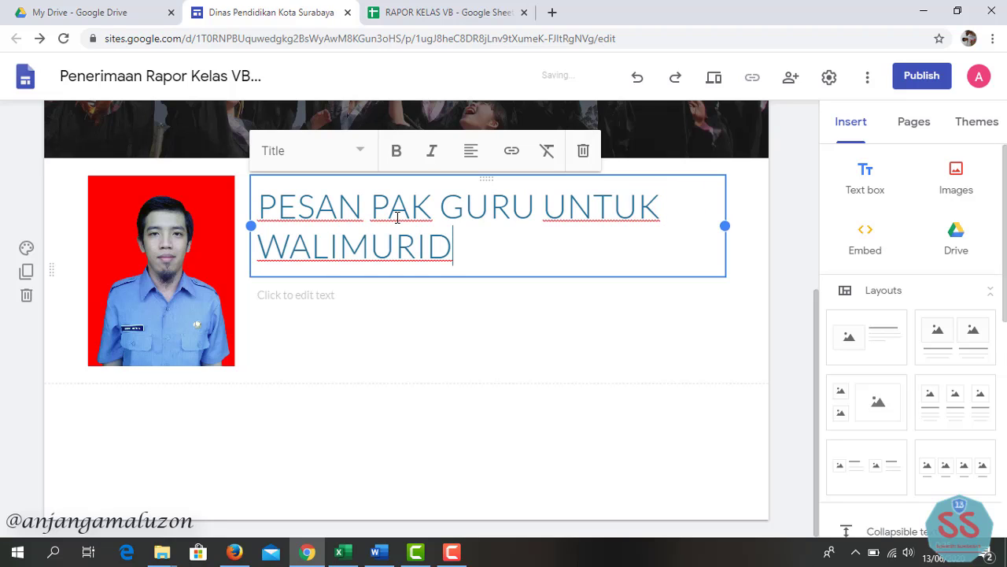
{"action": "left_click", "coordinate": [410, 295]}
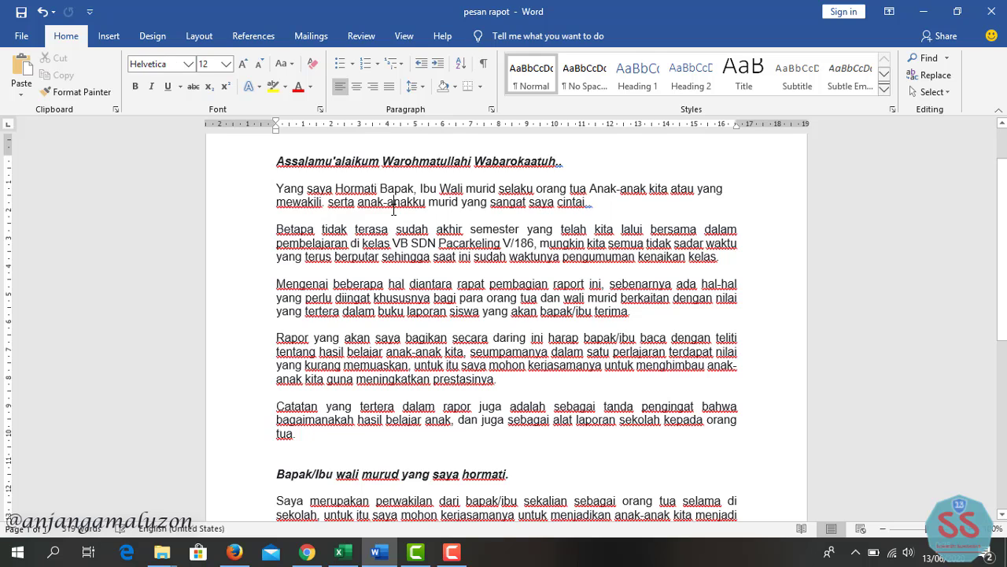
{"action": "key", "text": "ctrl+a"}
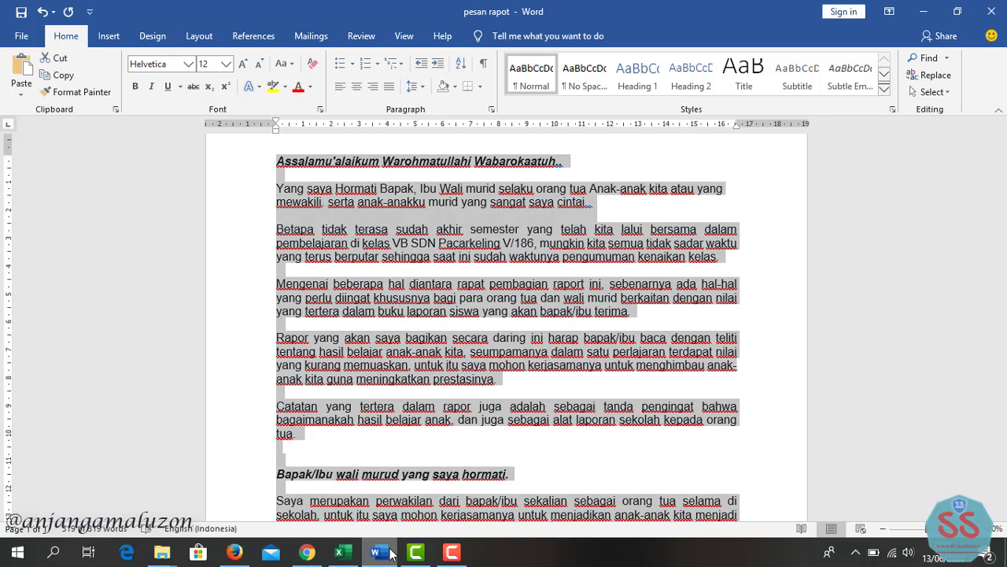
{"action": "left_click", "coordinate": [307, 551]}
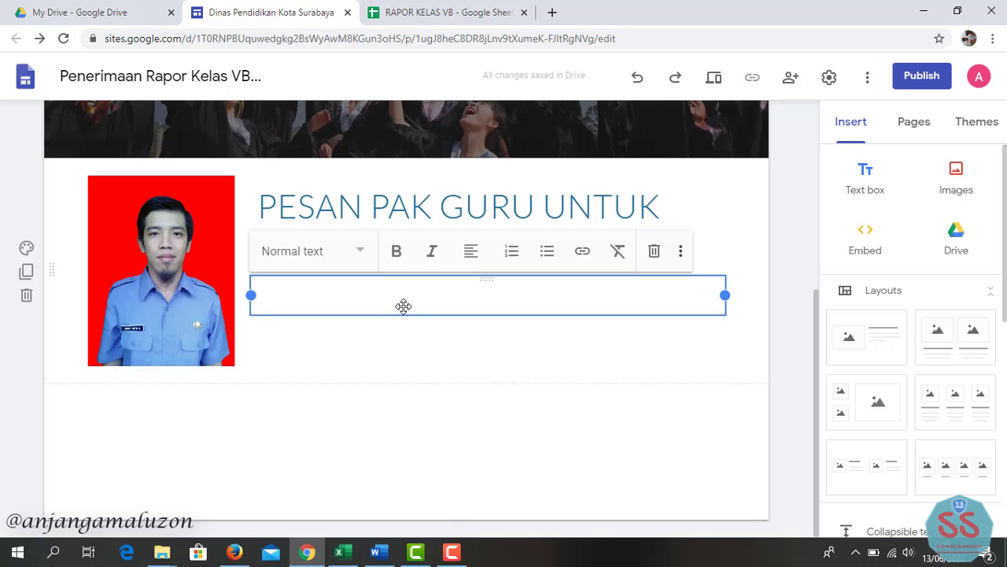
- Paste the teacher's letter, ending with the Guru Kelas VB sign-off, into the body text box
{"action": "key", "text": "ctrl+v"}
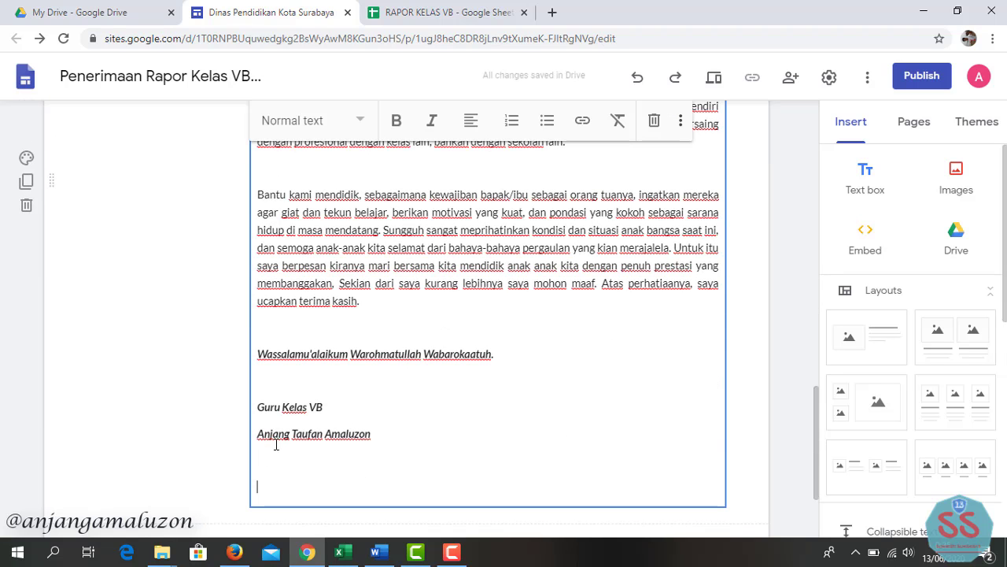
{"action": "left_click", "coordinate": [231, 360]}
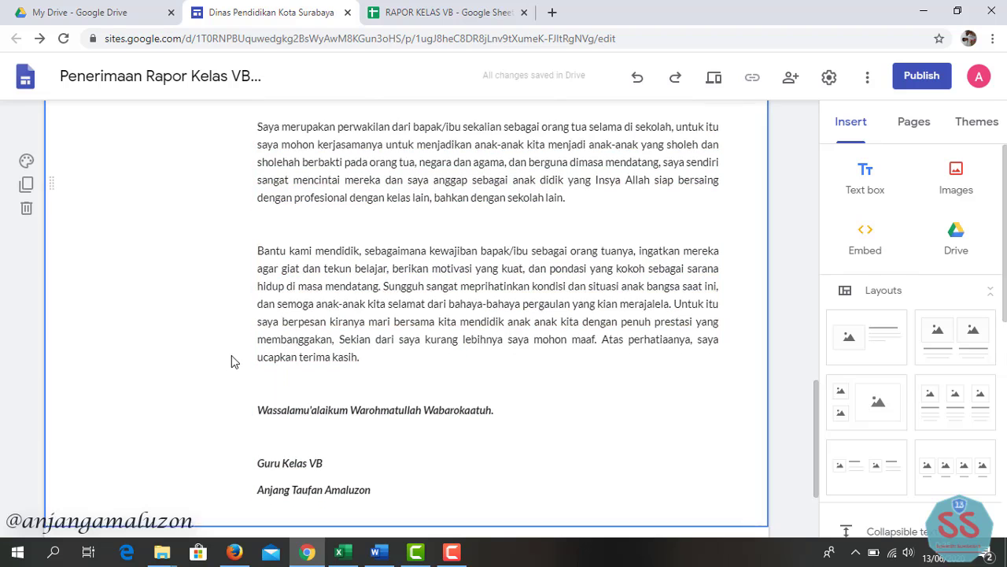
{"action": "scroll", "coordinate": [232, 361], "scroll_direction": "up", "scroll_amount": 15}
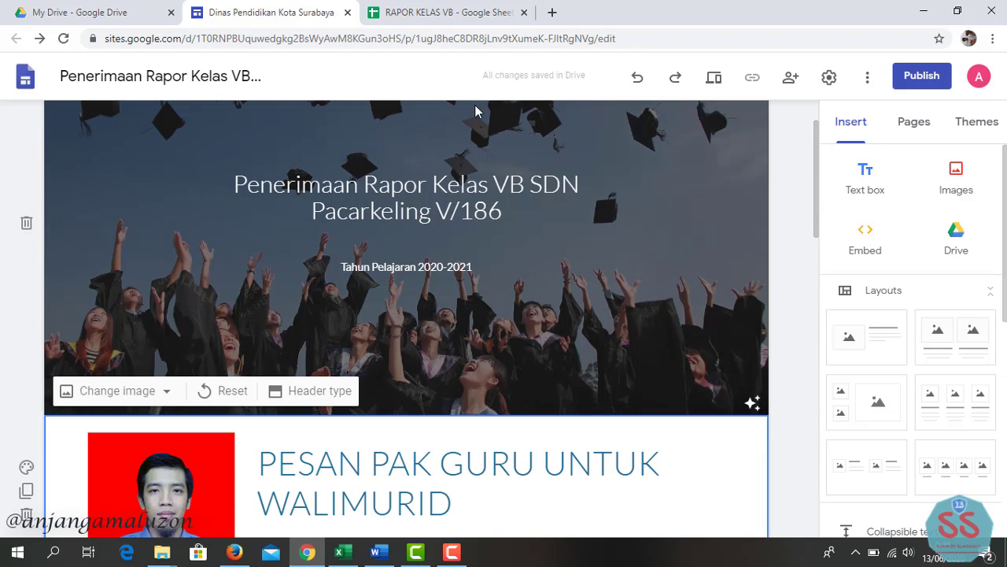
- Enable the announcement banner with message 'Untuk mengakses rapor bisa dilihat melalui link:' and button 'Klik di sini'
{"action": "left_click", "coordinate": [832, 80]}
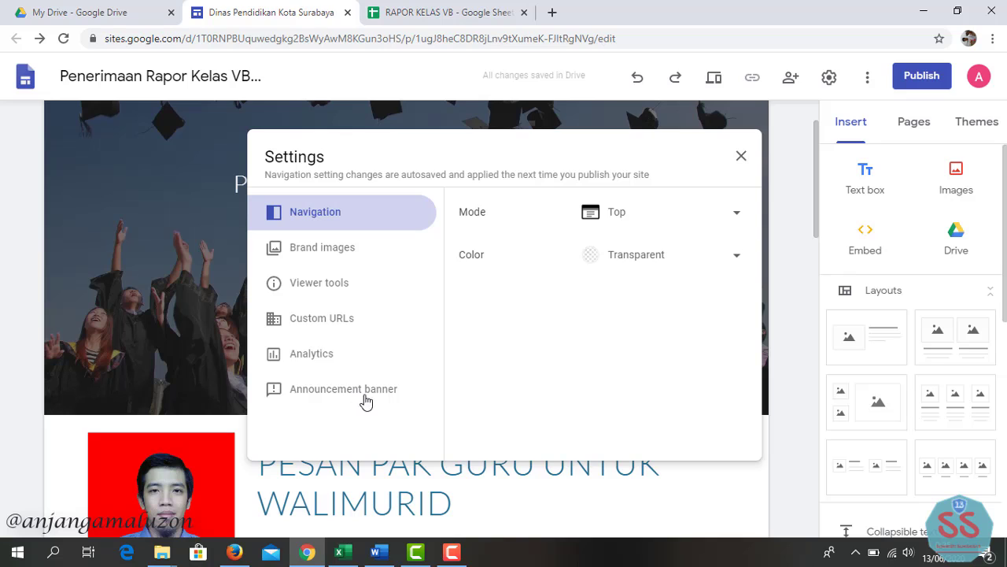
{"action": "left_click", "coordinate": [396, 400]}
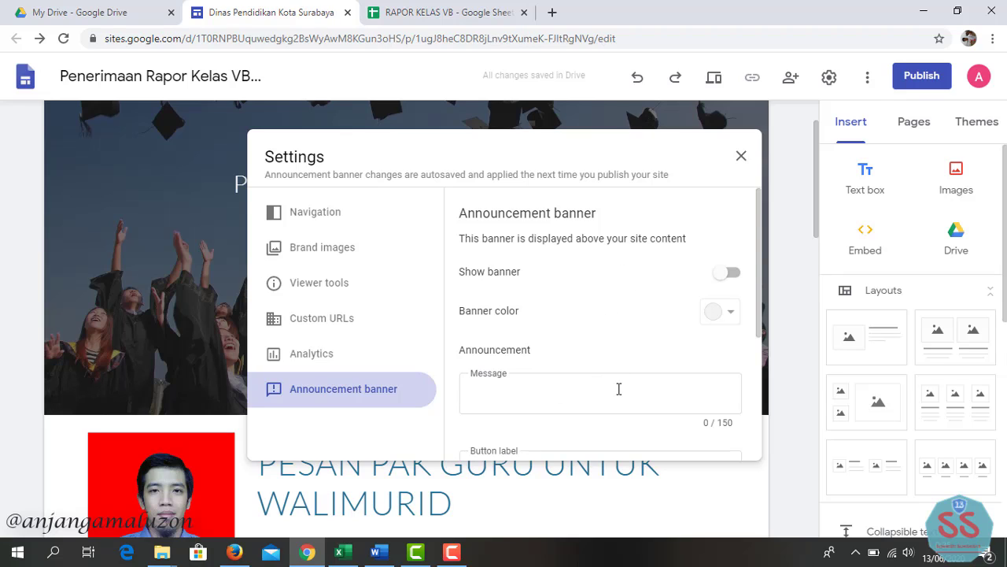
{"action": "left_click", "coordinate": [614, 389]}
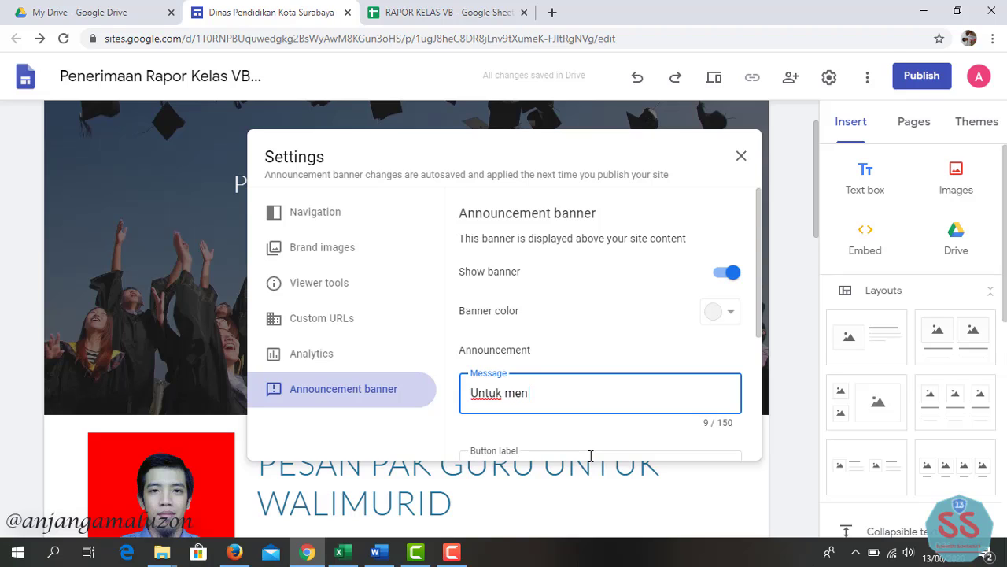
{"action": "type", "text": "Untuk mengakses rapor bisa dilihat melalui link:"}
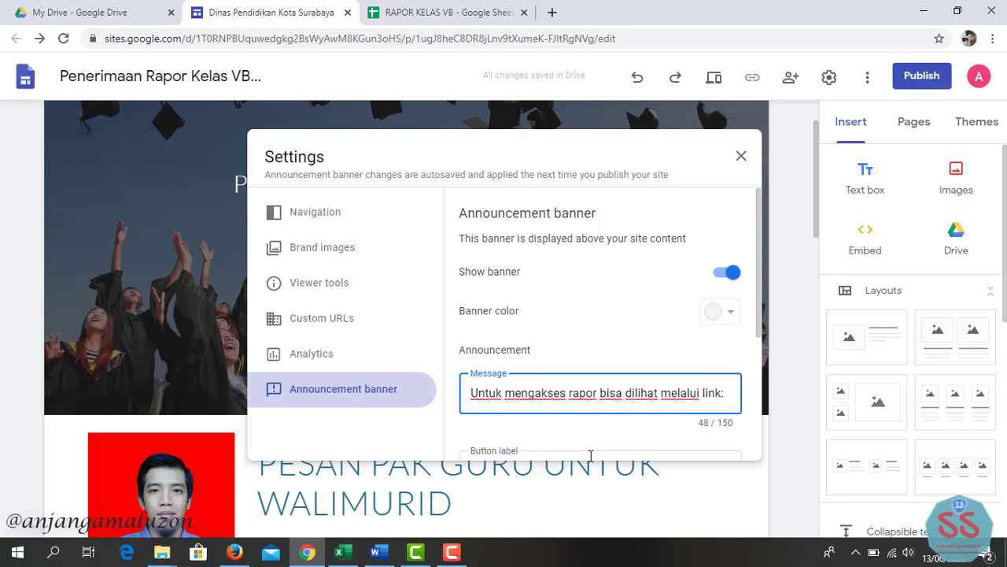
{"action": "scroll", "coordinate": [560, 418], "scroll_direction": "down", "scroll_amount": 1}
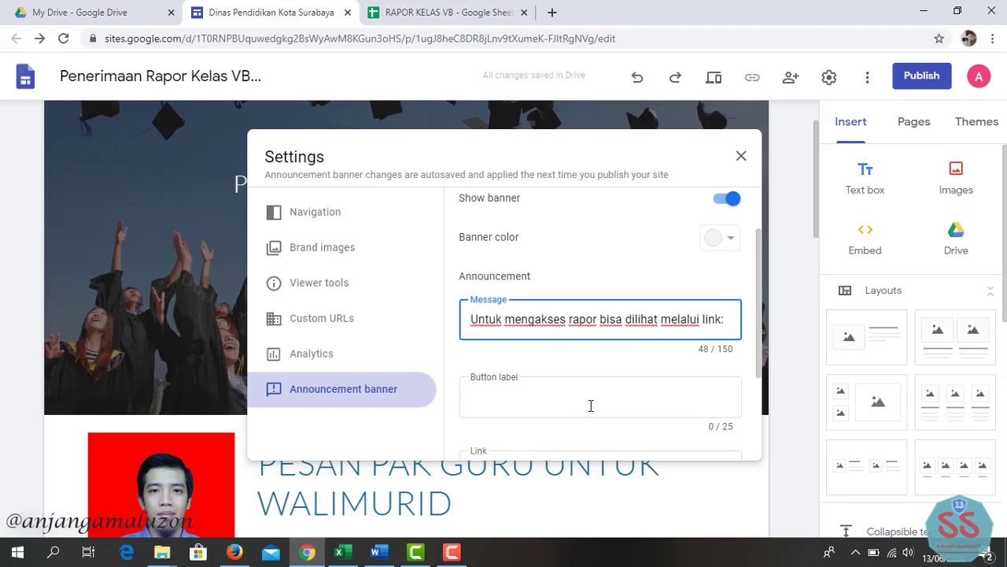
{"action": "left_click", "coordinate": [591, 405]}
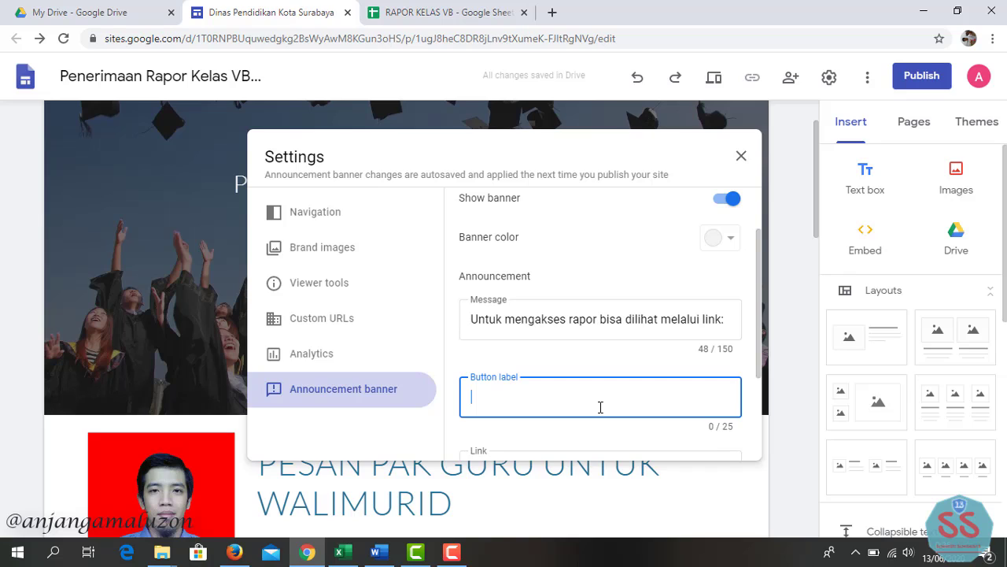
{"action": "type", "text": "Klik di sini"}
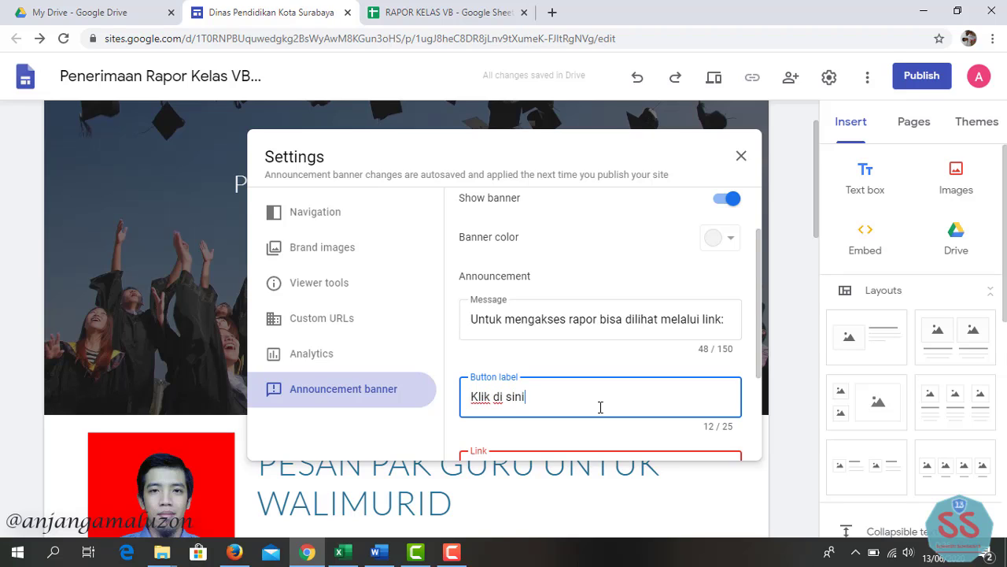
{"action": "scroll", "coordinate": [540, 437], "scroll_direction": "down", "scroll_amount": 1}
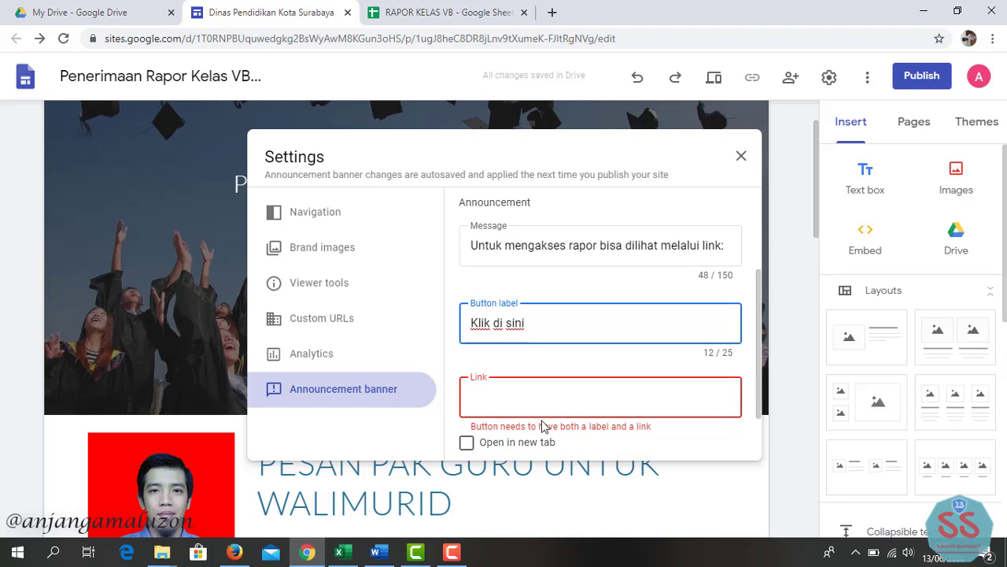
{"action": "left_click", "coordinate": [553, 402]}
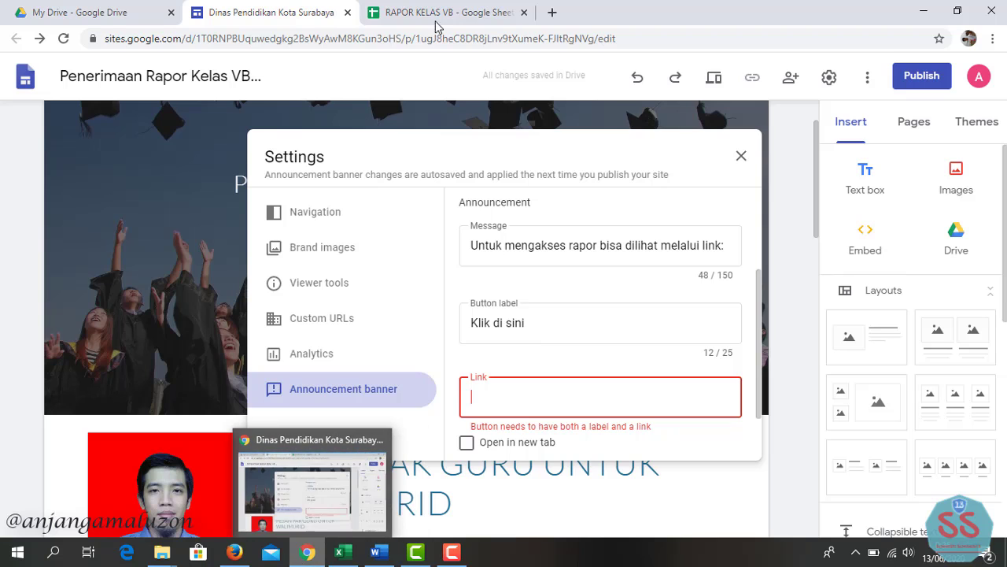
- Copy the share link of the RAPOR KELAS VB spreadsheet from Google Sheets
{"action": "left_click", "coordinate": [470, 16]}
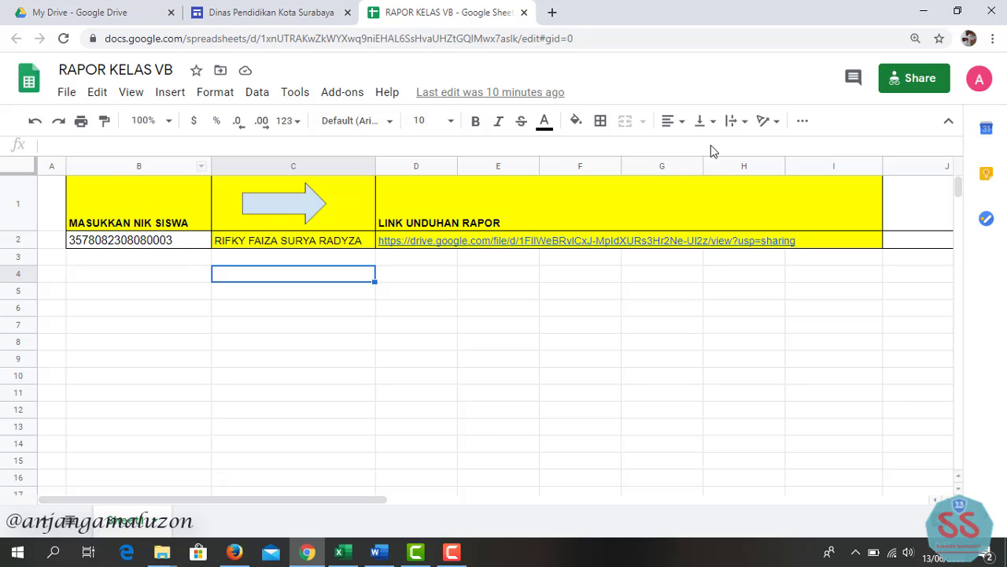
{"action": "left_click", "coordinate": [922, 81]}
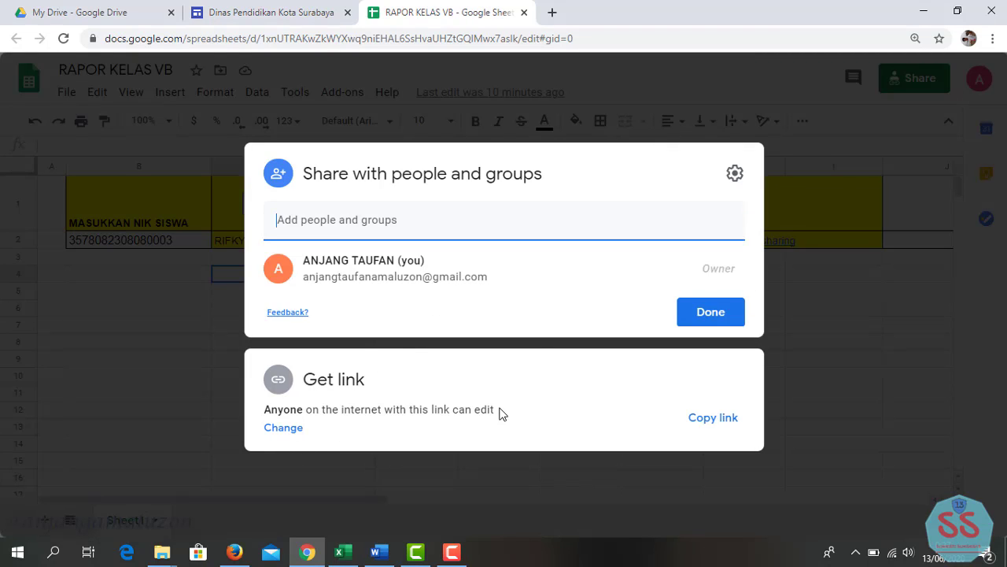
{"action": "left_click", "coordinate": [704, 425]}
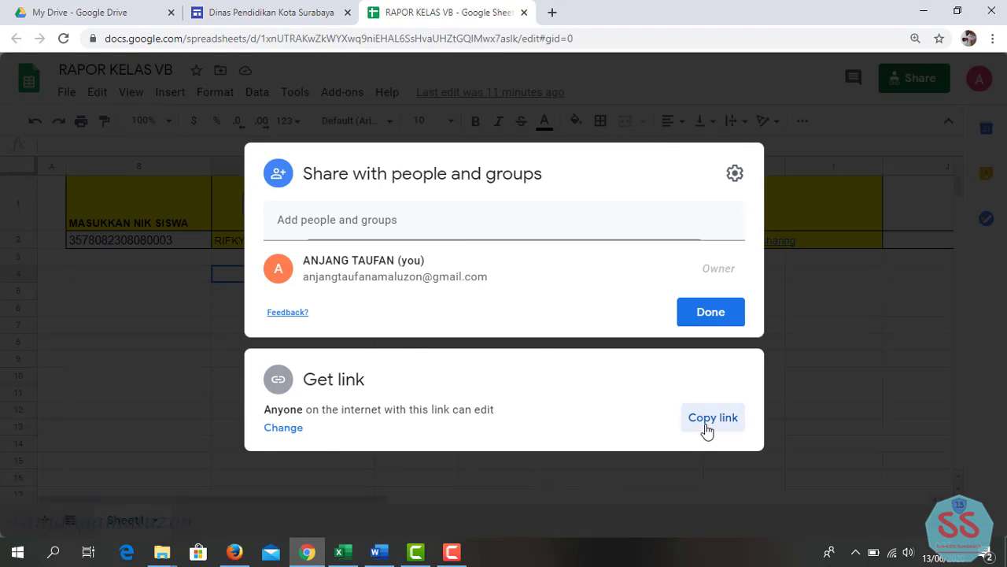
{"action": "left_click", "coordinate": [292, 24]}
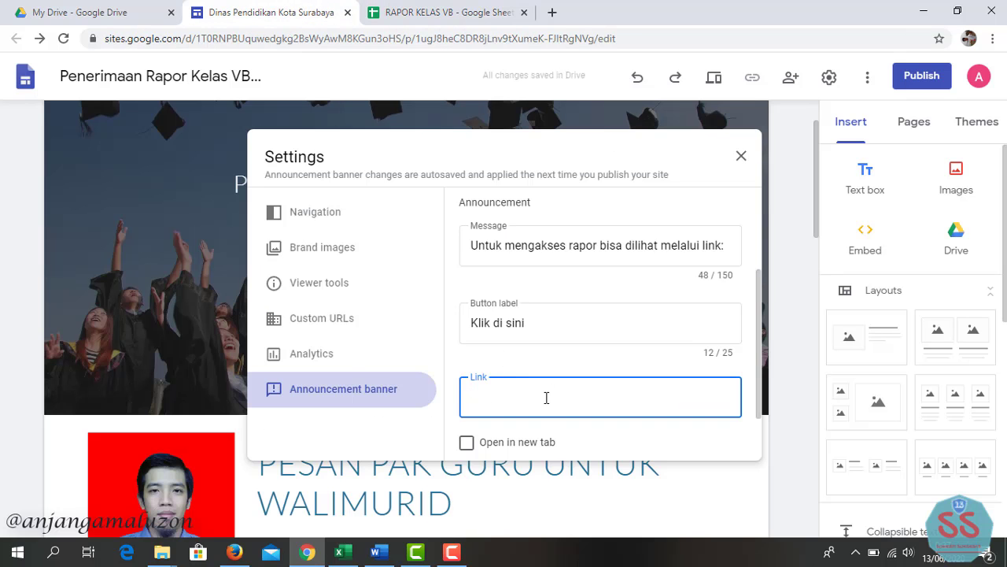
- Set the banner button's link to the spreadsheet address, opening in a new tab, and close settings
{"action": "key", "text": "ctrl+v"}
{"action": "scroll", "coordinate": [630, 424], "scroll_direction": "down", "scroll_amount": 1}
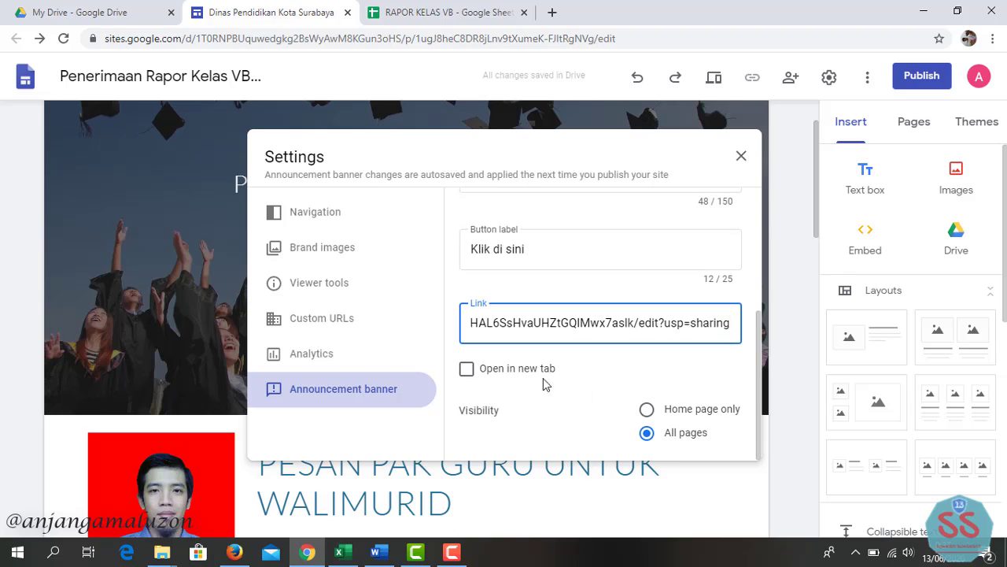
{"action": "left_click", "coordinate": [491, 371]}
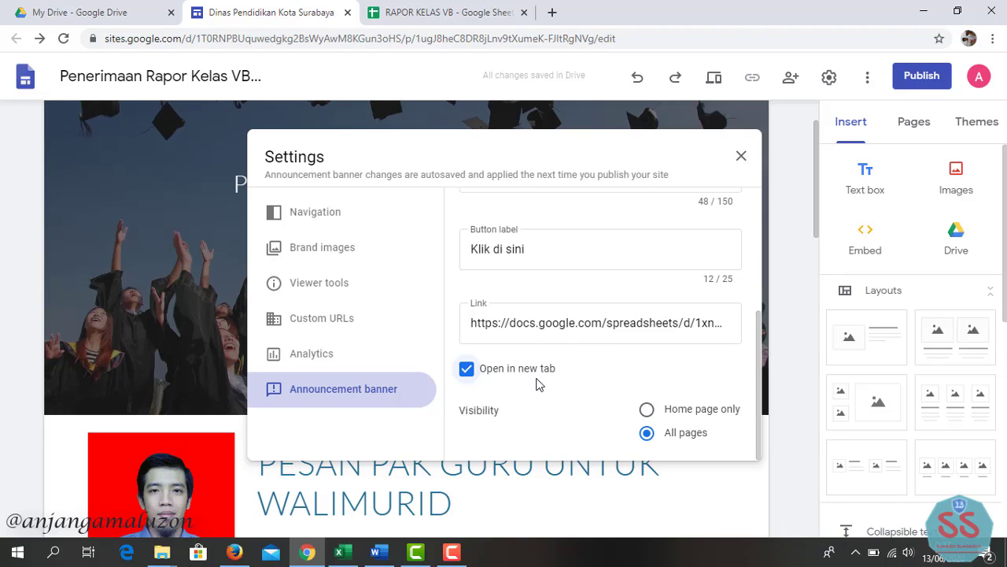
{"action": "left_click", "coordinate": [472, 374]}
{"action": "left_click", "coordinate": [468, 370]}
{"action": "left_click", "coordinate": [742, 155]}
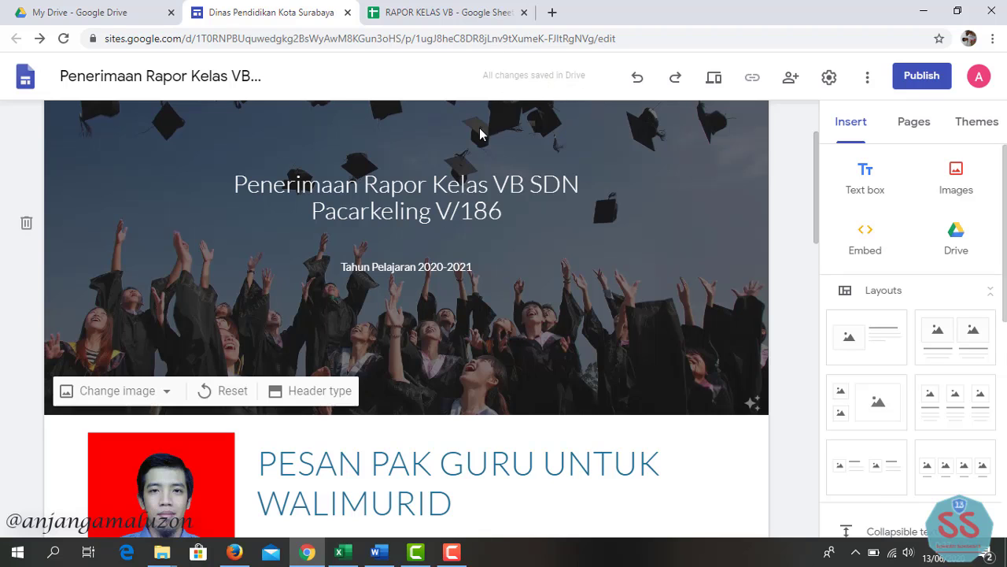
- Check the new banner and the teacher's letter on the page, then start publishing
{"action": "scroll", "coordinate": [480, 128], "scroll_direction": "up", "scroll_amount": 2}
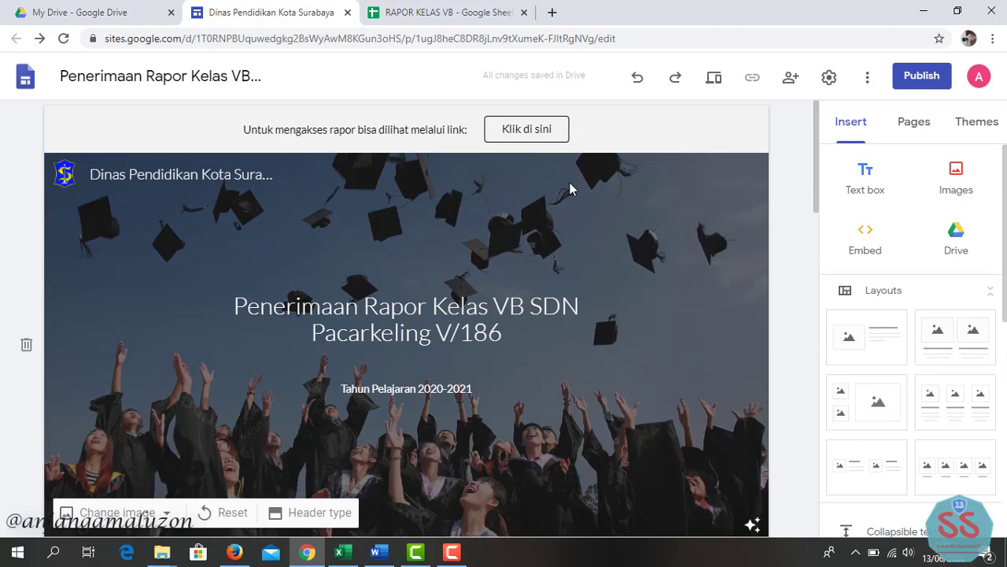
{"action": "scroll", "coordinate": [693, 317], "scroll_direction": "down", "scroll_amount": 5}
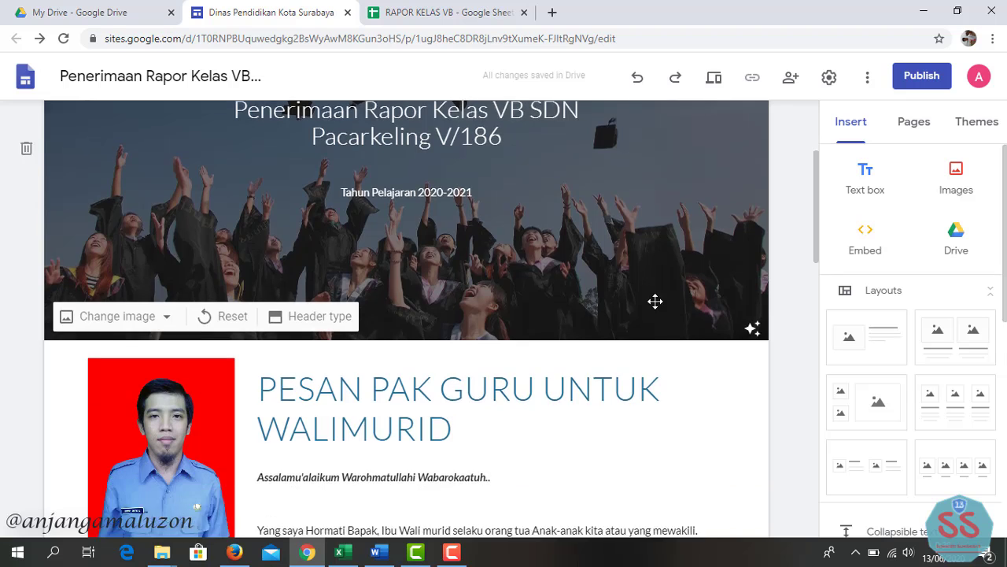
{"action": "scroll", "coordinate": [606, 291], "scroll_direction": "down", "scroll_amount": 4}
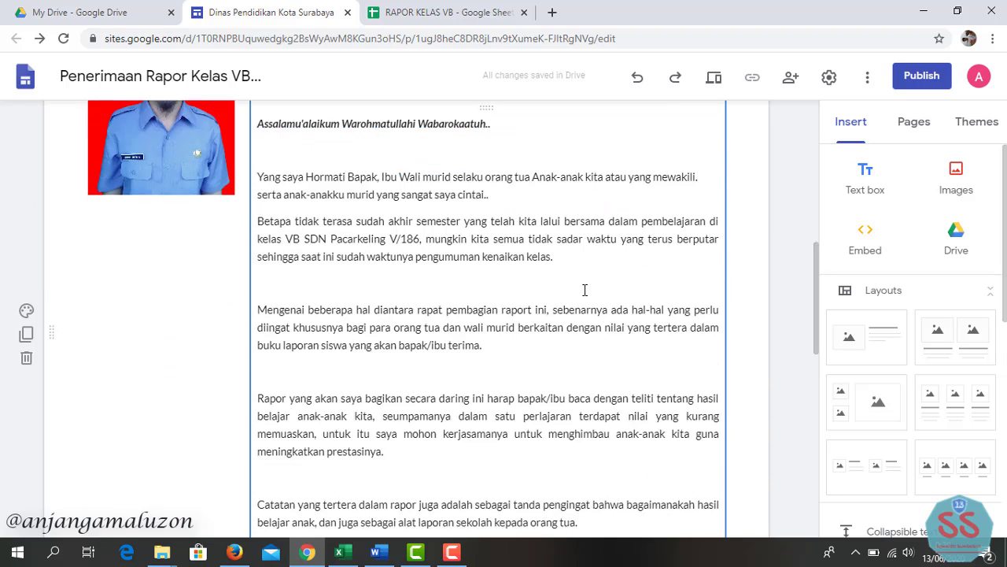
{"action": "scroll", "coordinate": [630, 260], "scroll_direction": "up", "scroll_amount": 3}
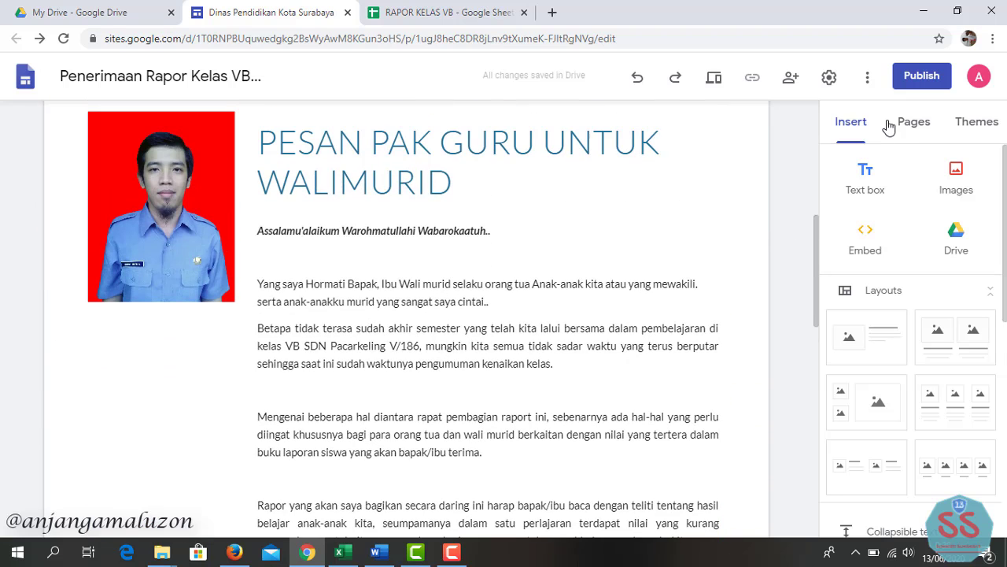
{"action": "left_click", "coordinate": [921, 82]}
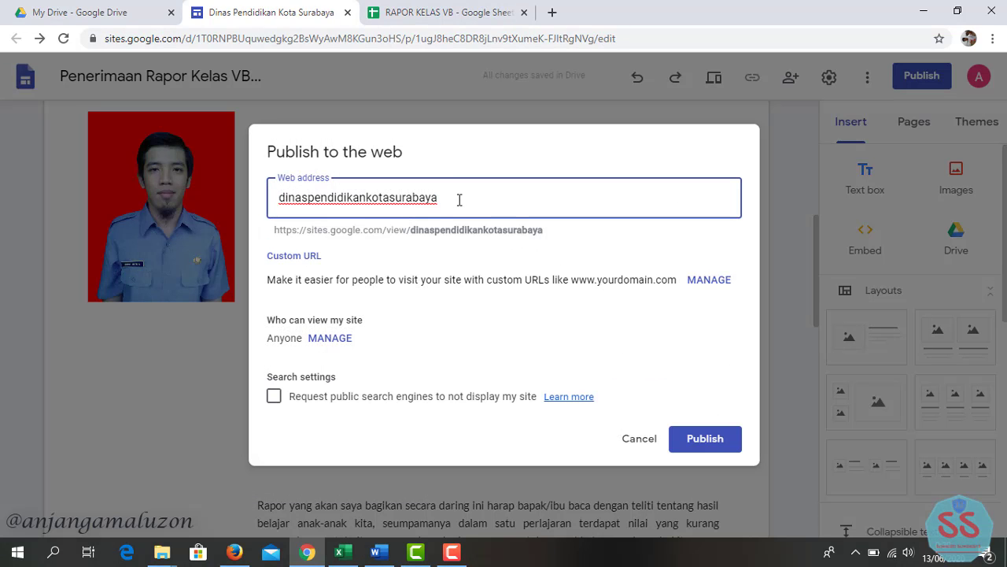
- Publish the site at web address penerimaanraporkelas5b, copying the full site URL first
{"action": "left_click_drag", "start_coordinate": [460, 200], "coordinate": [270, 200]}
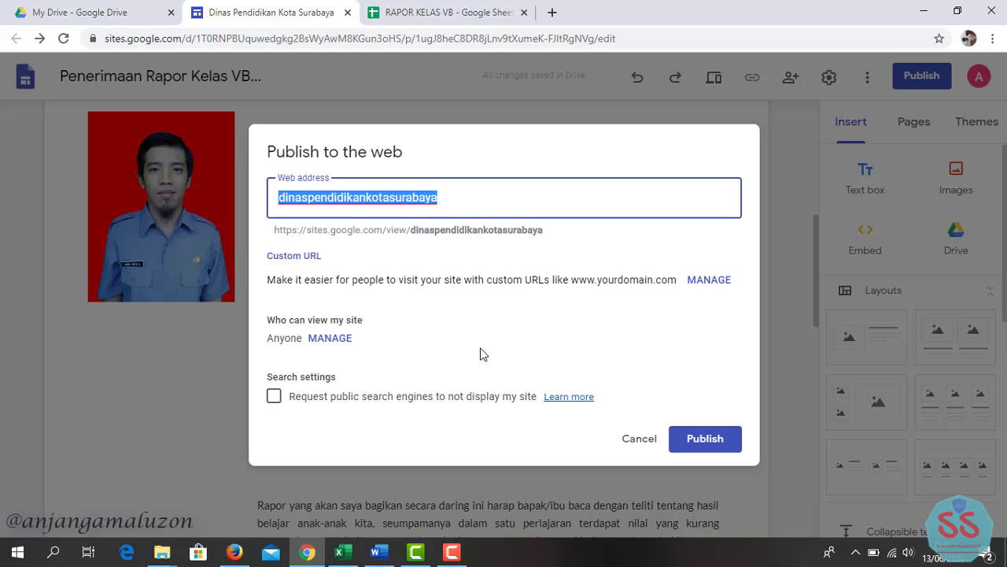
{"action": "type", "text": "penerimaan-"}
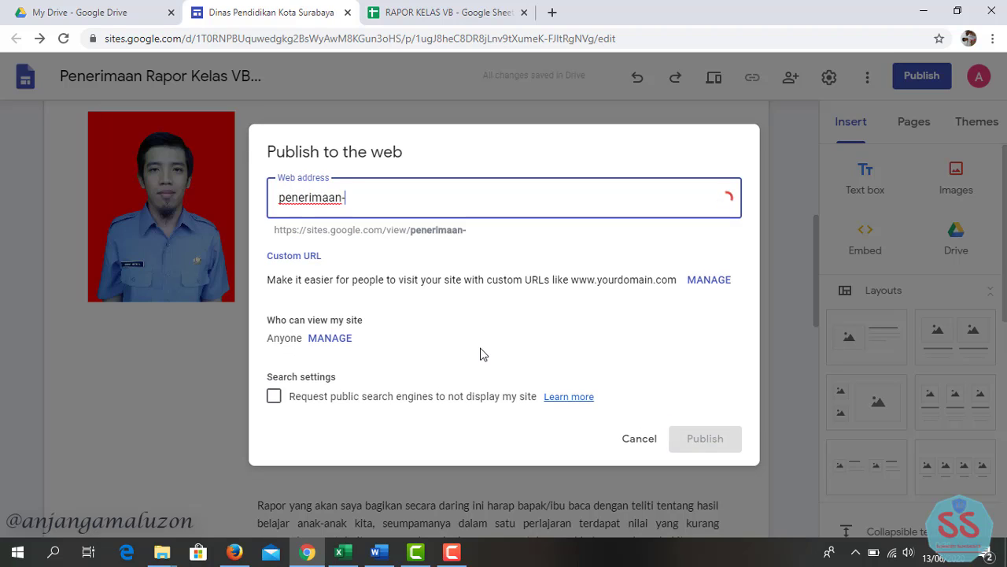
{"action": "key", "text": "BackSpace"}
{"action": "type", "text": "raporkelas5b"}
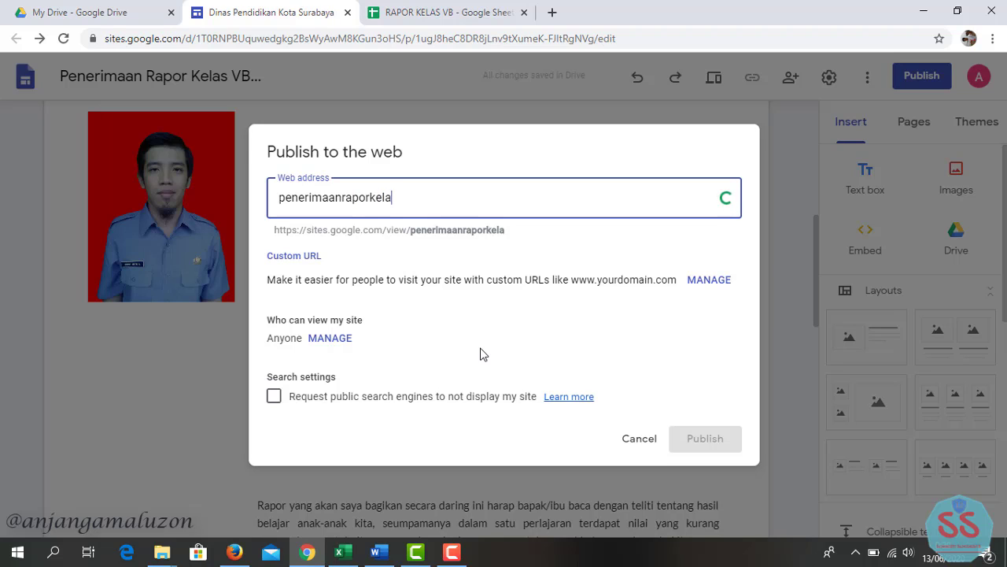
{"action": "left_click_drag", "start_coordinate": [447, 230], "coordinate": [309, 229]}
{"action": "left_click", "coordinate": [421, 258]}
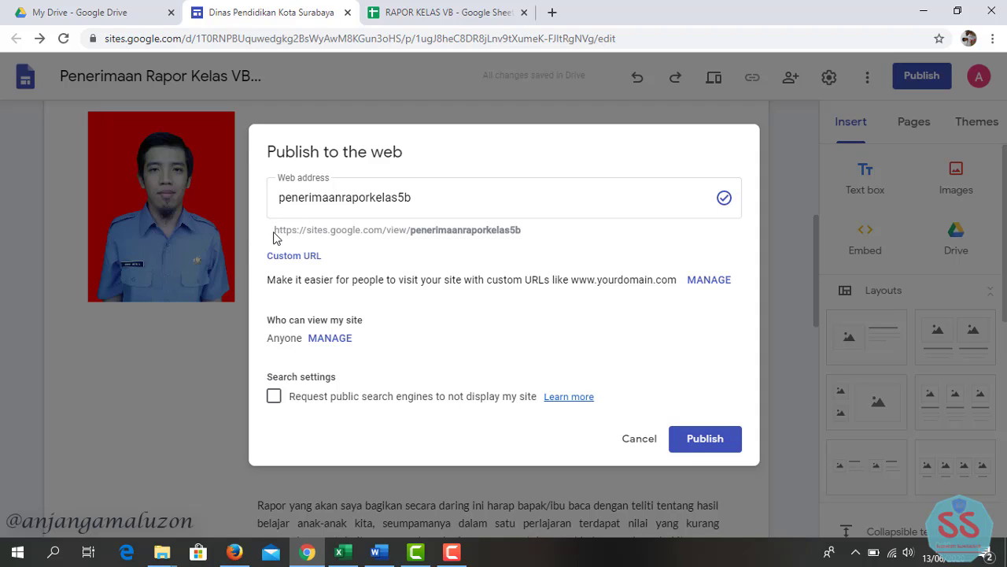
{"action": "left_click_drag", "start_coordinate": [411, 230], "coordinate": [521, 228]}
{"action": "key", "text": "ctrl+c"}
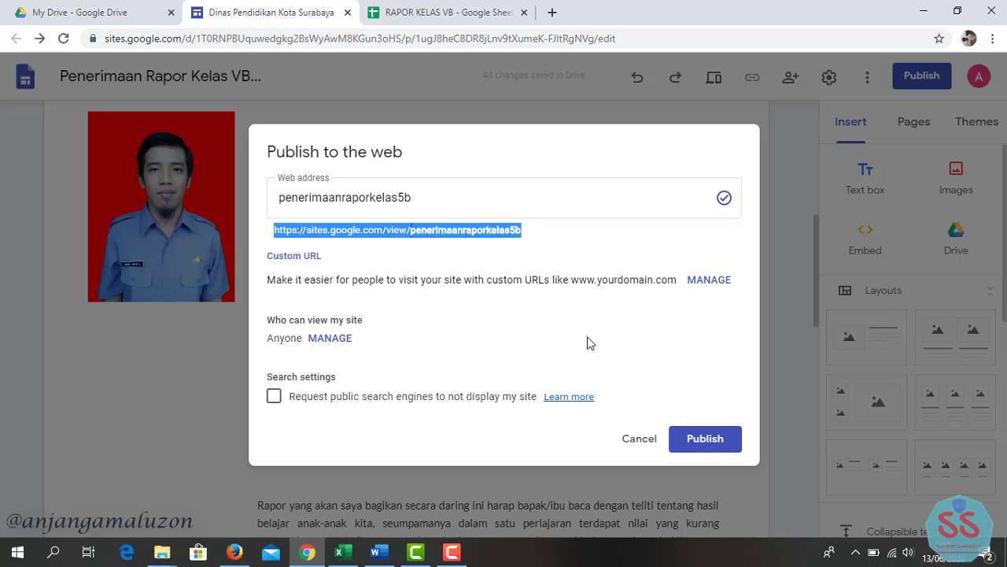
{"action": "left_click", "coordinate": [708, 446]}
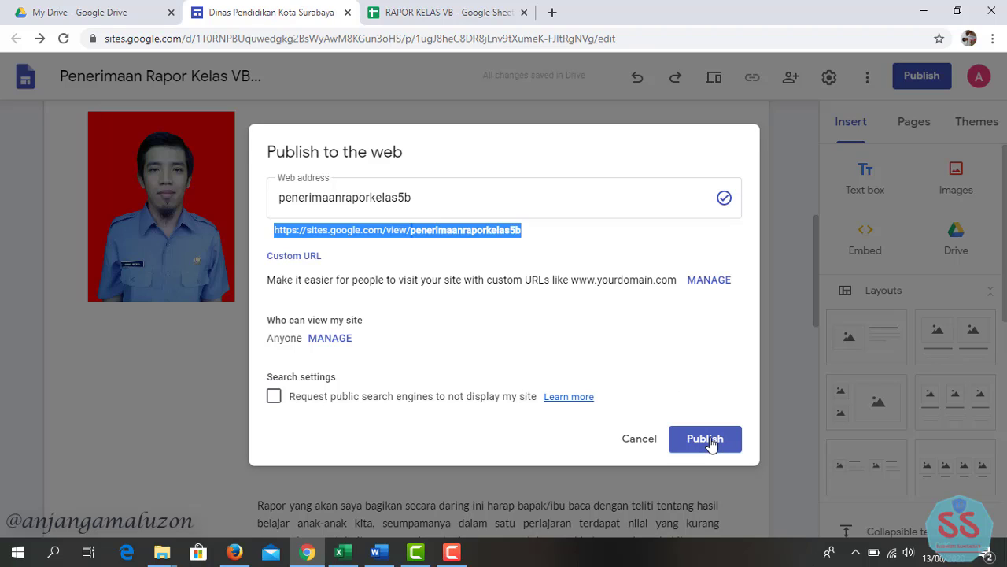
{"action": "left_click", "coordinate": [711, 442]}
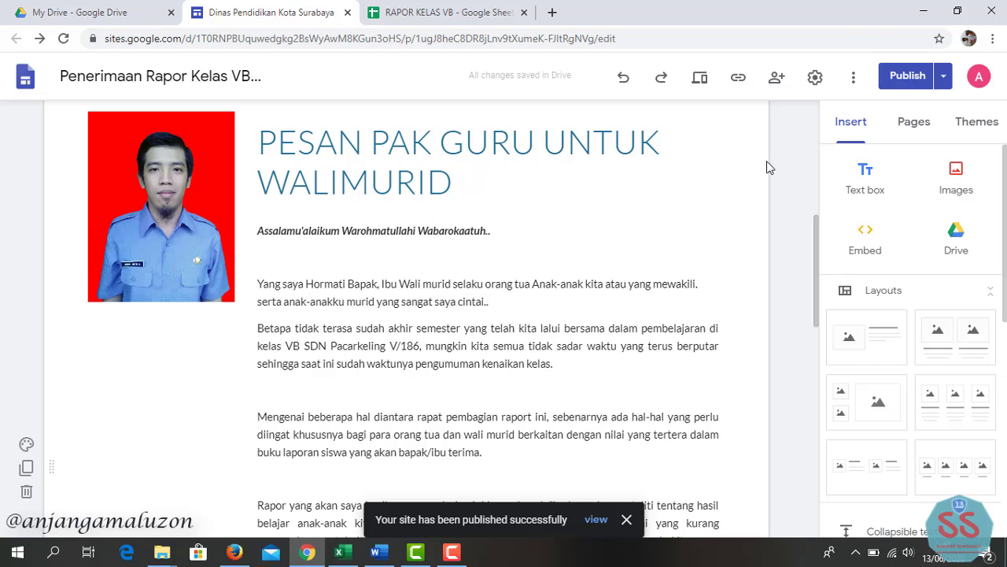
{"action": "left_click", "coordinate": [234, 550]}
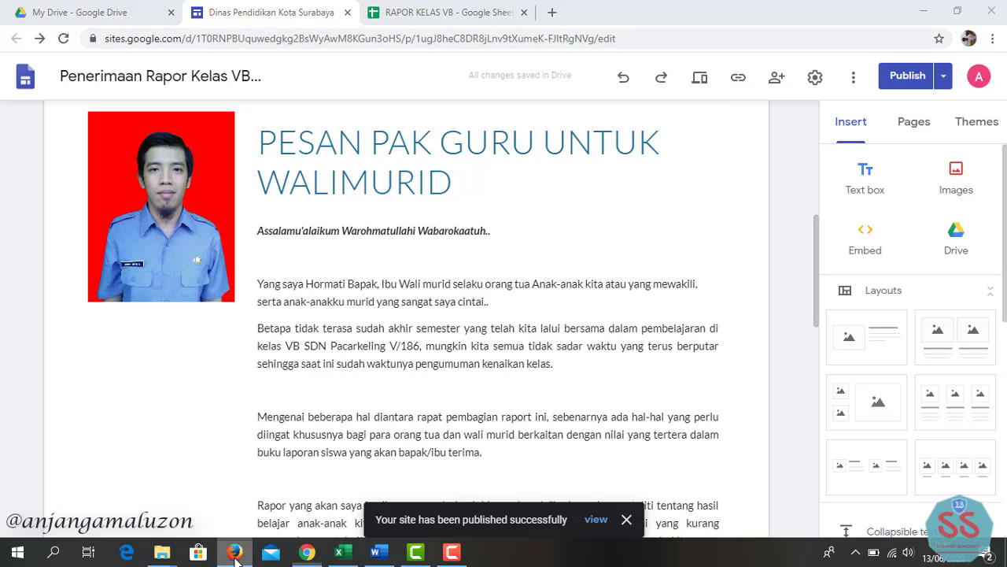
- Load sites.google.com/view/penerimaanraporkelas5b in Firefox and scroll through the live page
{"action": "left_click", "coordinate": [169, 36]}
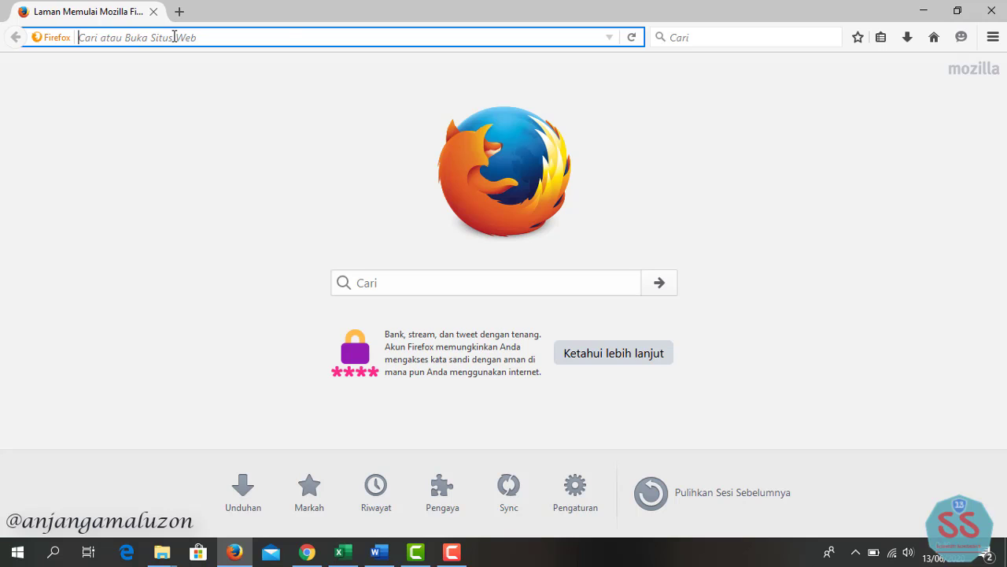
{"action": "key", "text": "ctrl+v"}
{"action": "key", "text": "Return"}
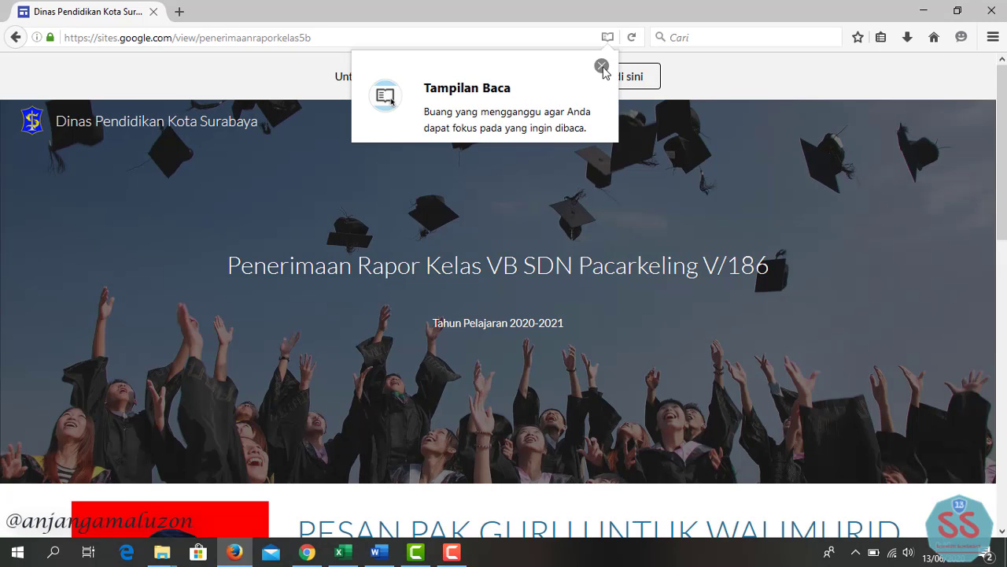
{"action": "left_click", "coordinate": [602, 66]}
{"action": "scroll", "coordinate": [682, 296], "scroll_direction": "down", "scroll_amount": 3}
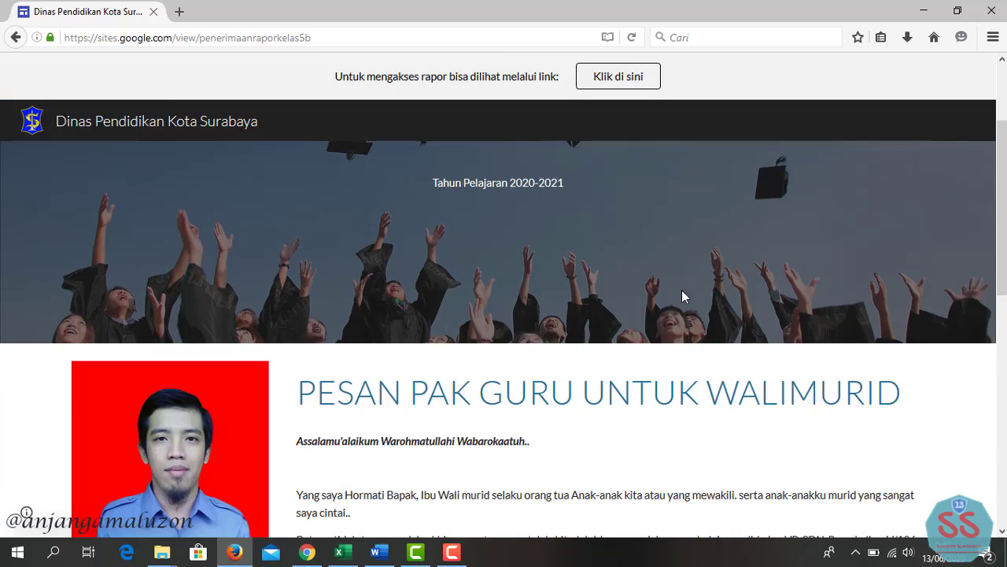
{"action": "scroll", "coordinate": [681, 296], "scroll_direction": "down", "scroll_amount": 1}
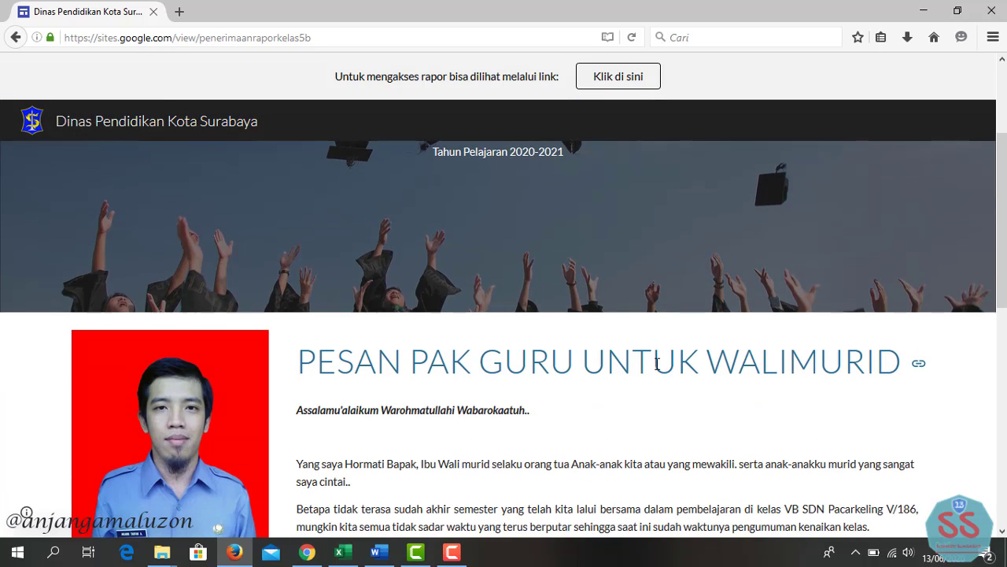
{"action": "scroll", "coordinate": [703, 312], "scroll_direction": "down", "scroll_amount": 4}
{"action": "scroll", "coordinate": [594, 318], "scroll_direction": "down", "scroll_amount": 4}
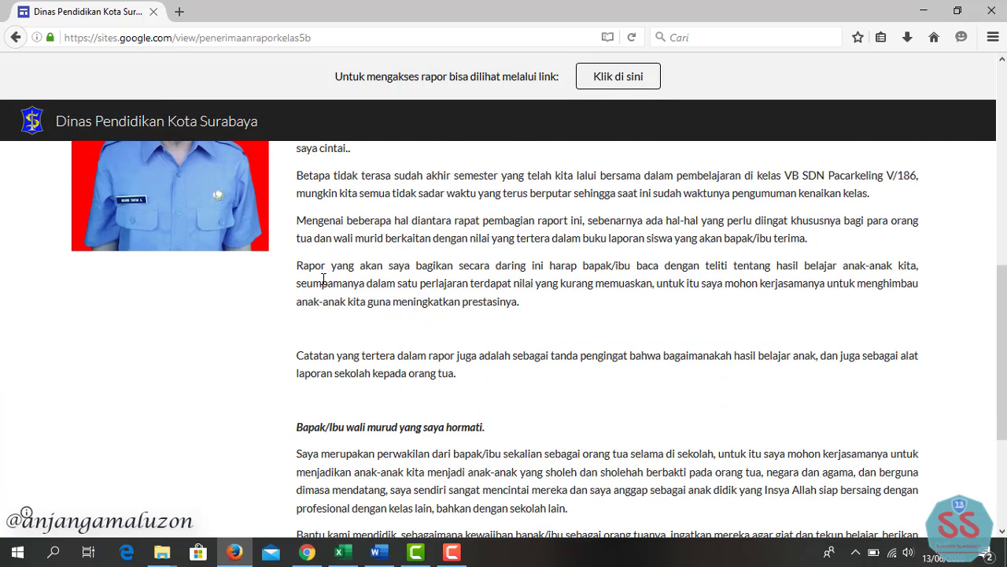
{"action": "scroll", "coordinate": [540, 376], "scroll_direction": "up", "scroll_amount": 10}
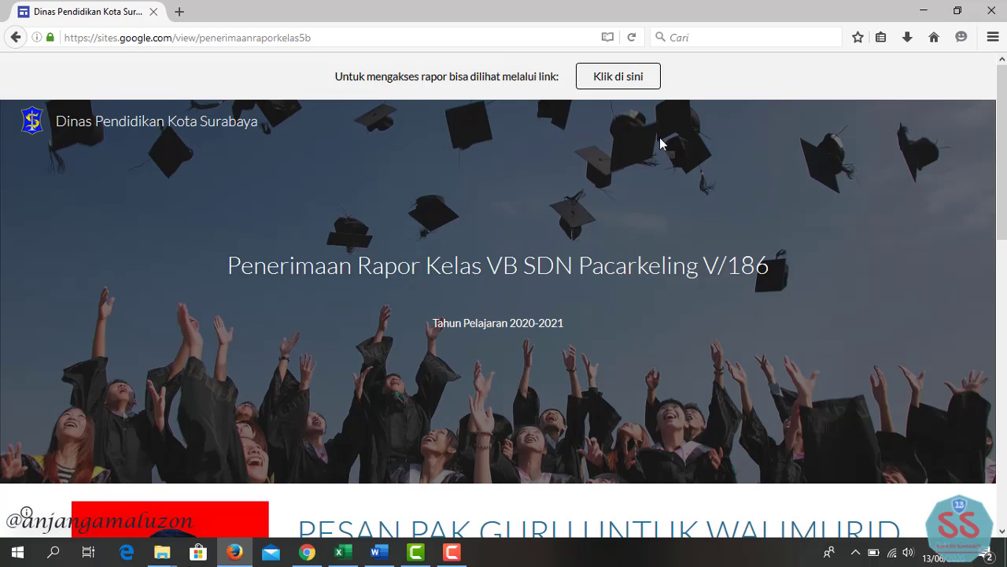
- Follow the 'Klik di sini' banner to the RAPOR KELAS VB sheet and select NIK cell B2
{"action": "left_click", "coordinate": [624, 83]}
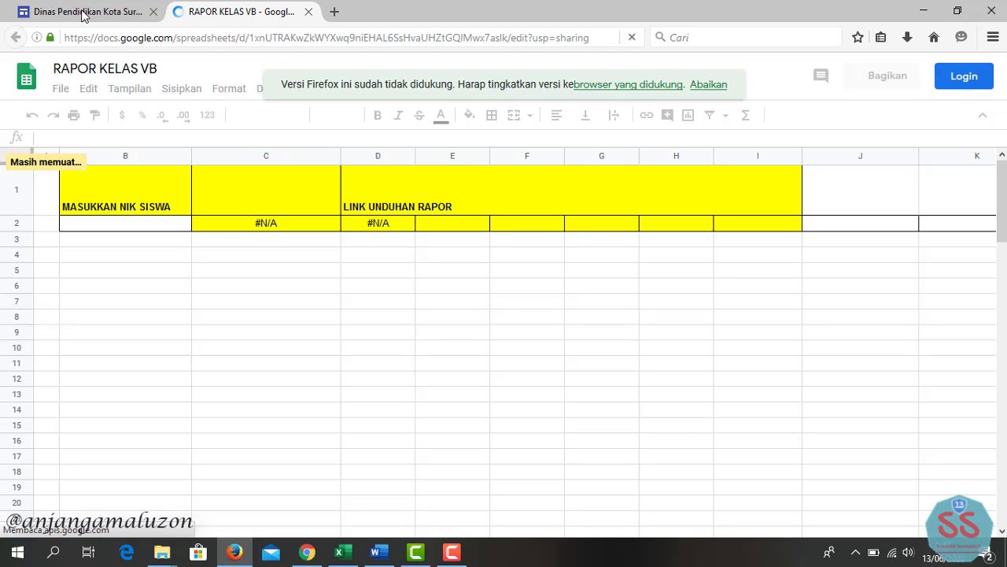
{"action": "left_click", "coordinate": [88, 17]}
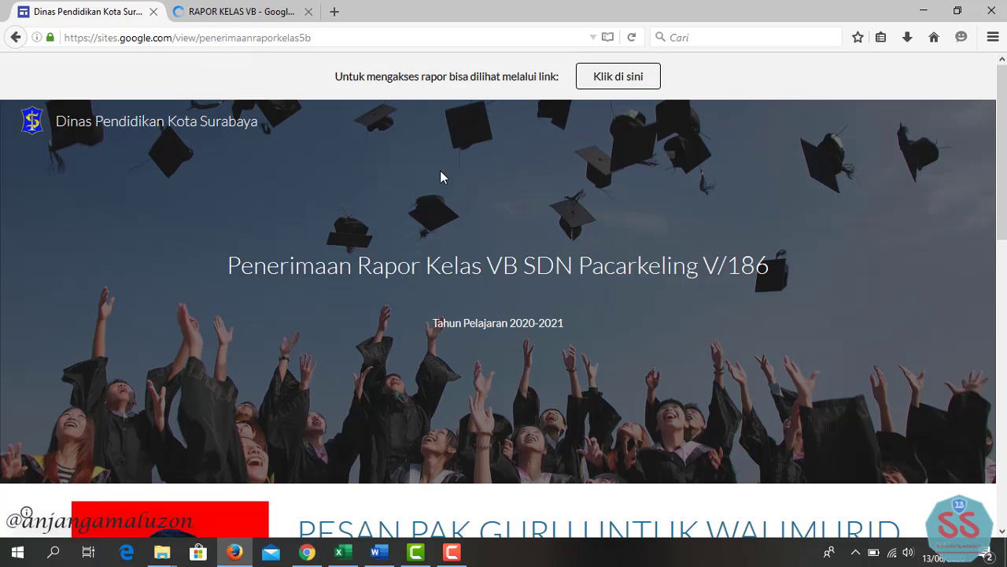
{"action": "key", "text": "ctrl+Tab"}
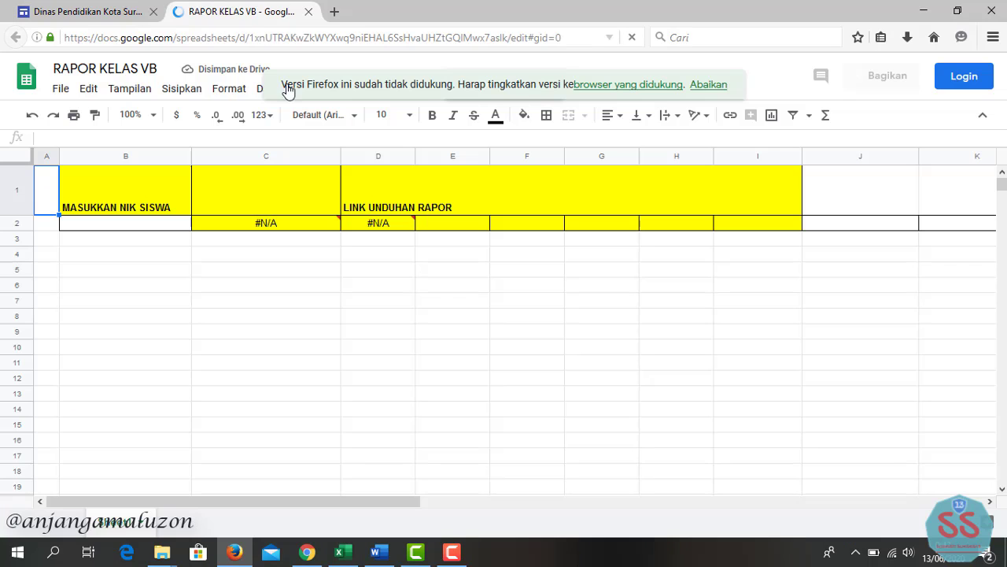
{"action": "left_click", "coordinate": [146, 226]}
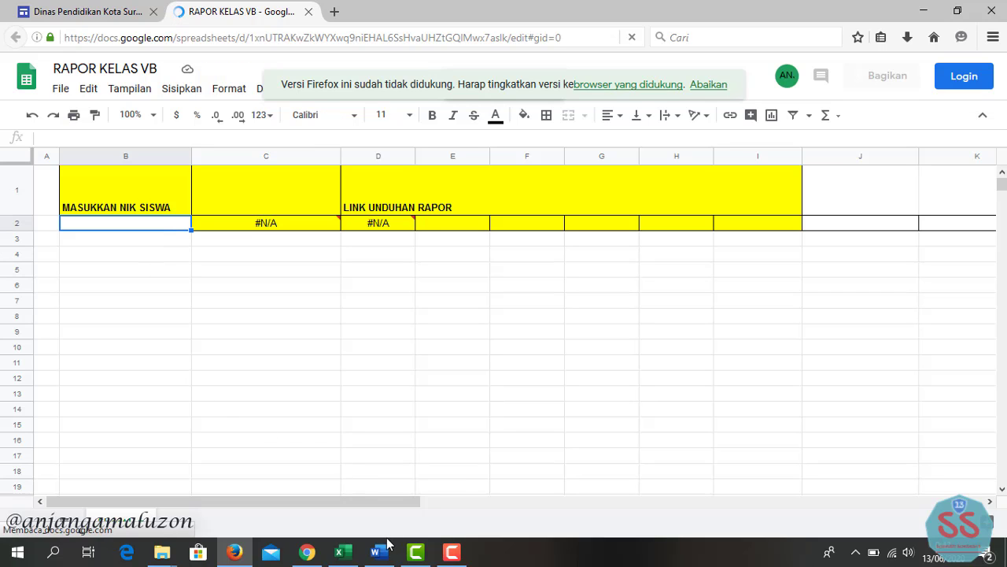
- Copy the student NIK from cell B28 of the data rapot workbook and return to the browser
{"action": "left_click", "coordinate": [347, 554]}
{"action": "scroll", "coordinate": [225, 247], "scroll_direction": "up", "scroll_amount": 3}
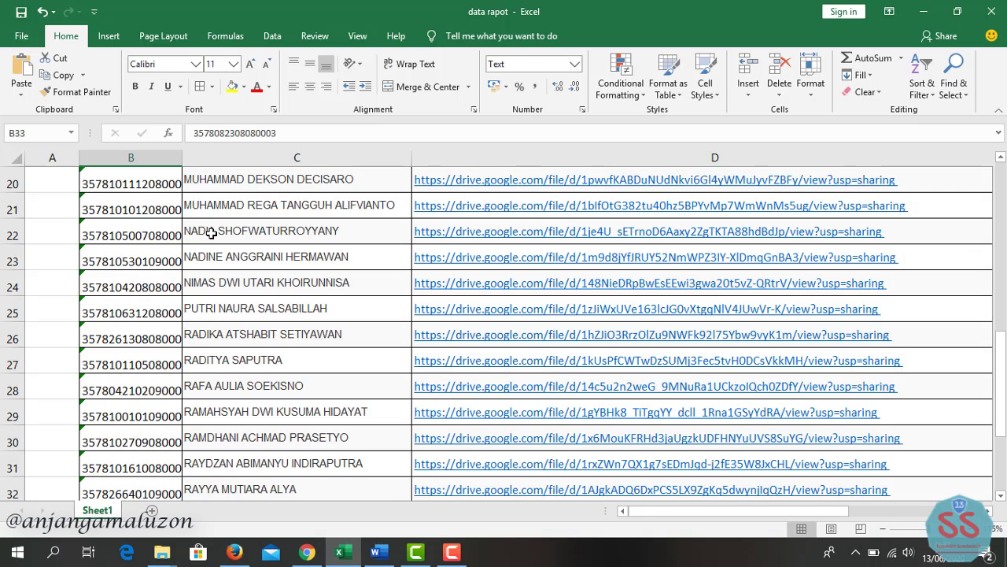
{"action": "left_click", "coordinate": [160, 391]}
{"action": "key", "text": "alt+Tab"}
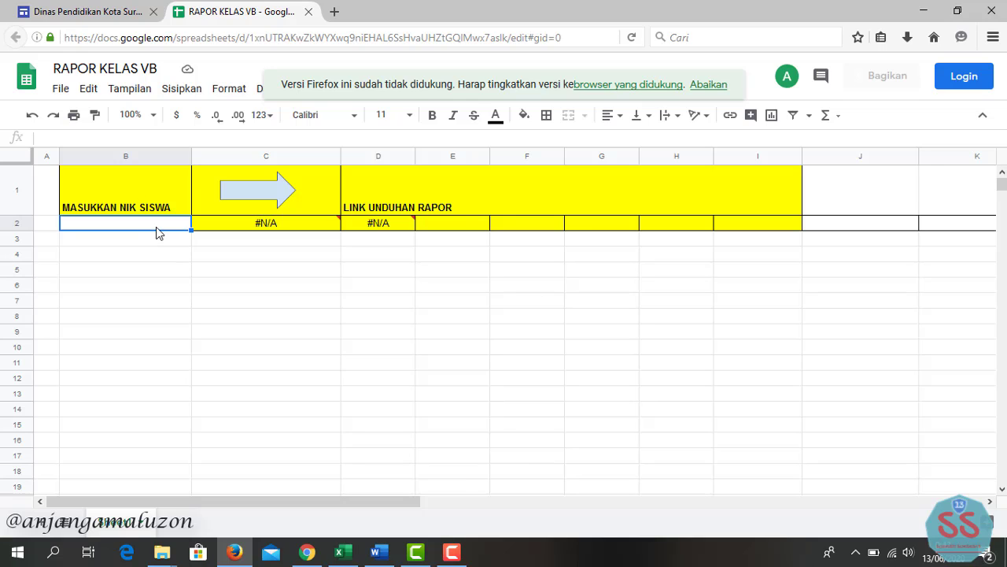
- Paste the NIK into B2 so C2 and D2 fill with the student's name and report PDF link
{"action": "key", "text": "ctrl+v"}
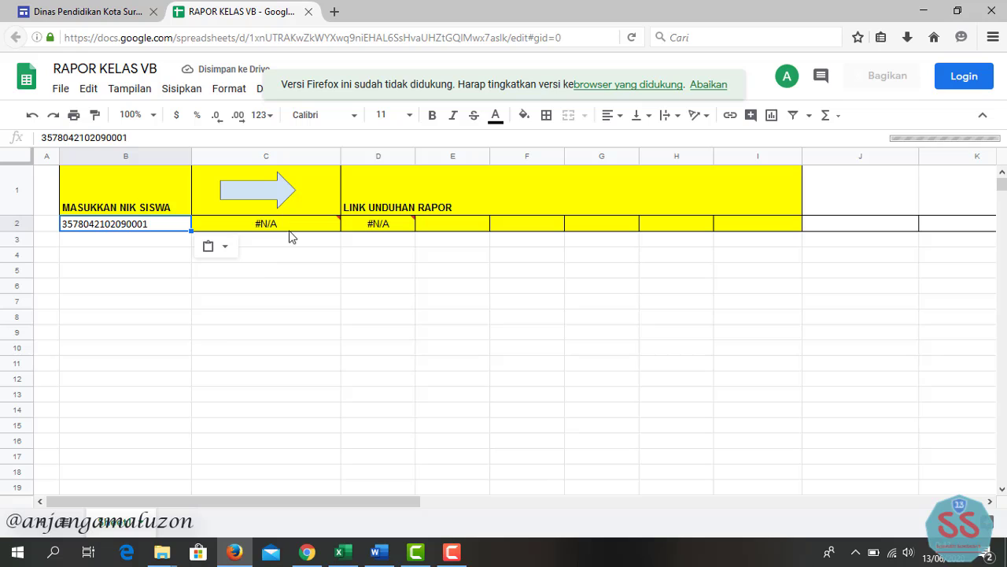
{"action": "key", "text": "F2"}
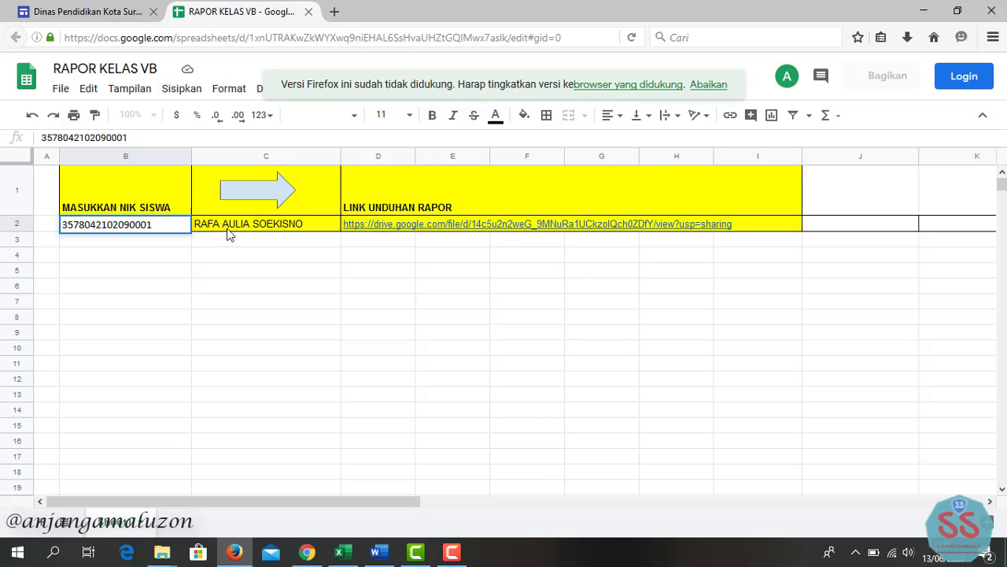
{"action": "mouse_move", "coordinate": [377, 227]}
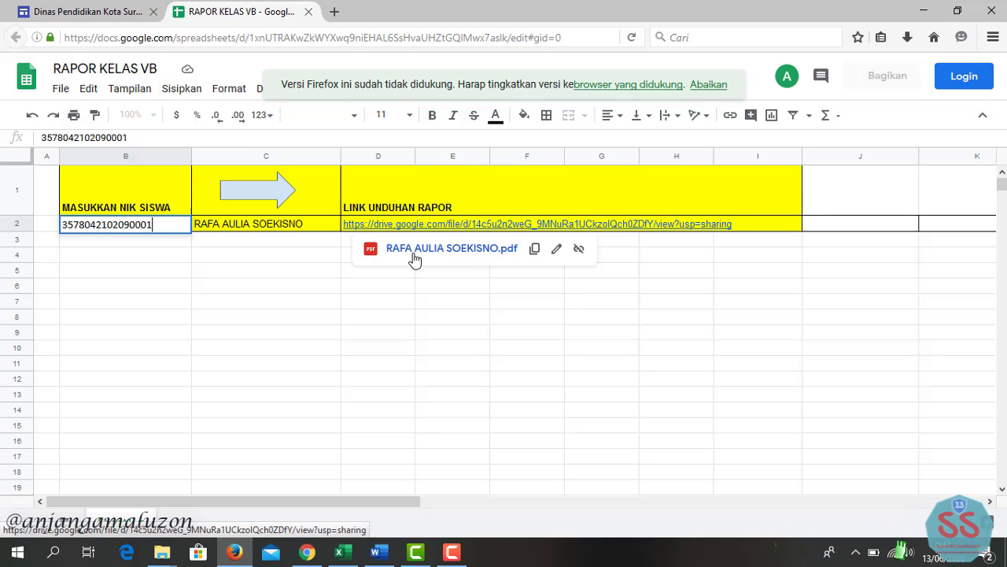
{"action": "left_click", "coordinate": [415, 337]}
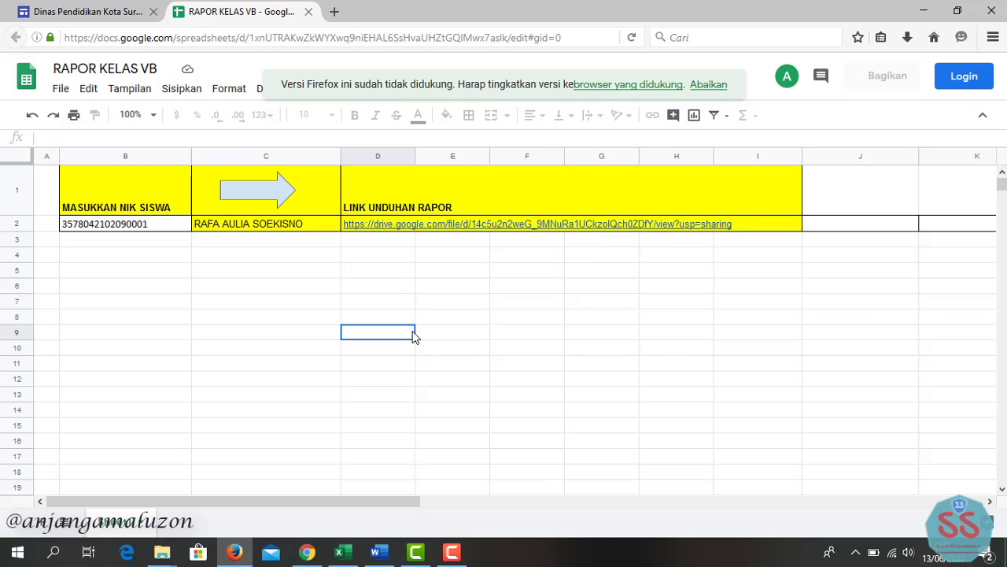